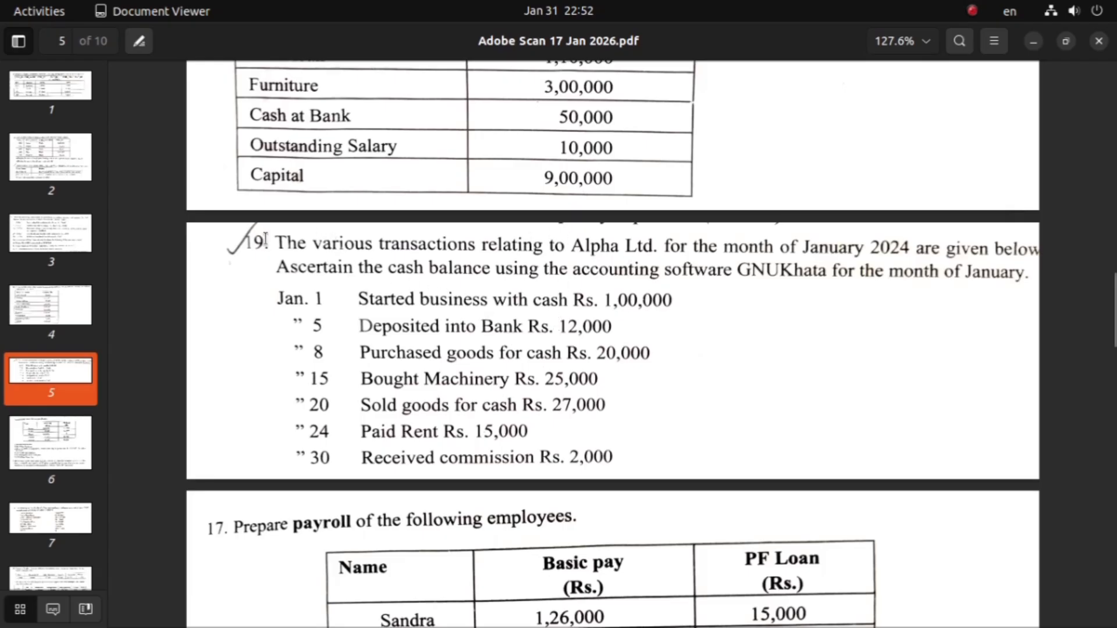
Step: Read question 19 in the PDF, marking the instructions, the company name Alpha Ltd. and the month of January 2024
left_click_drag(279, 250, 1026, 285)
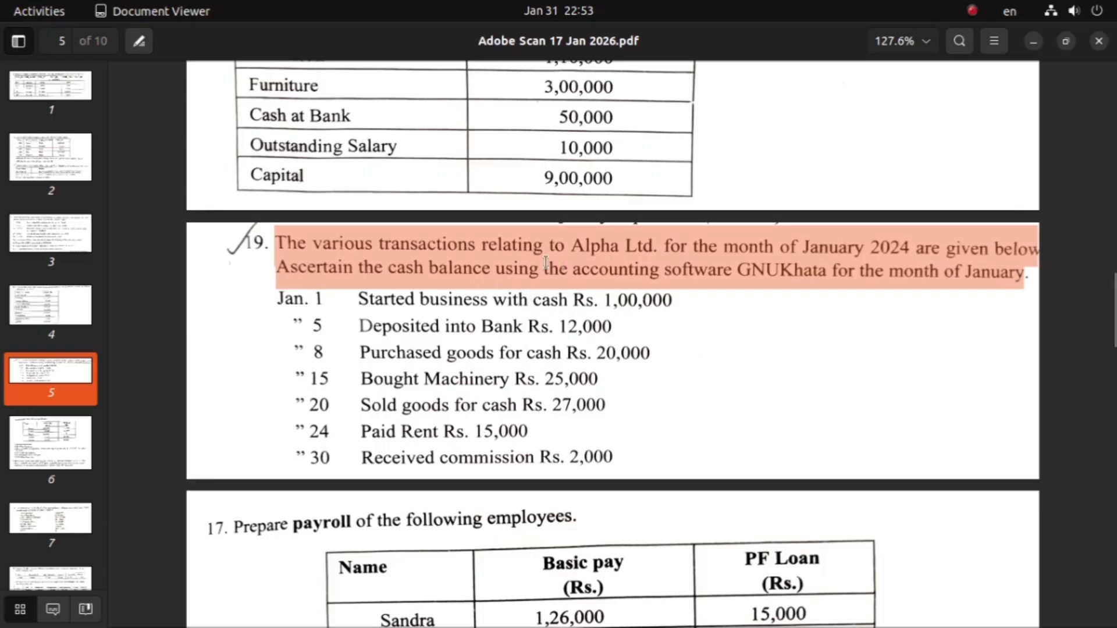
left_click(575, 256)
left_click_drag(573, 248, 651, 249)
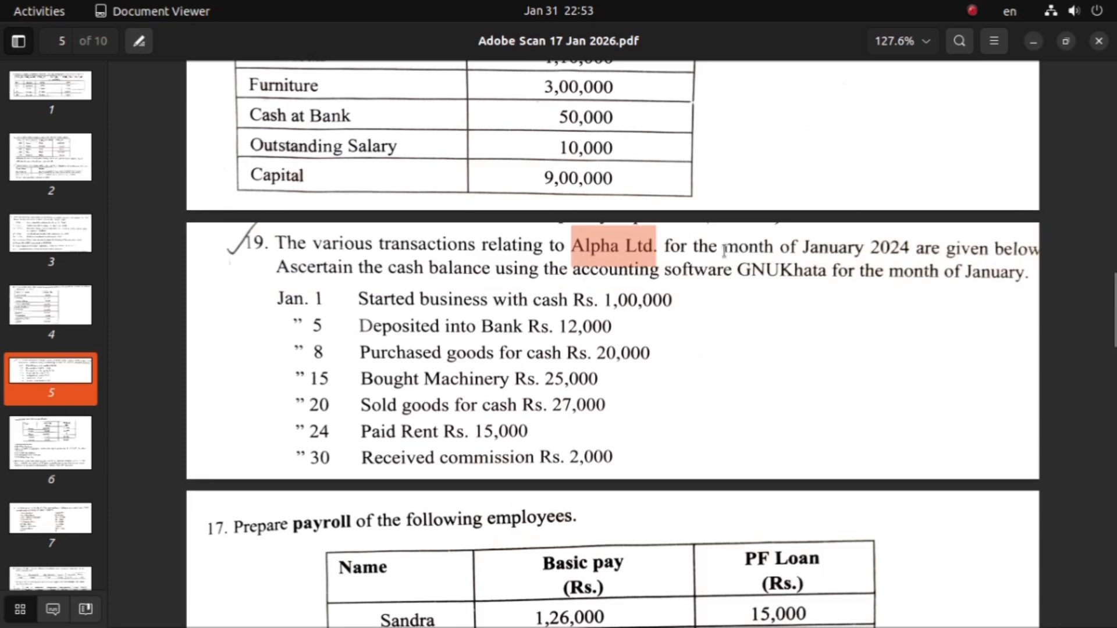
left_click_drag(725, 252, 905, 251)
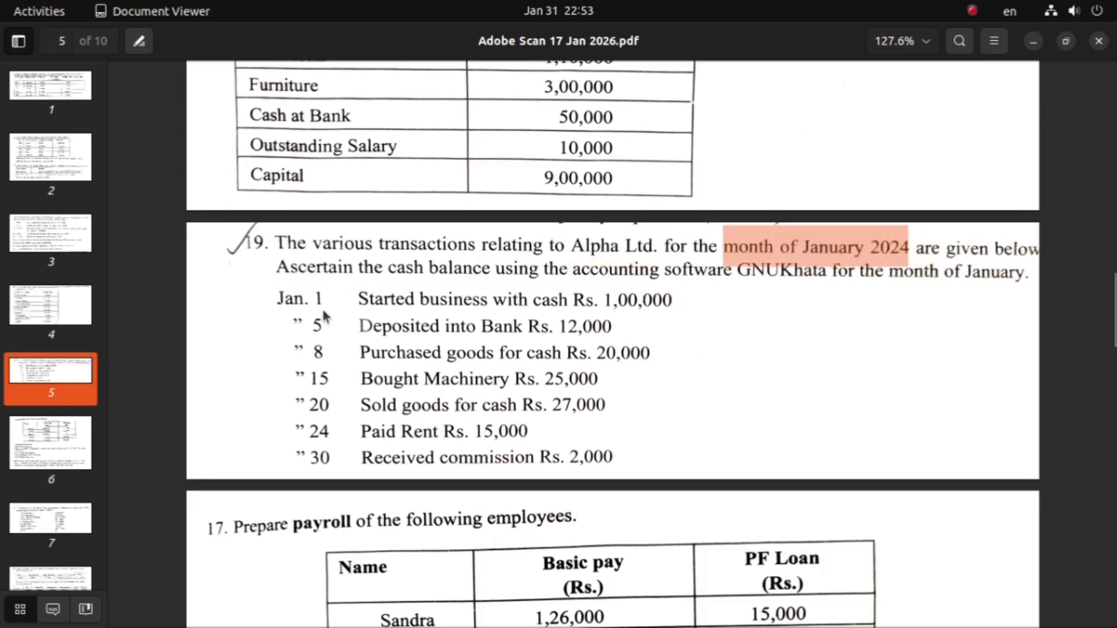
Step: Switch to GNUKhata in the Chromium browser and begin creating an organisation named ALPHA LTD
mouse_move(430, 605)
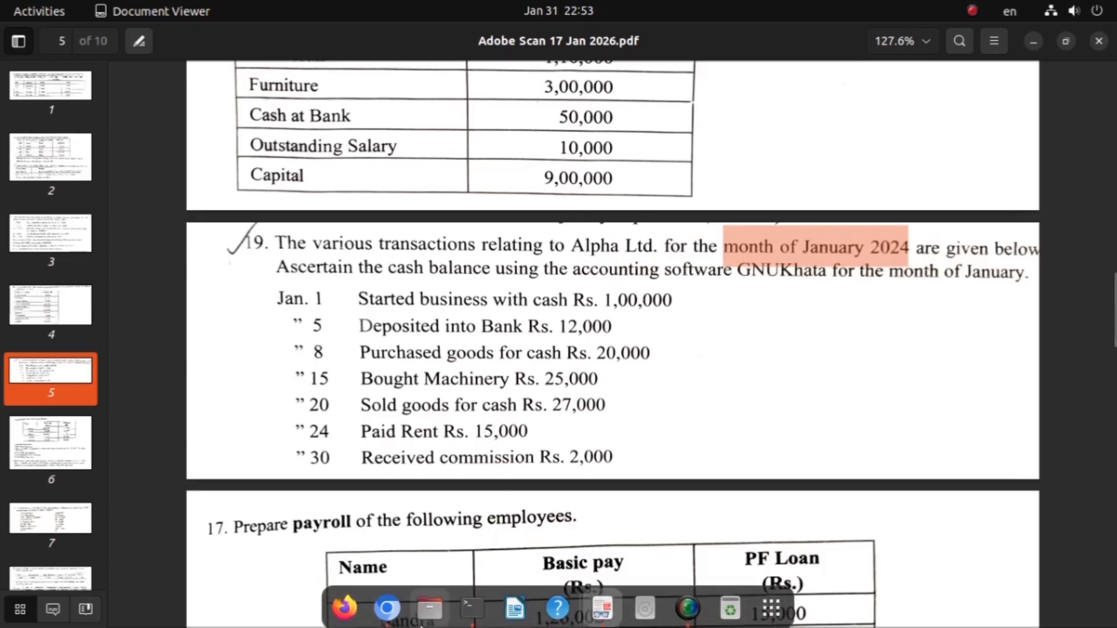
left_click(387, 605)
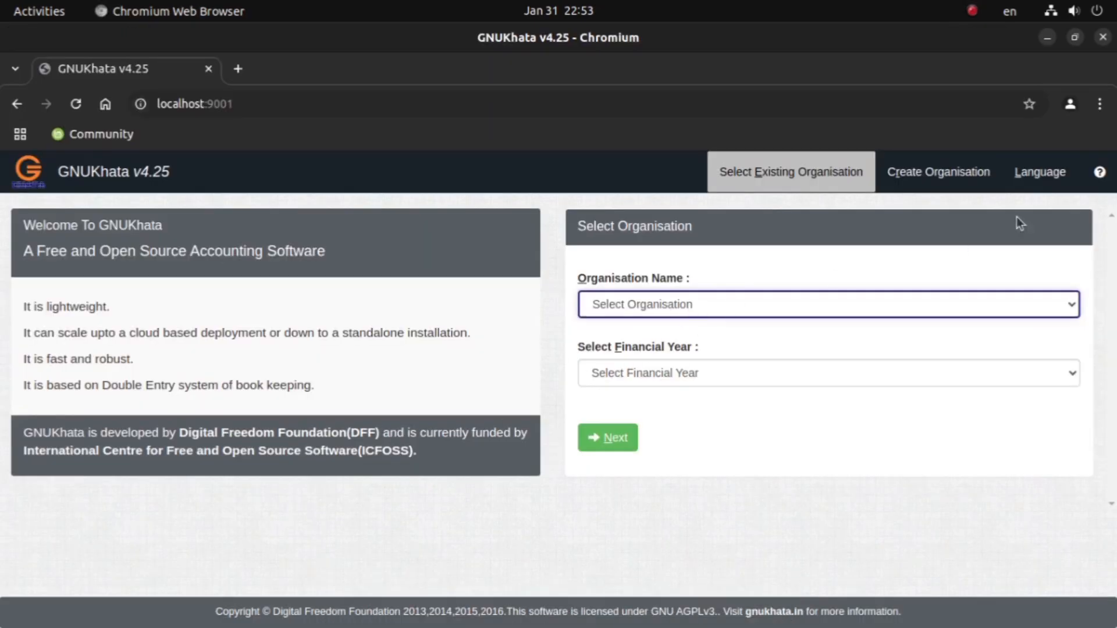
left_click(935, 187)
left_click(631, 296)
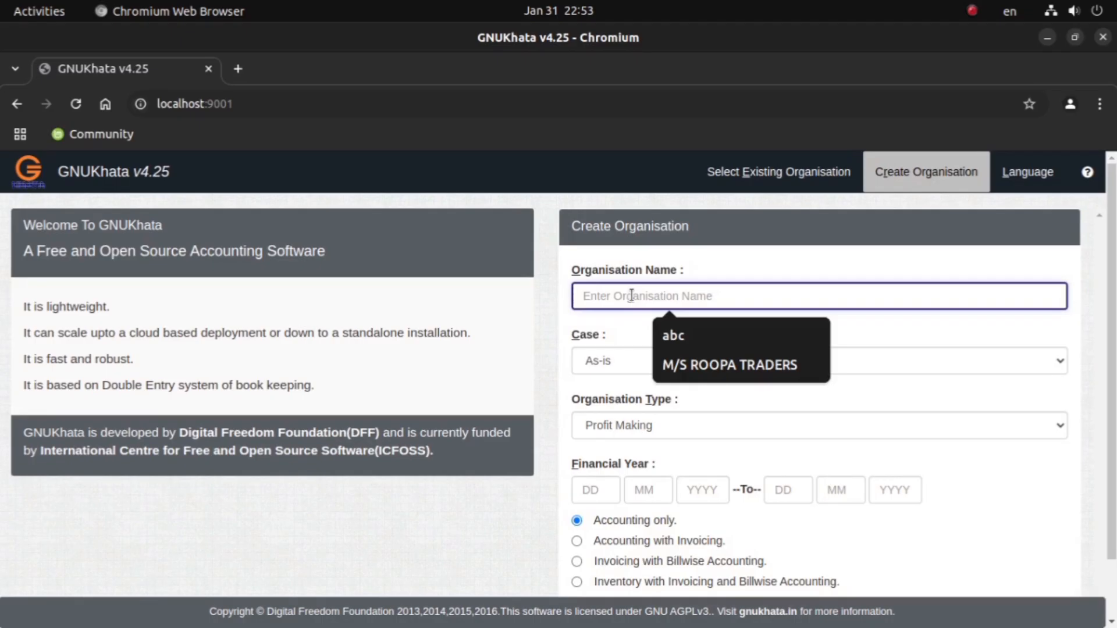
type("ALPHA LTD")
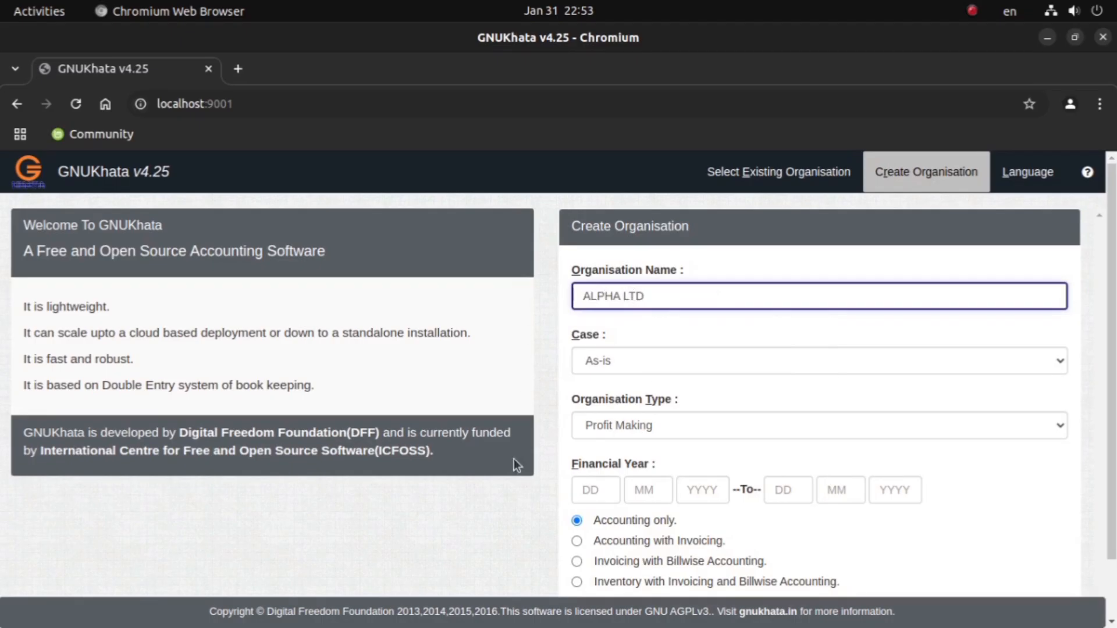
Step: Set the financial year to start on 01-01-2024 and proceed to the admin setup with Accounting only
left_click(590, 489)
type("01")
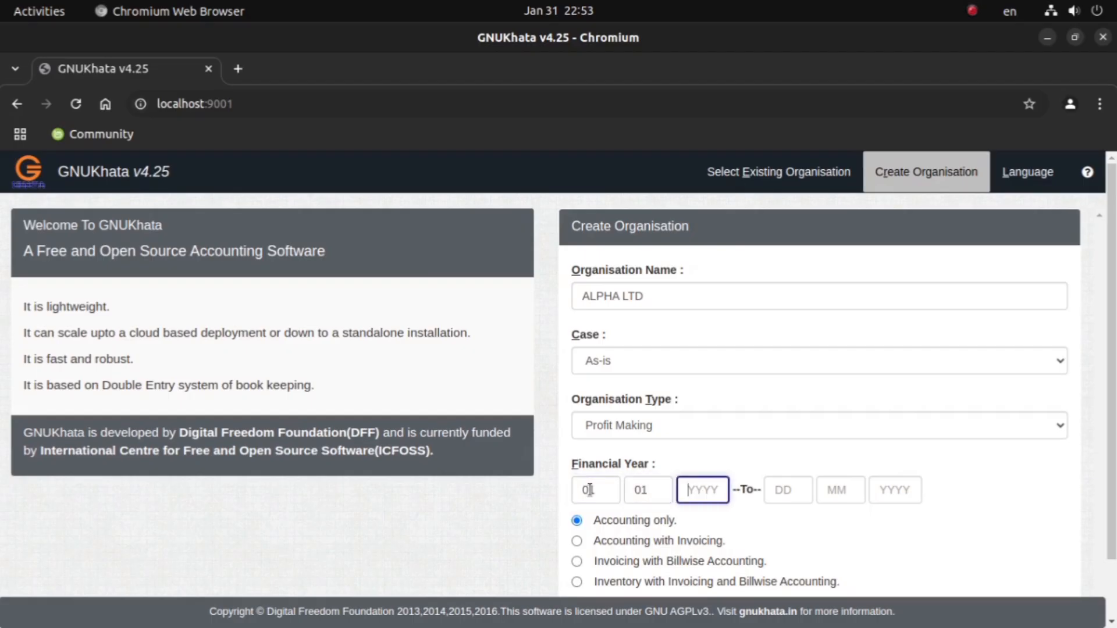
type("012024")
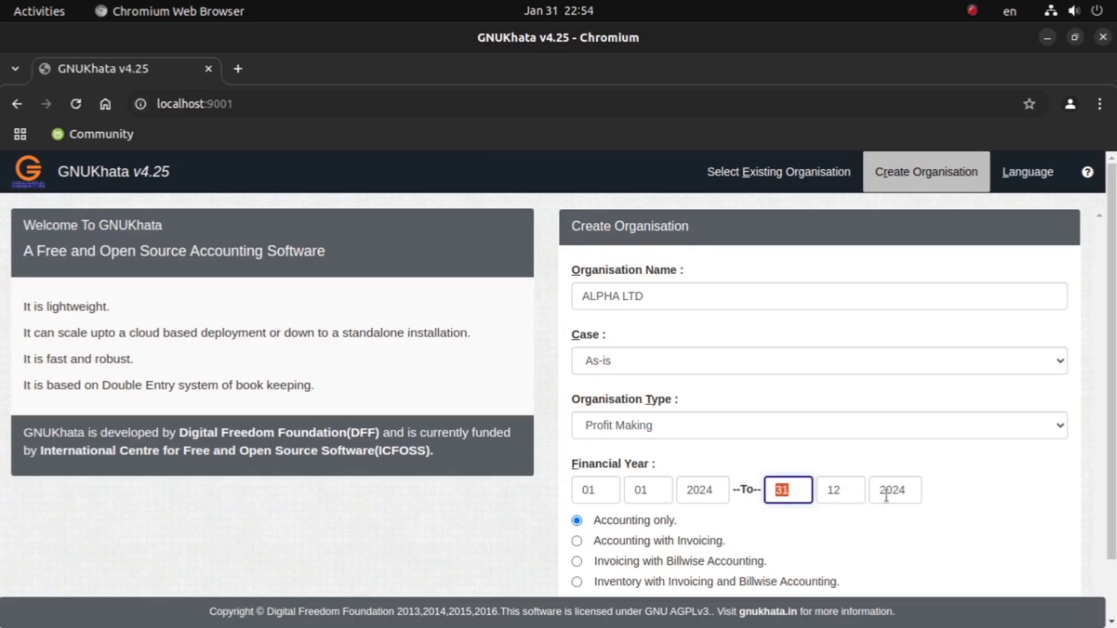
scroll(702, 518, "down", 2)
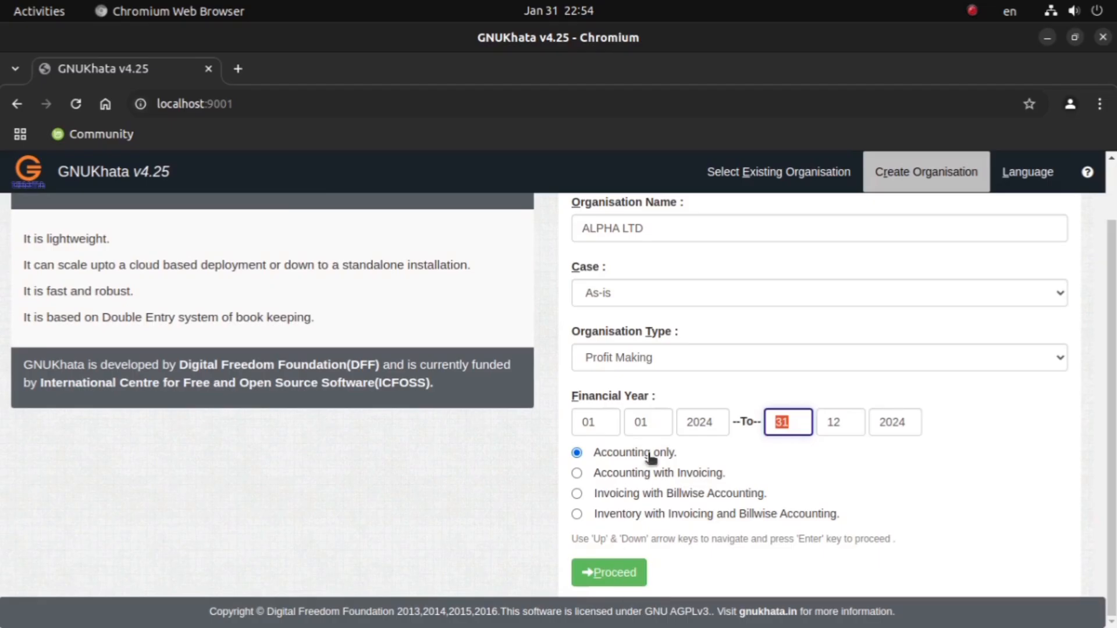
left_click(617, 575)
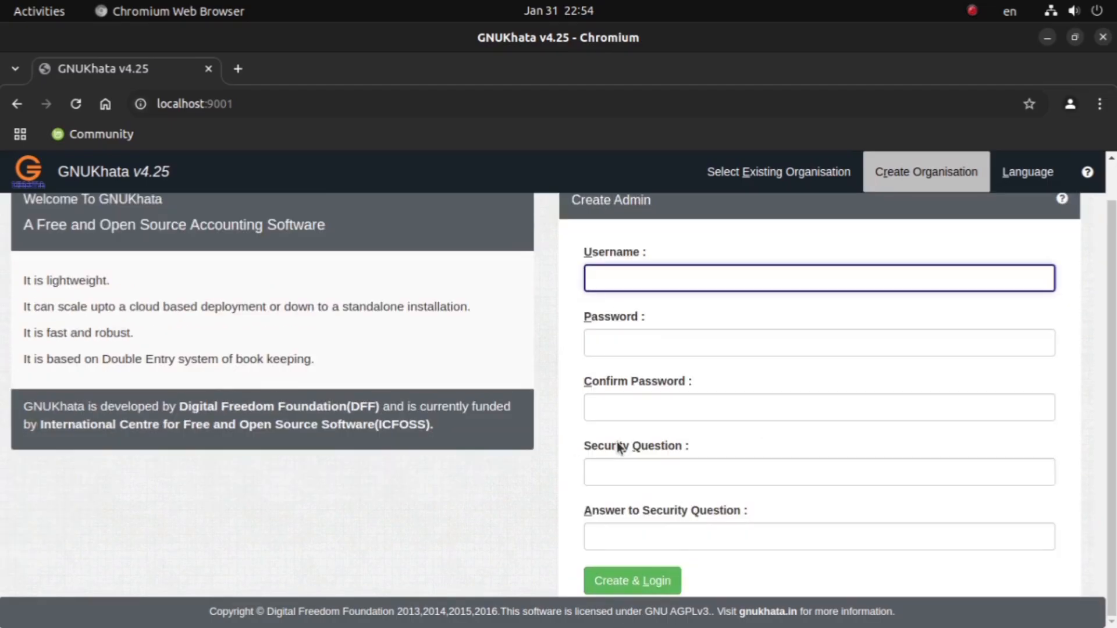
Step: Fill in the admin username, password, password confirmation, security question and answer, and create the admin login
type("A")
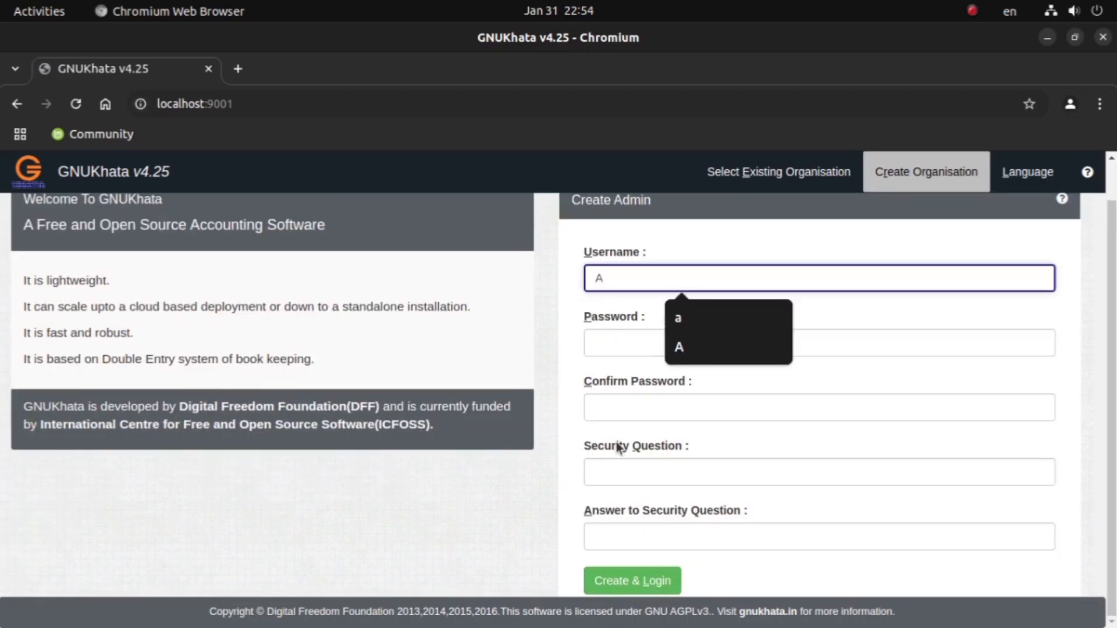
left_click(607, 346)
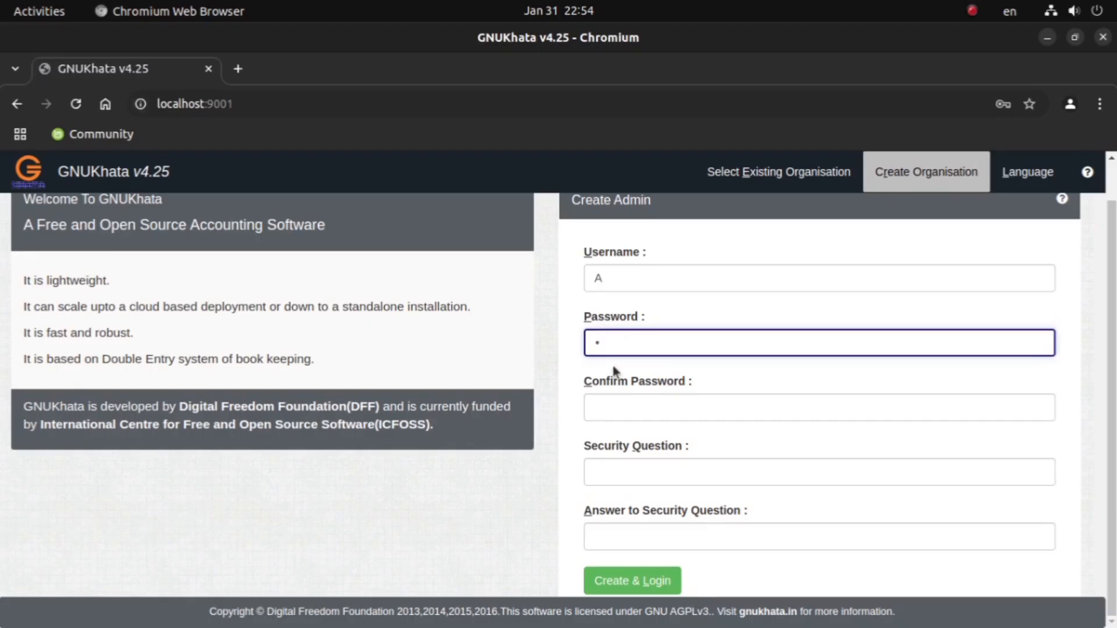
left_click(625, 406)
type("A")
left_click(608, 476)
type("A")
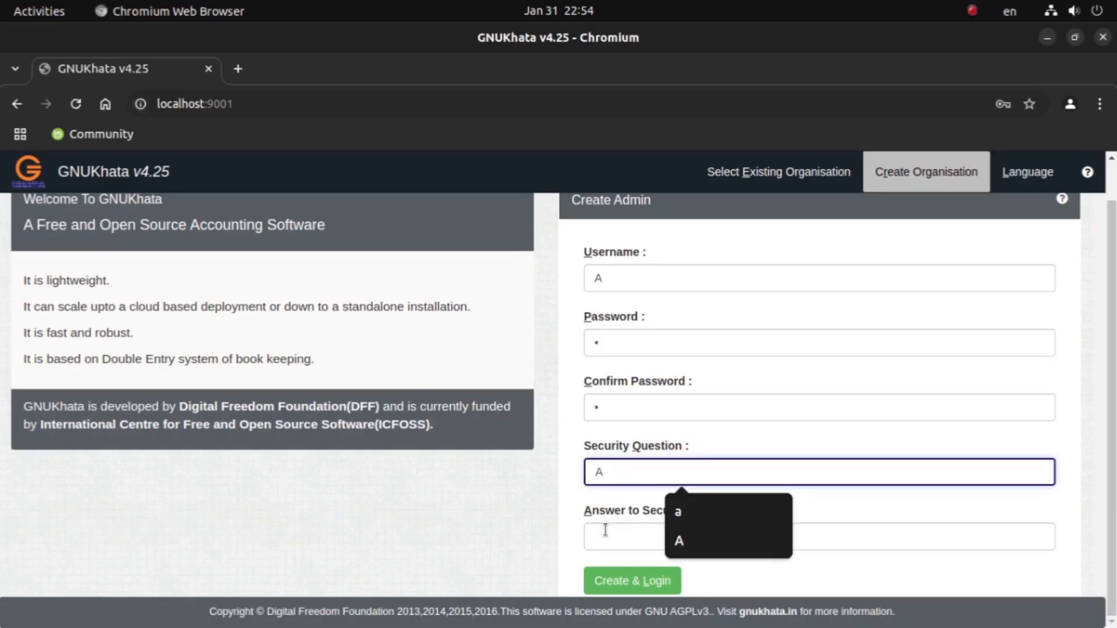
left_click(605, 530)
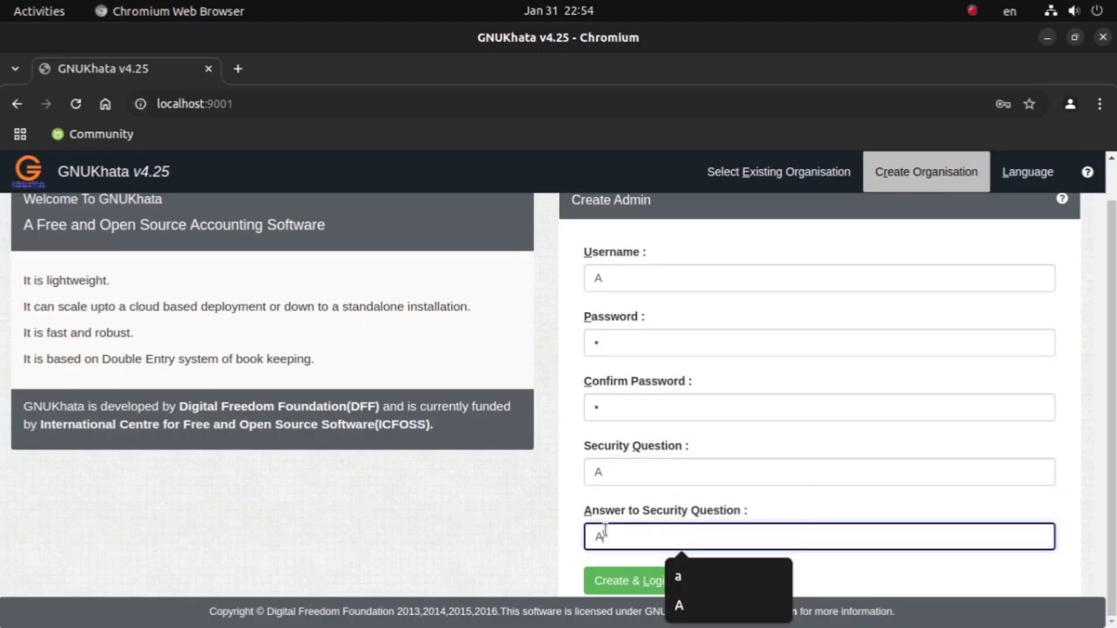
type("A")
left_click(625, 574)
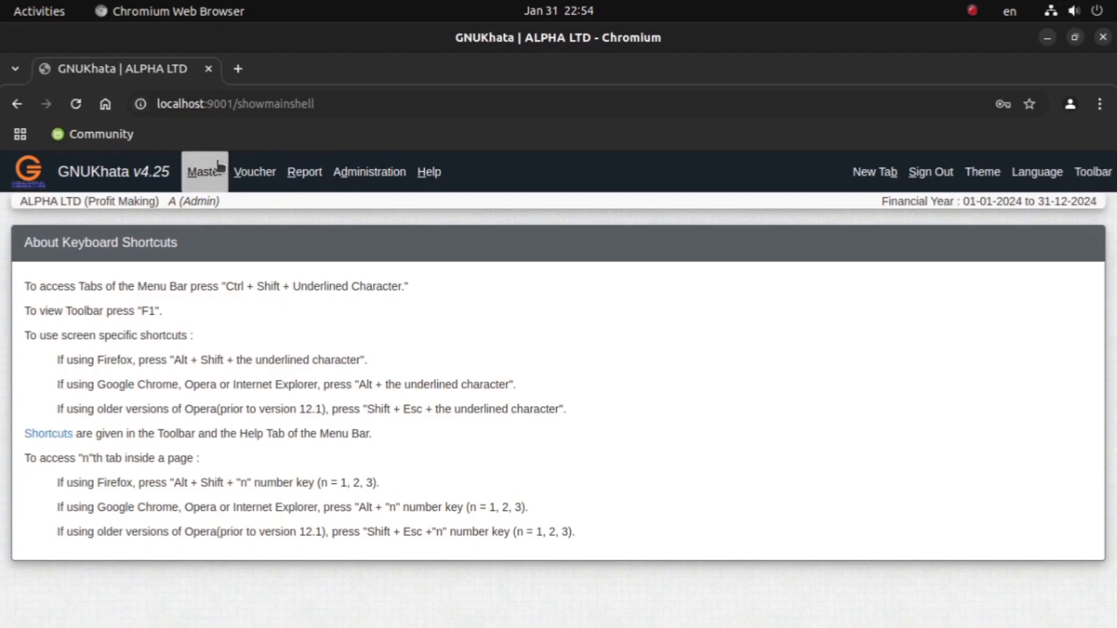
Step: Open the account creation form and check the January 1 transaction in the Document Viewer PDF
left_click(197, 178)
left_click(217, 211)
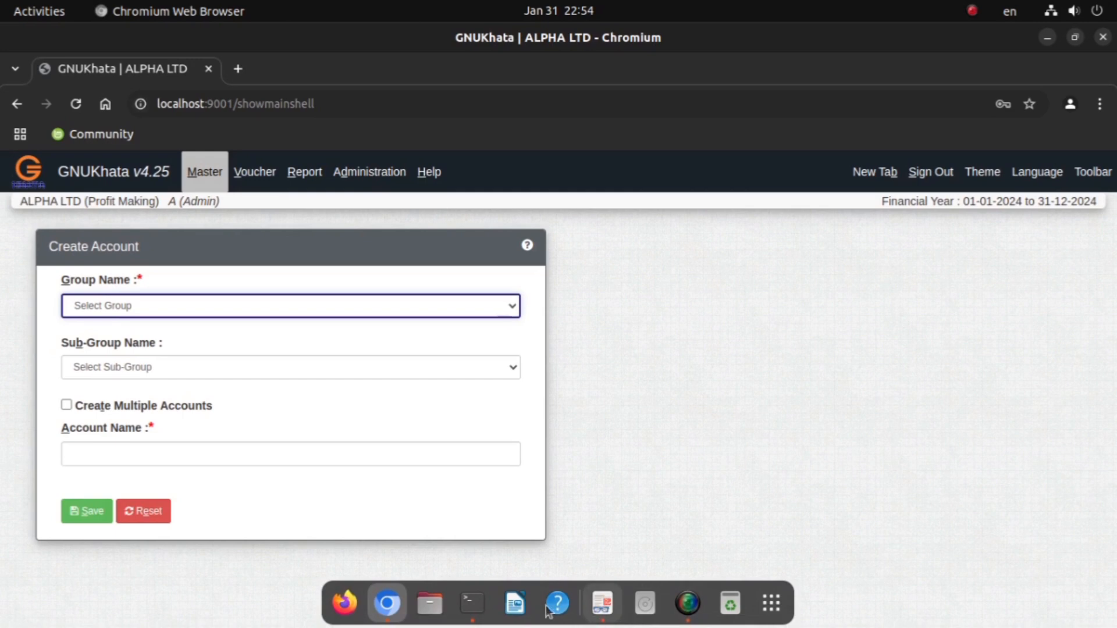
left_click(602, 603)
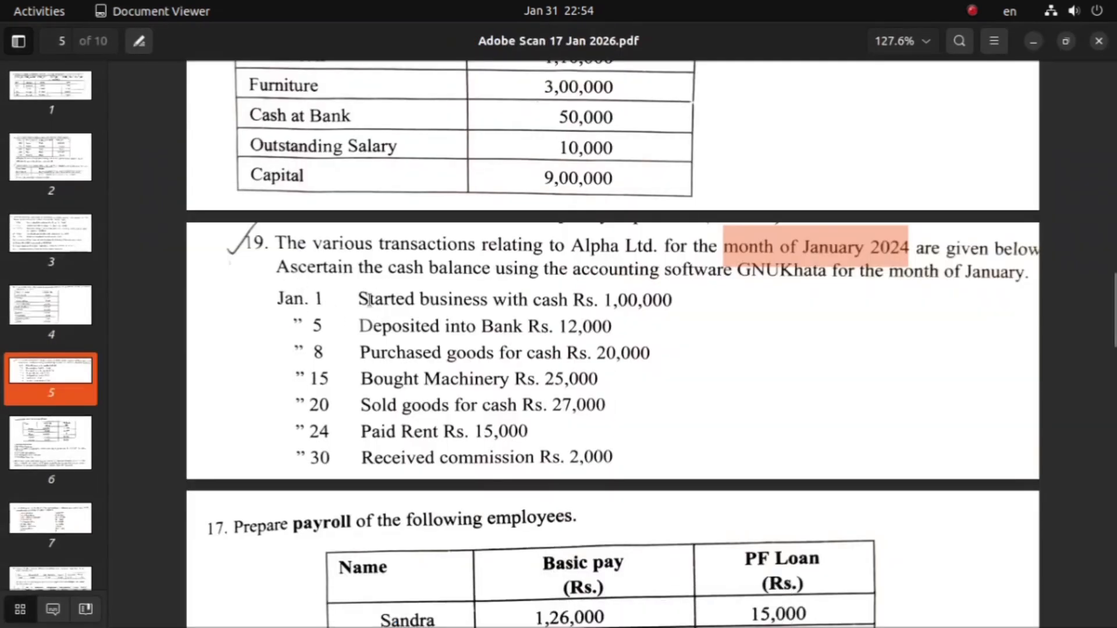
left_click_drag(361, 300, 680, 308)
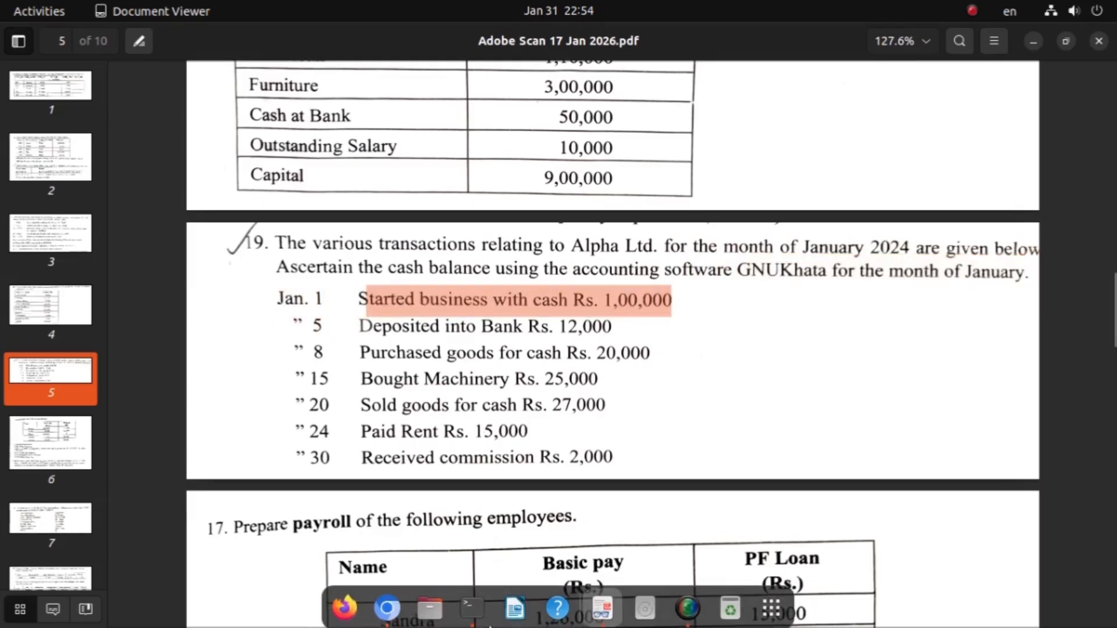
Step: Return to GNUKhata in Chromium and create a CASH account in group Current Assets, sub-group Cash
left_click(387, 604)
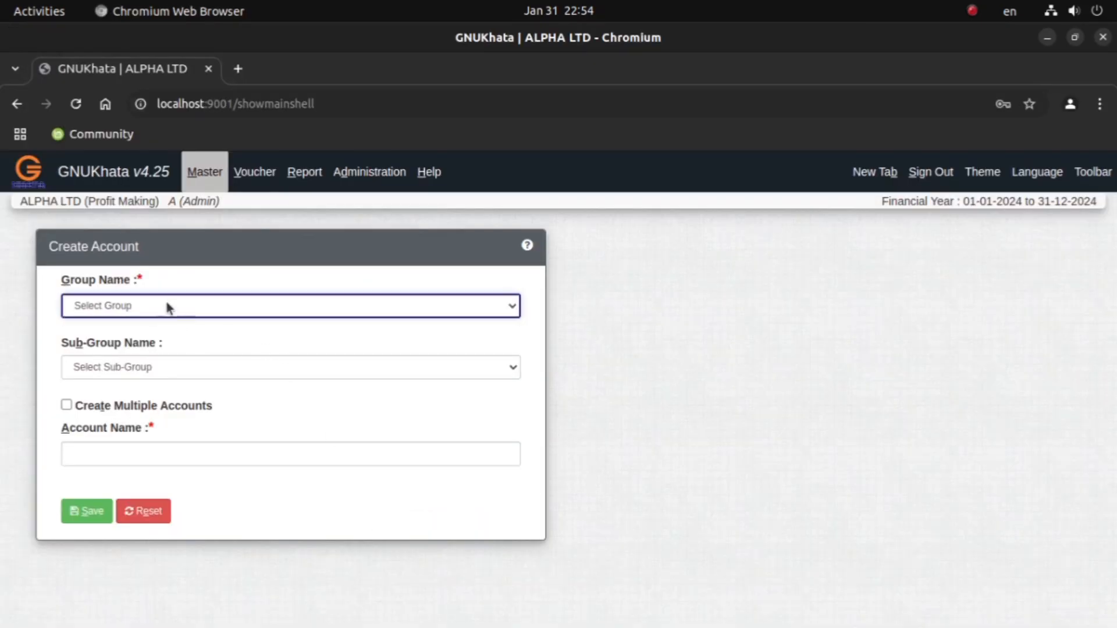
left_click(140, 309)
left_click(112, 348)
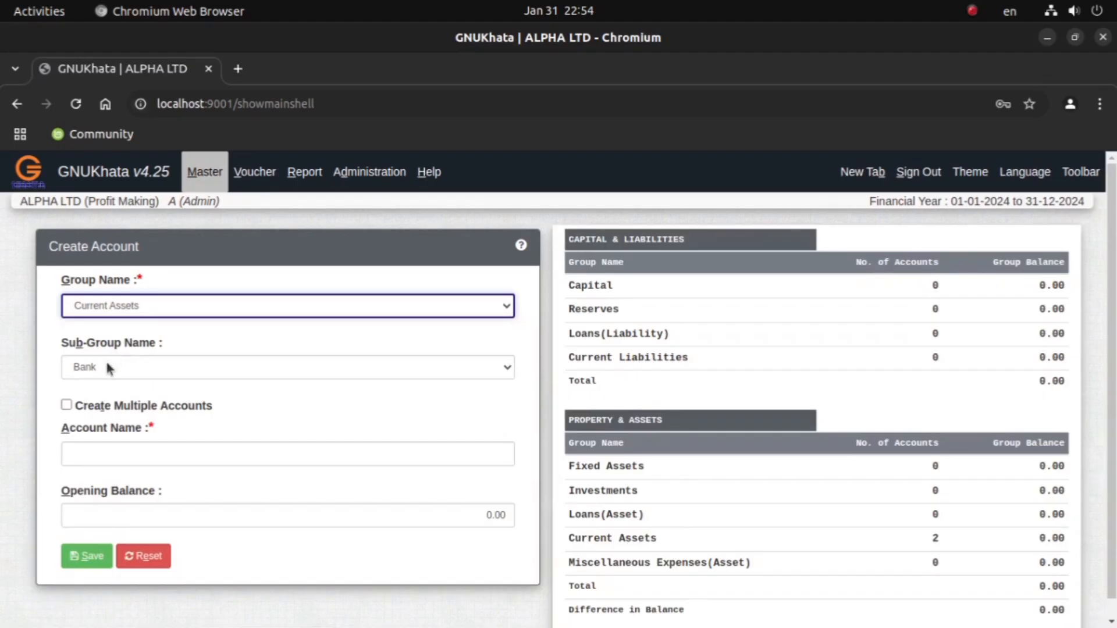
left_click(106, 362)
left_click(98, 409)
left_click(113, 453)
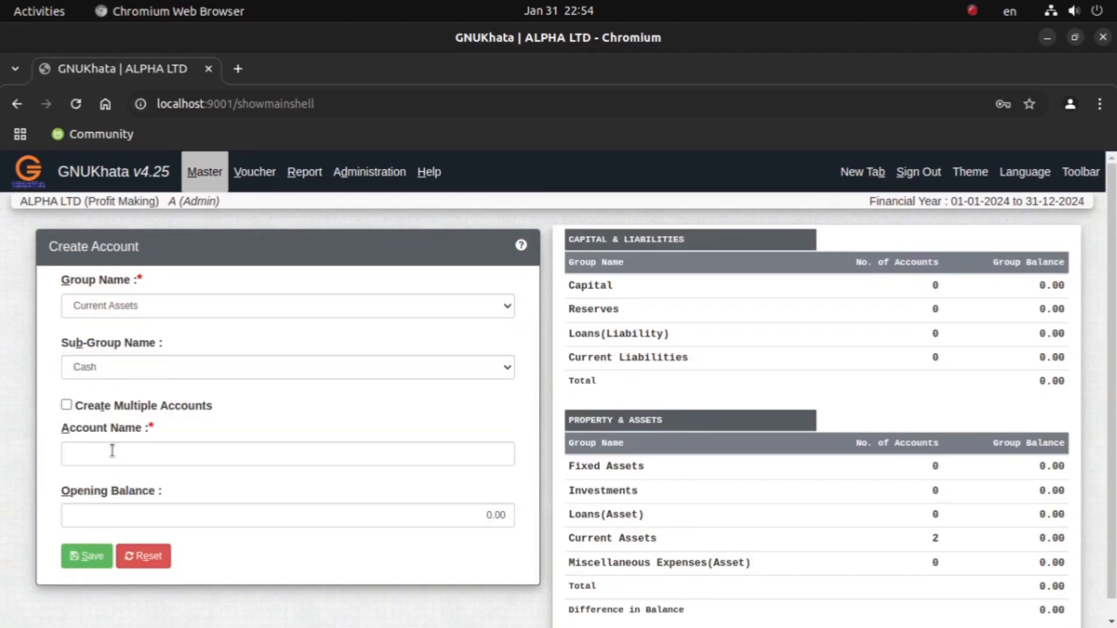
left_click(184, 278)
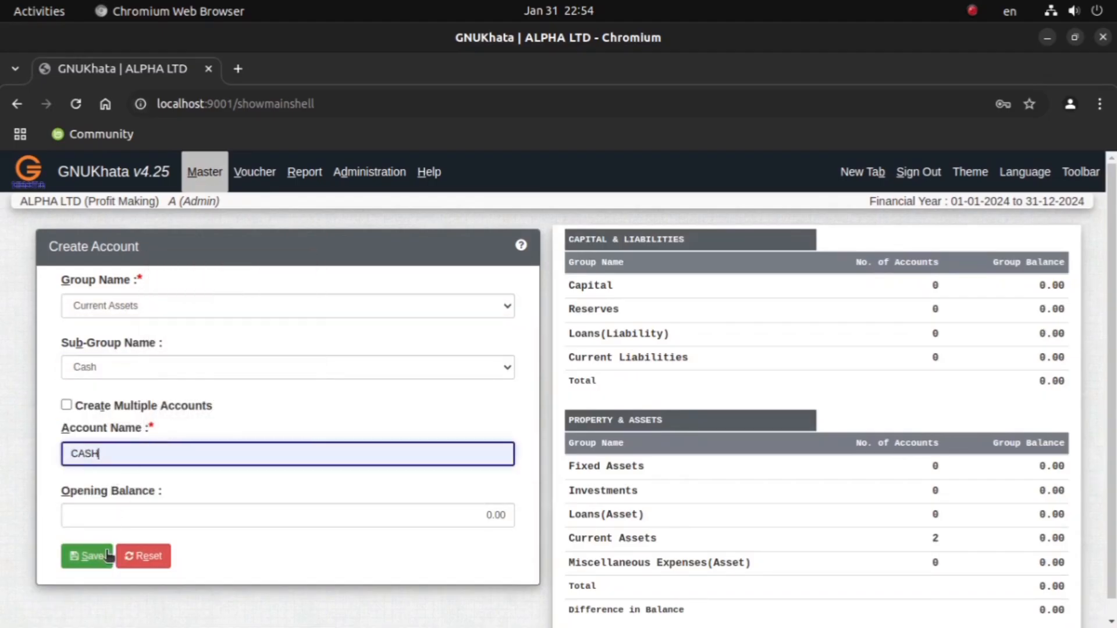
left_click(102, 560)
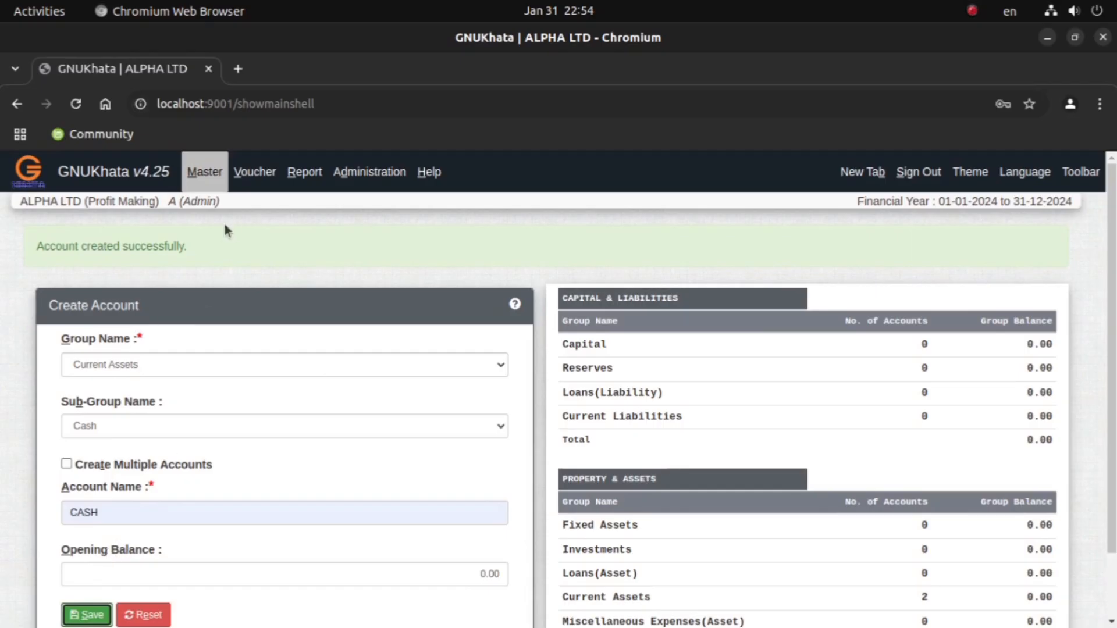
Step: Create a CAPITAL account in group Capital with no sub-group
left_click(201, 174)
left_click(202, 214)
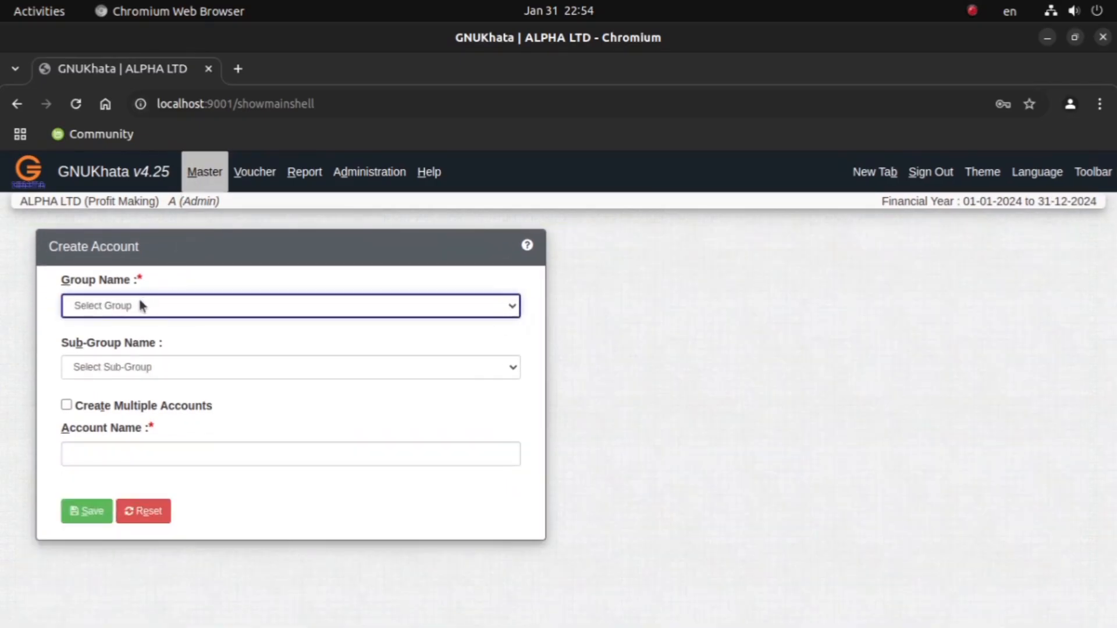
left_click(120, 307)
left_click(110, 329)
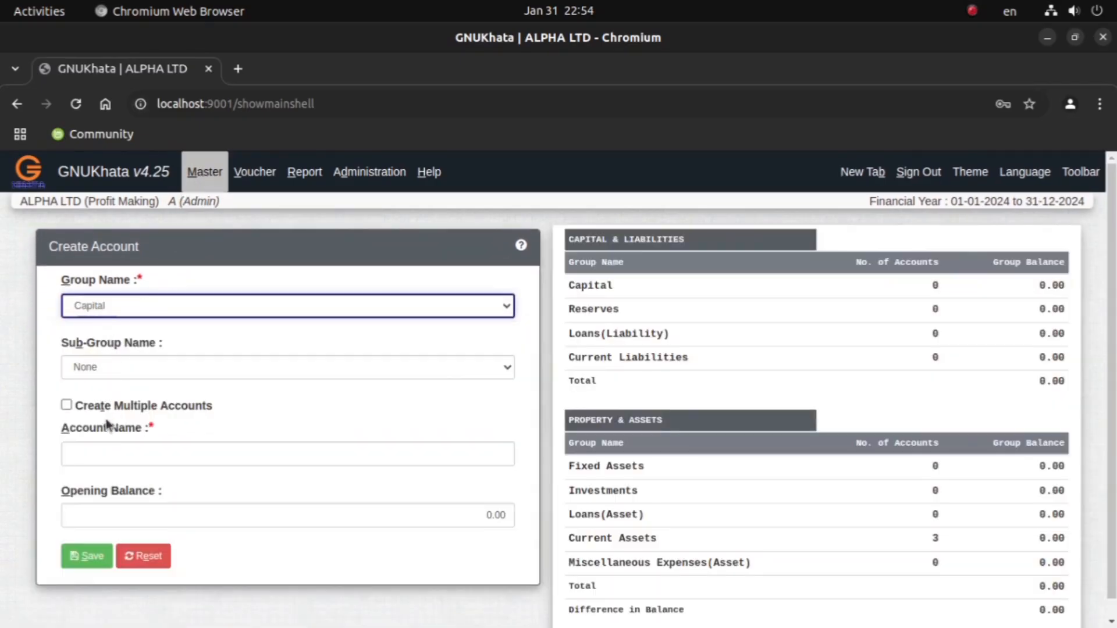
left_click(102, 457)
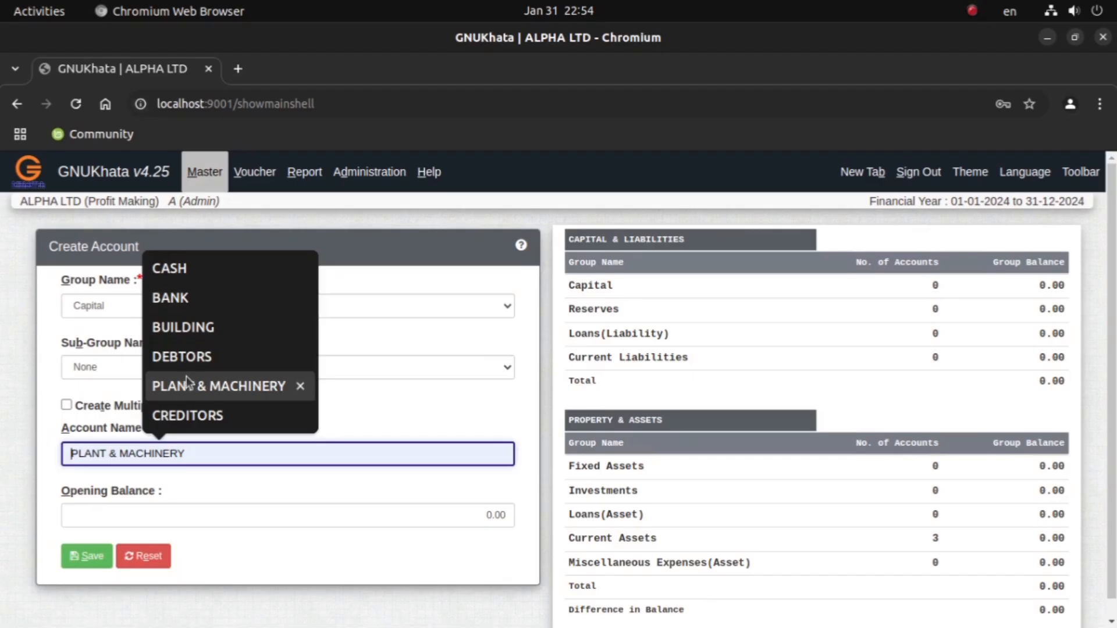
type("CAP")
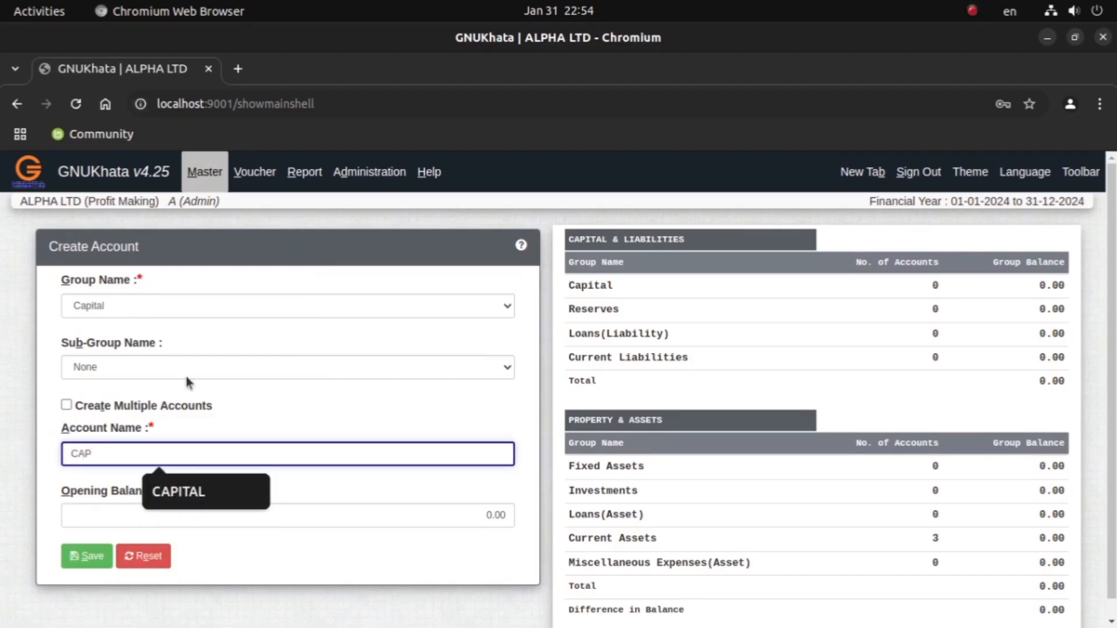
key("Down")
key("Return")
key("Return")
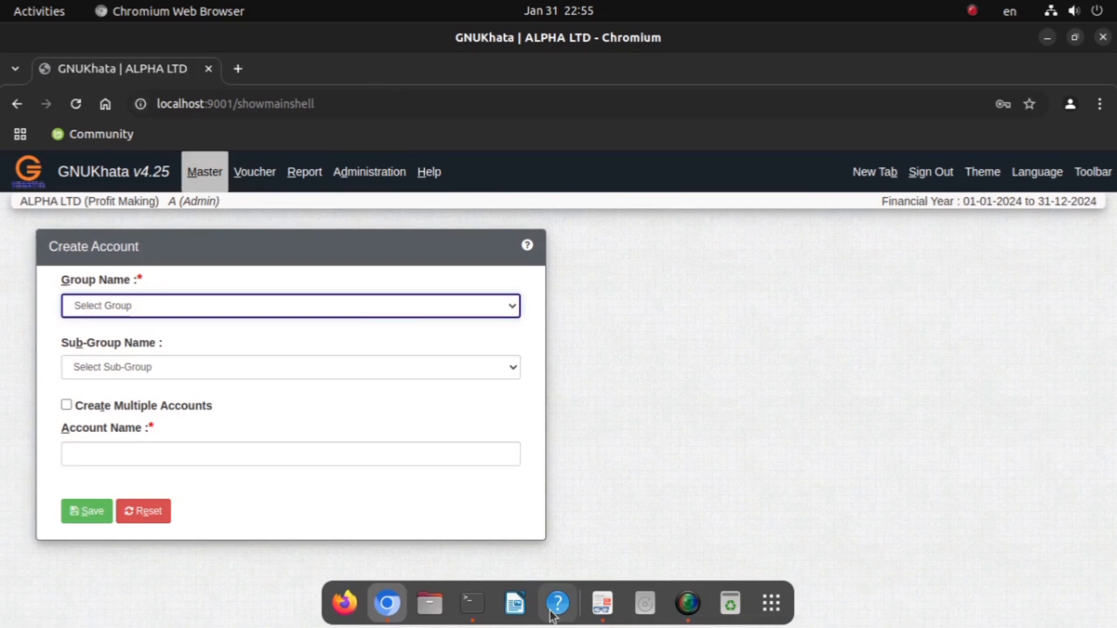
Step: Check the January 5 transaction in the Document Viewer PDF and create a BANK account in GNUKhata under Current Assets, sub-group Bank
left_click(590, 609)
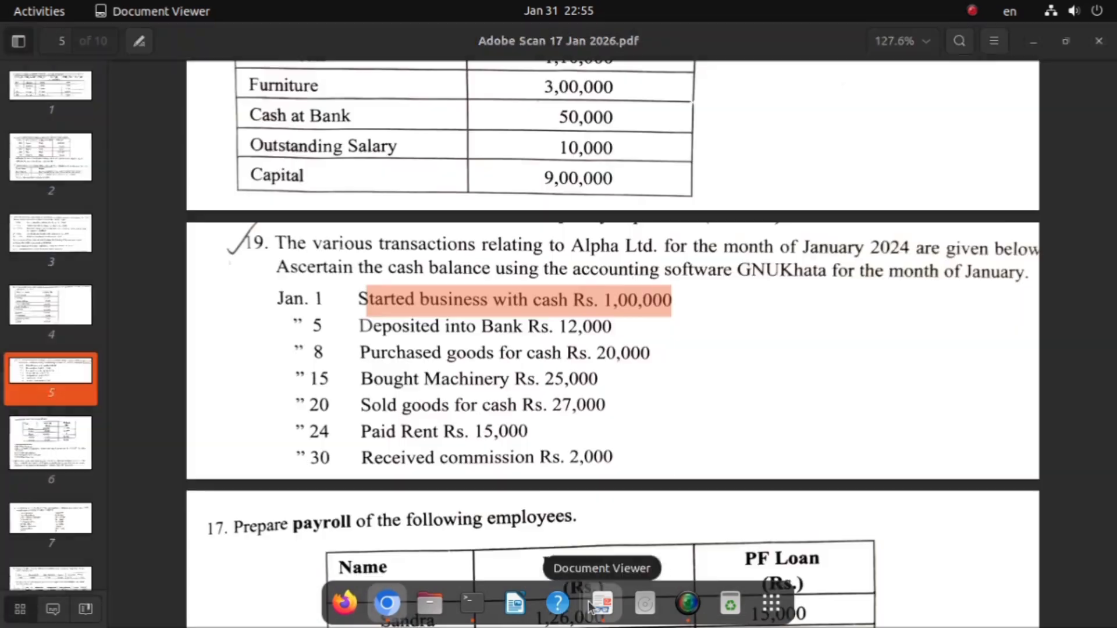
left_click_drag(358, 326, 541, 327)
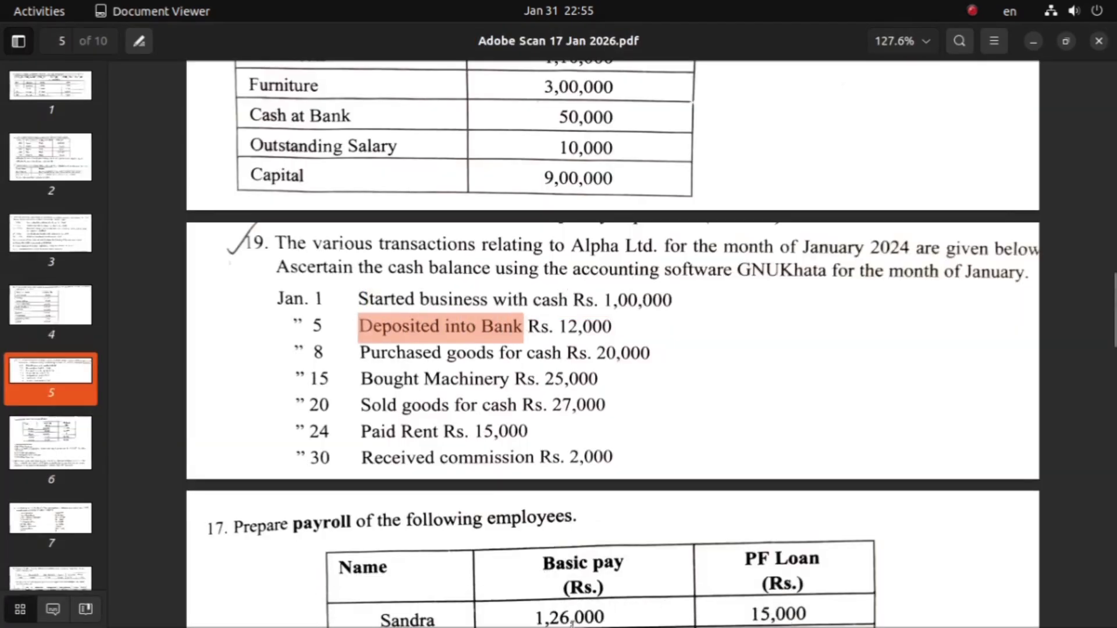
mouse_move(623, 588)
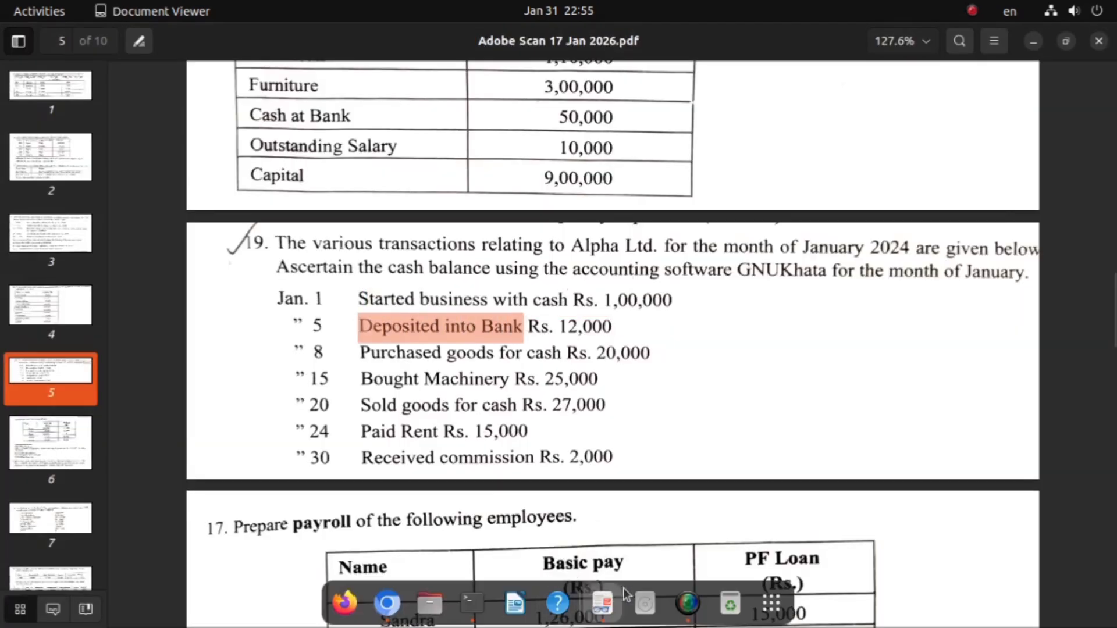
left_click(391, 608)
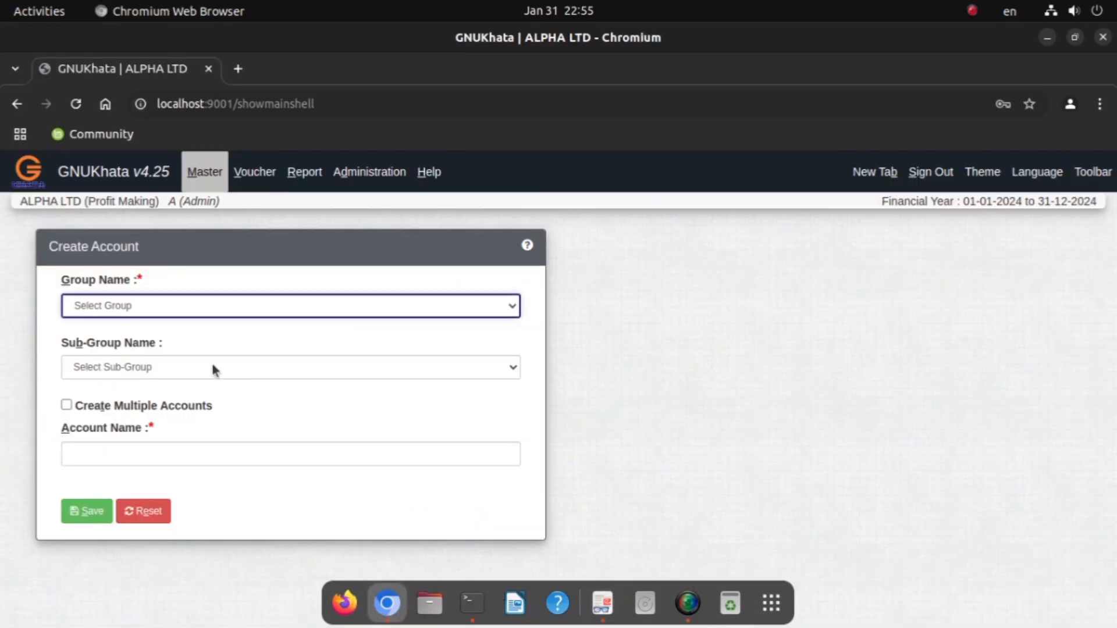
left_click(90, 305)
left_click(91, 348)
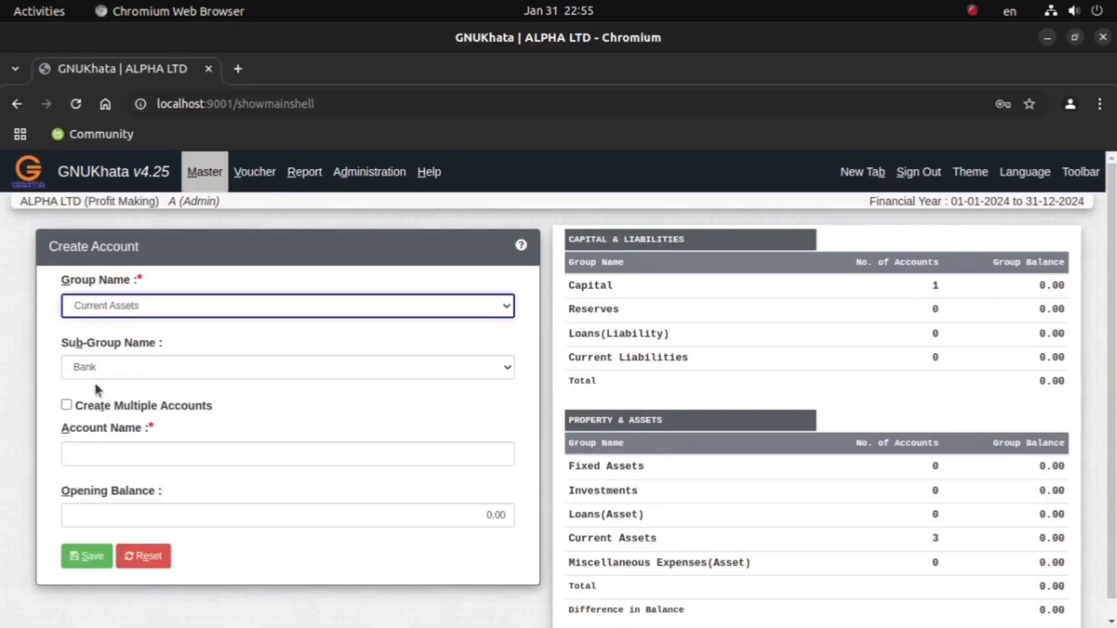
left_click(92, 454)
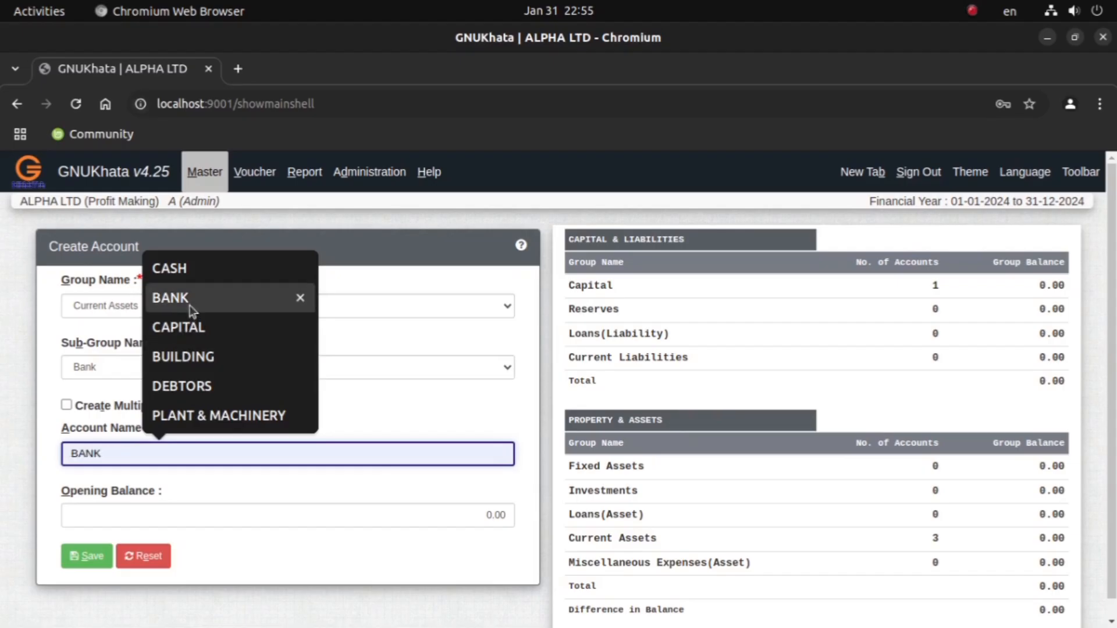
left_click(191, 302)
left_click(88, 556)
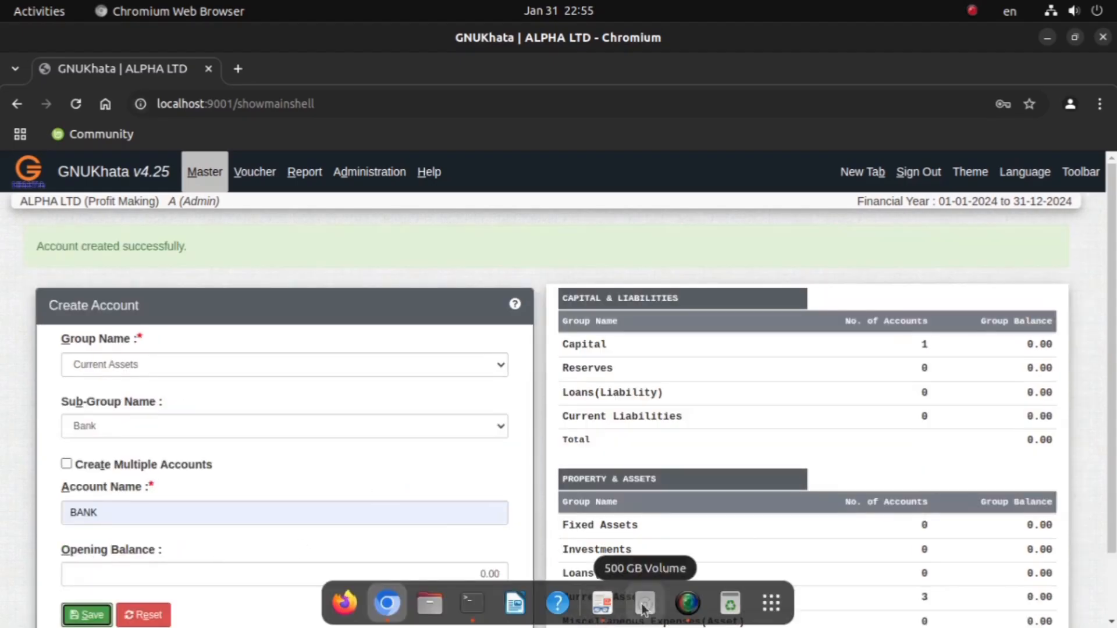
Step: Check the January 8 transaction in the Document Viewer PDF and create a PURCHASES account in GNUKhata under Direct Expense with no sub-group
left_click(602, 605)
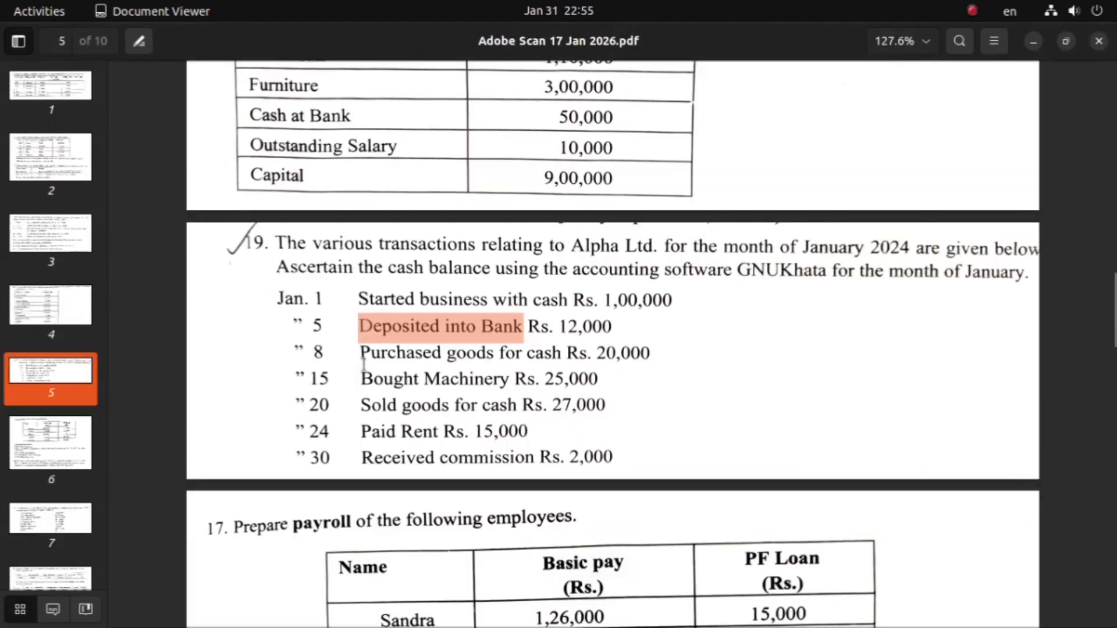
left_click_drag(360, 352, 562, 365)
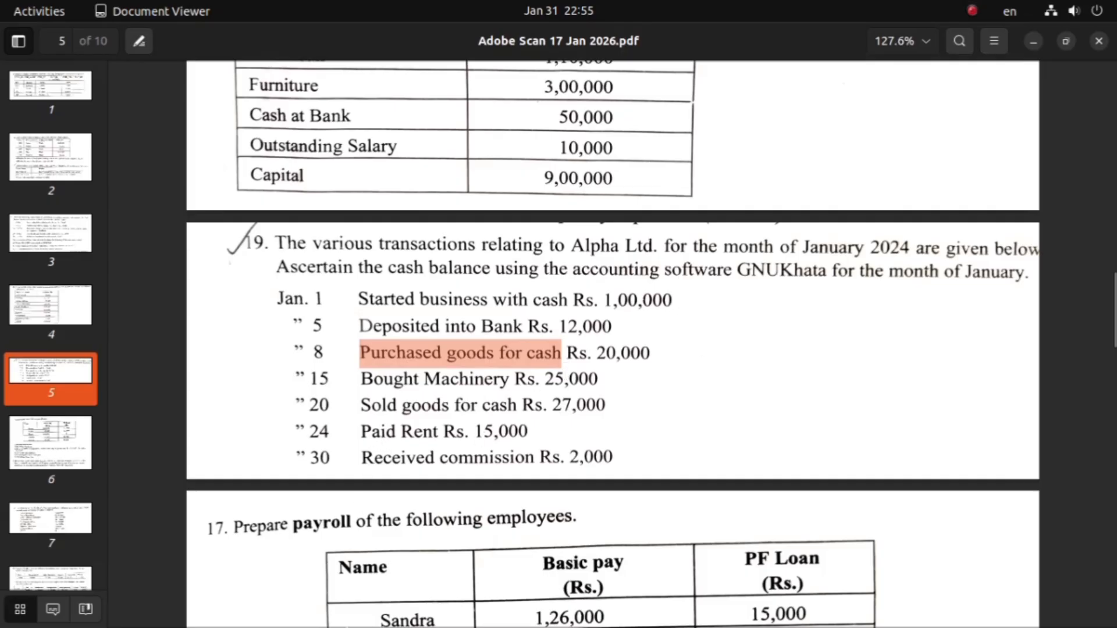
mouse_move(559, 626)
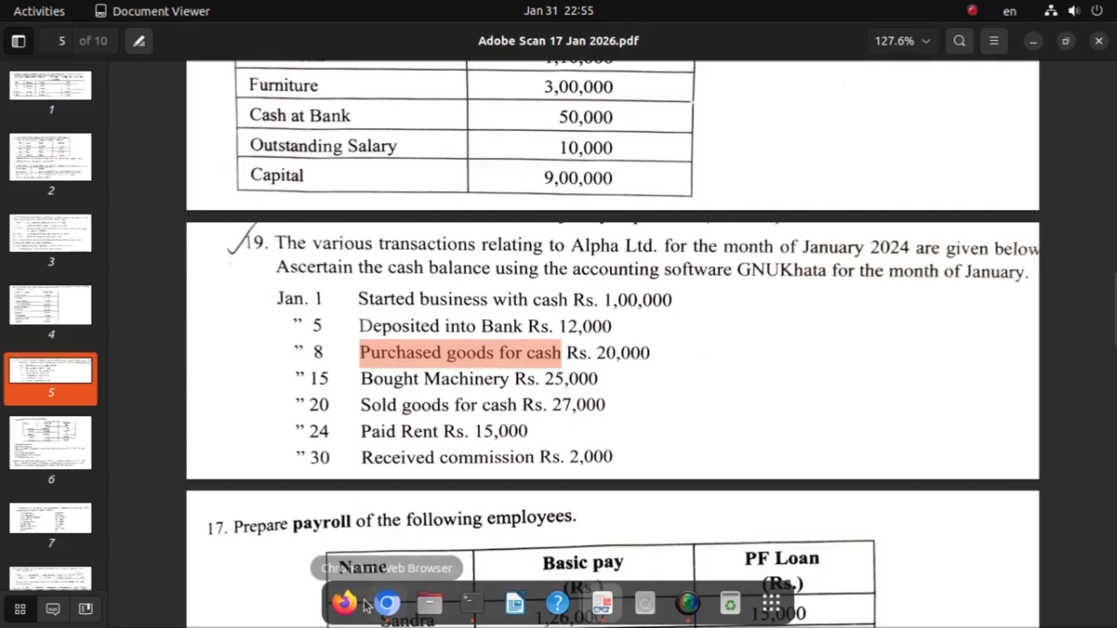
left_click(382, 608)
left_click(96, 305)
left_click(114, 396)
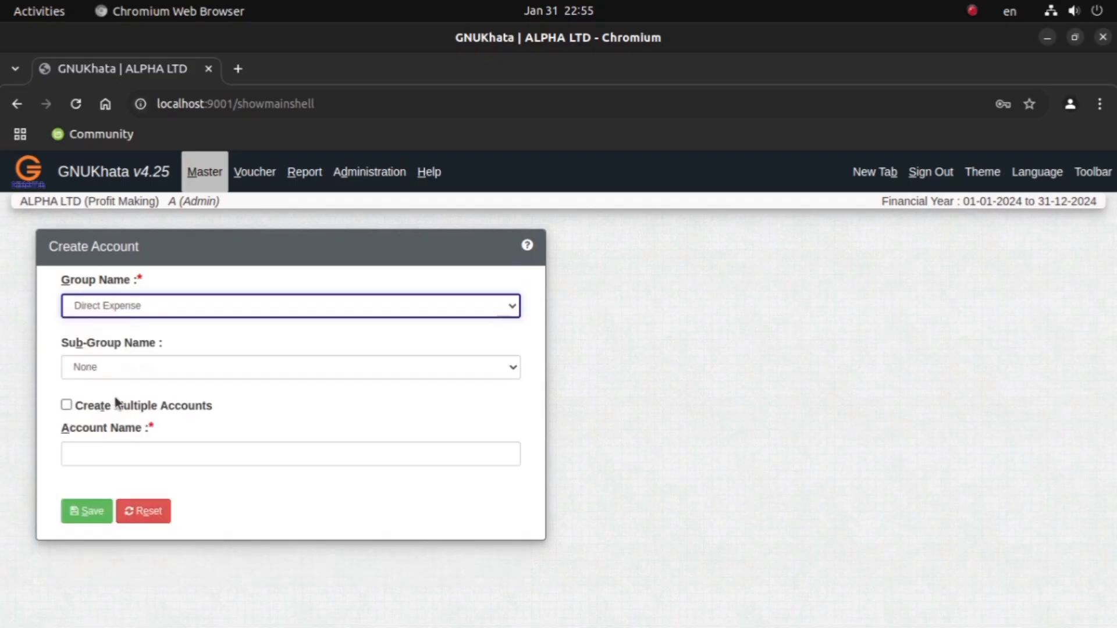
left_click(88, 456)
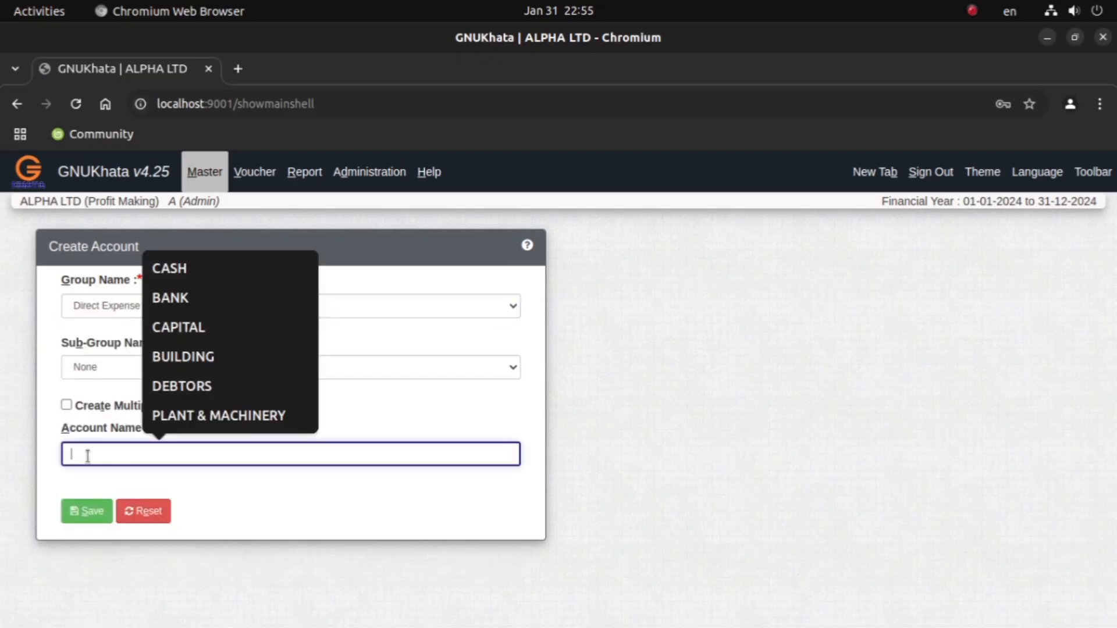
type("PURCHASES")
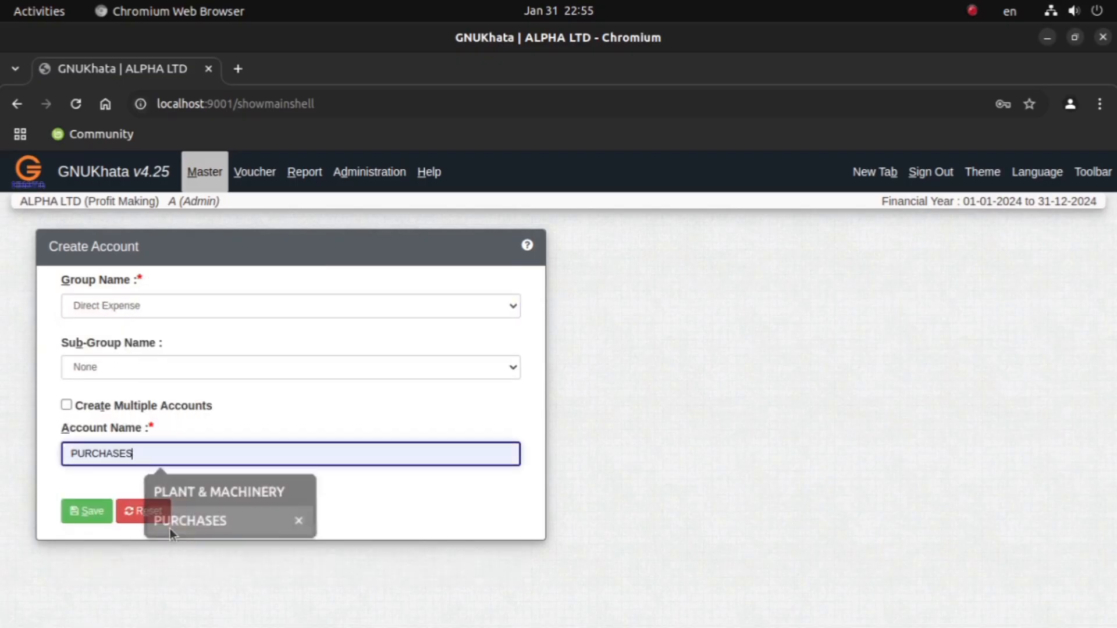
left_click(169, 521)
left_click(87, 511)
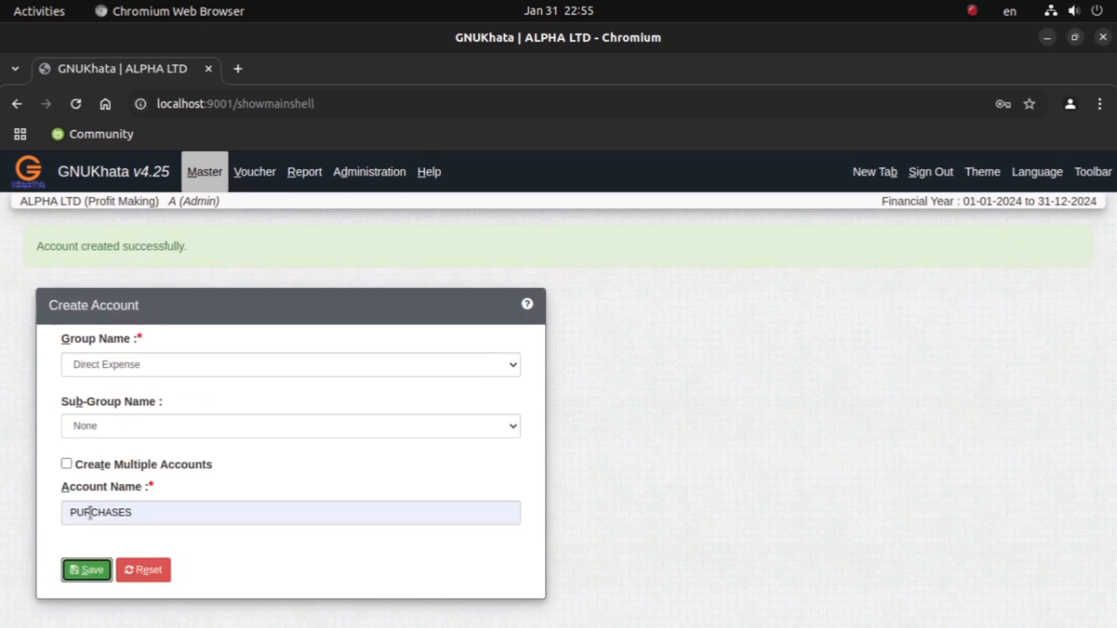
Step: Check the January 15 transaction in the Document Viewer PDF and set the new GNUKhata account's group to Fixed Assets, sub-group Plant & Machinery
left_click(568, 608)
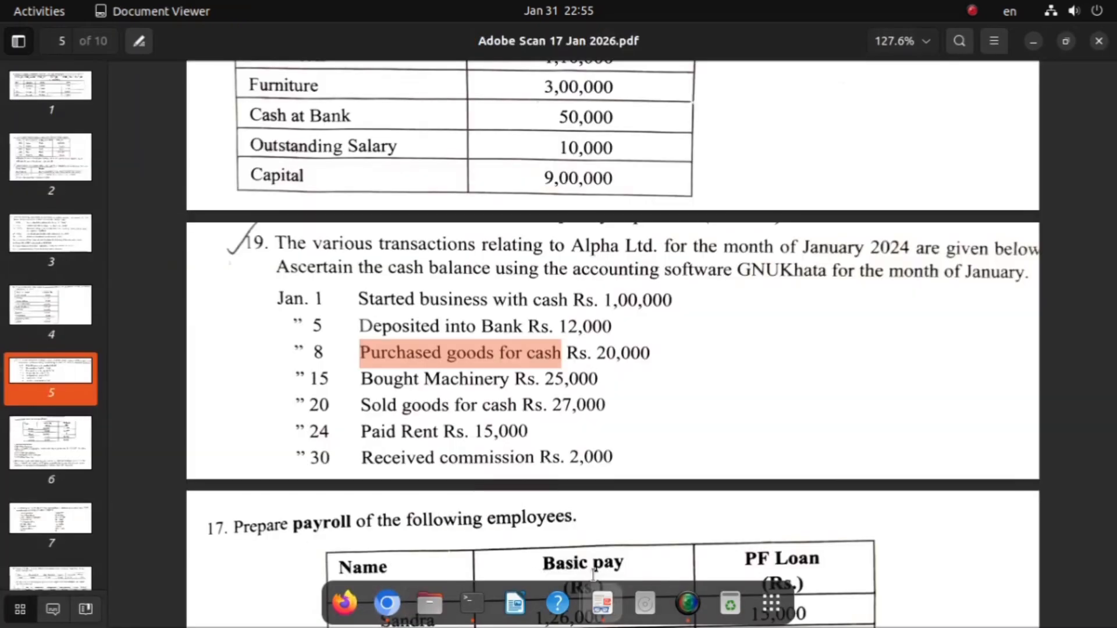
left_click_drag(361, 381, 510, 383)
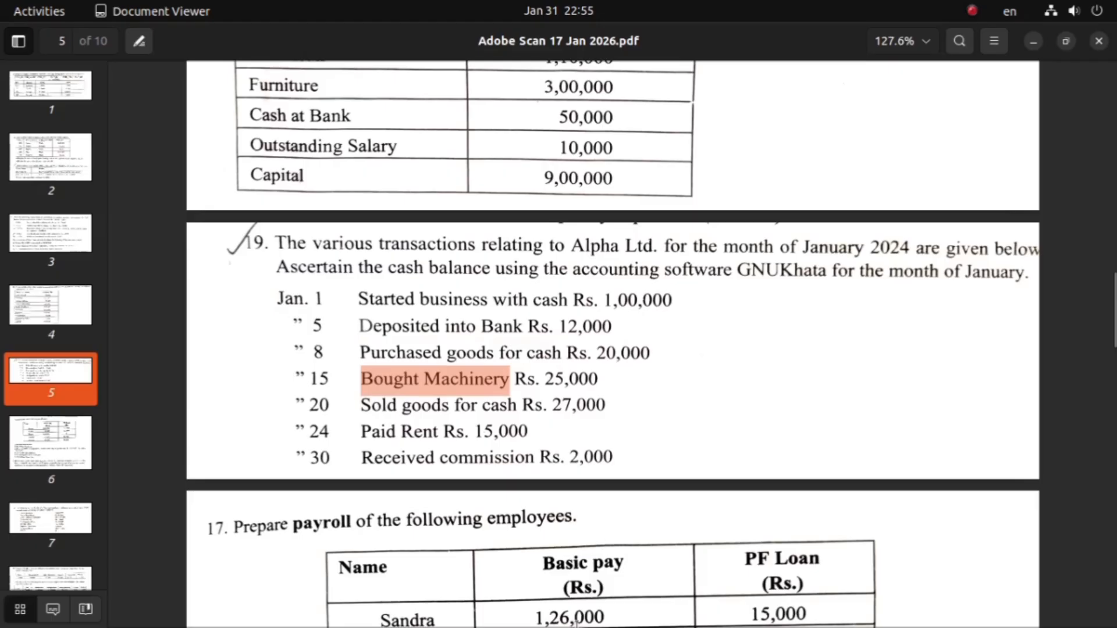
mouse_move(465, 617)
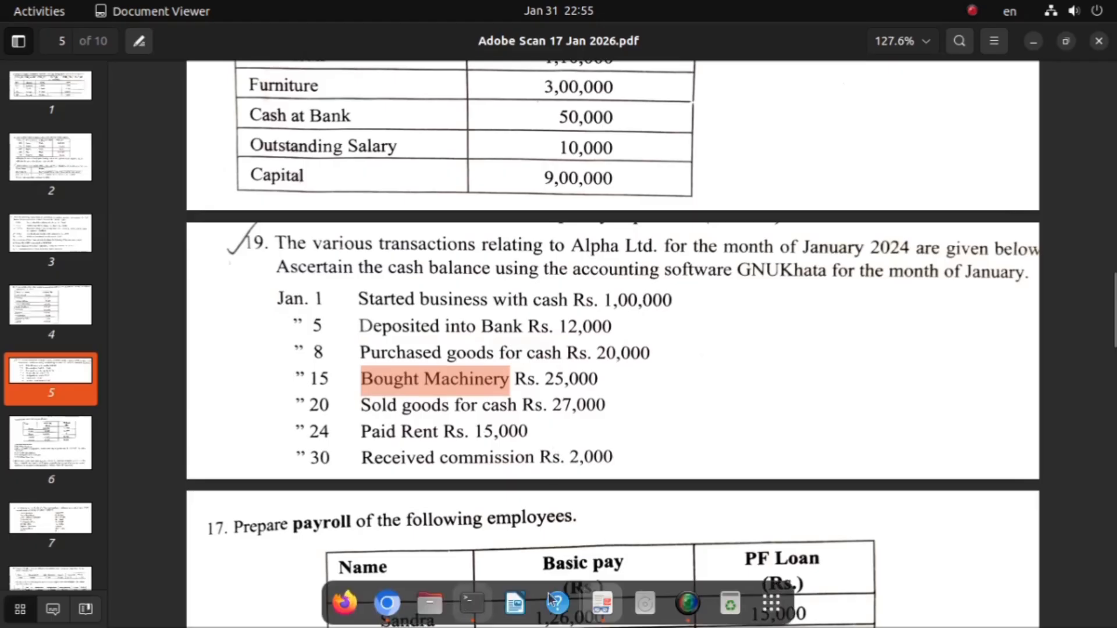
left_click(392, 615)
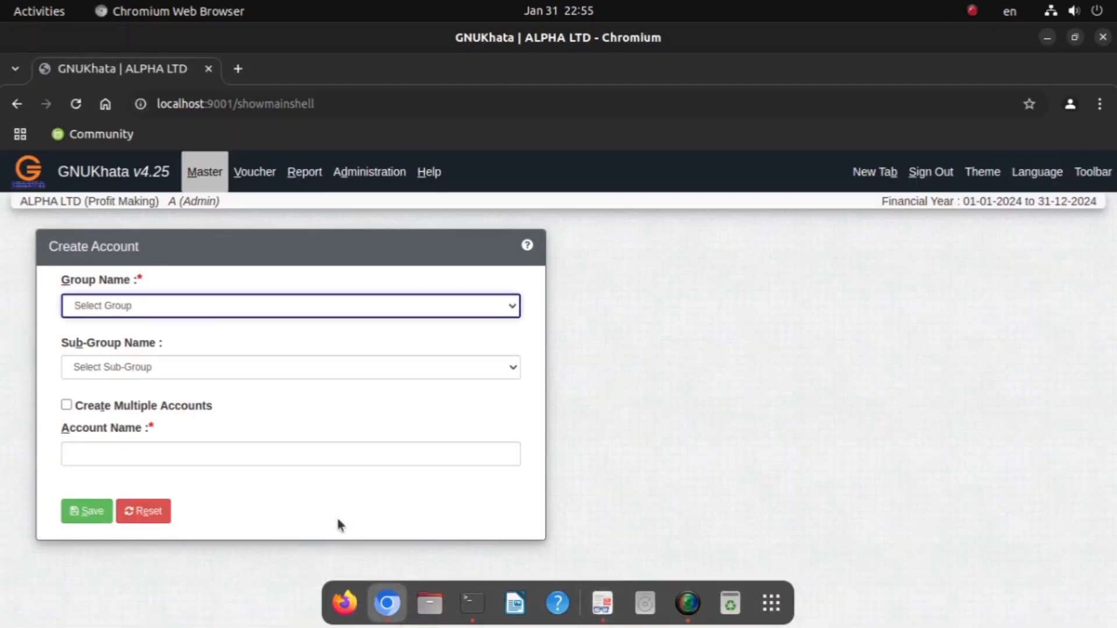
left_click(137, 307)
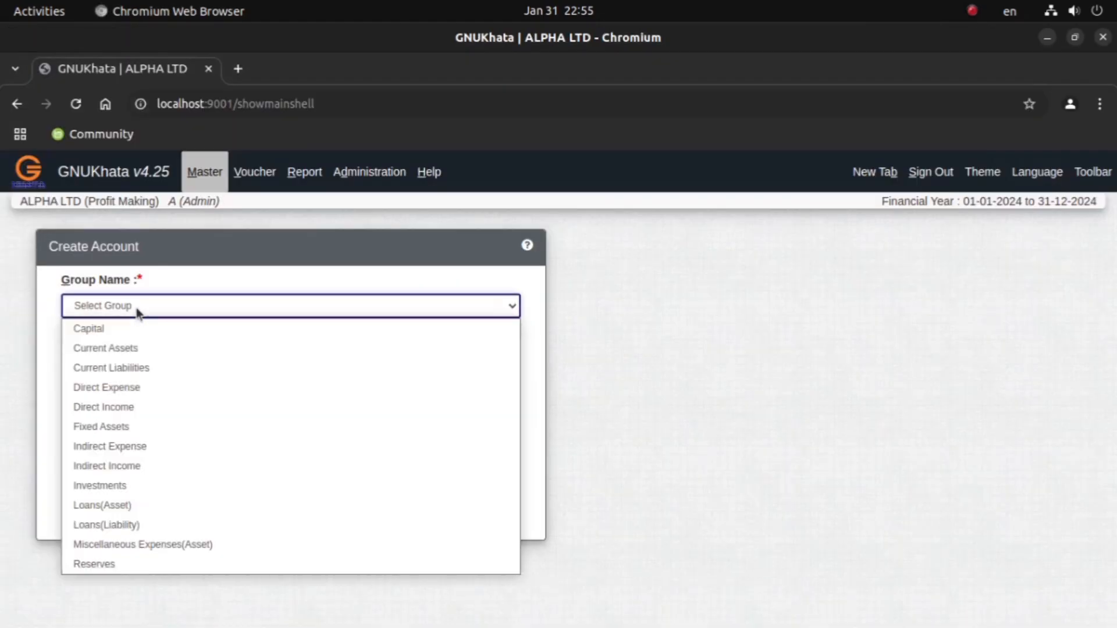
left_click(134, 426)
left_click(135, 368)
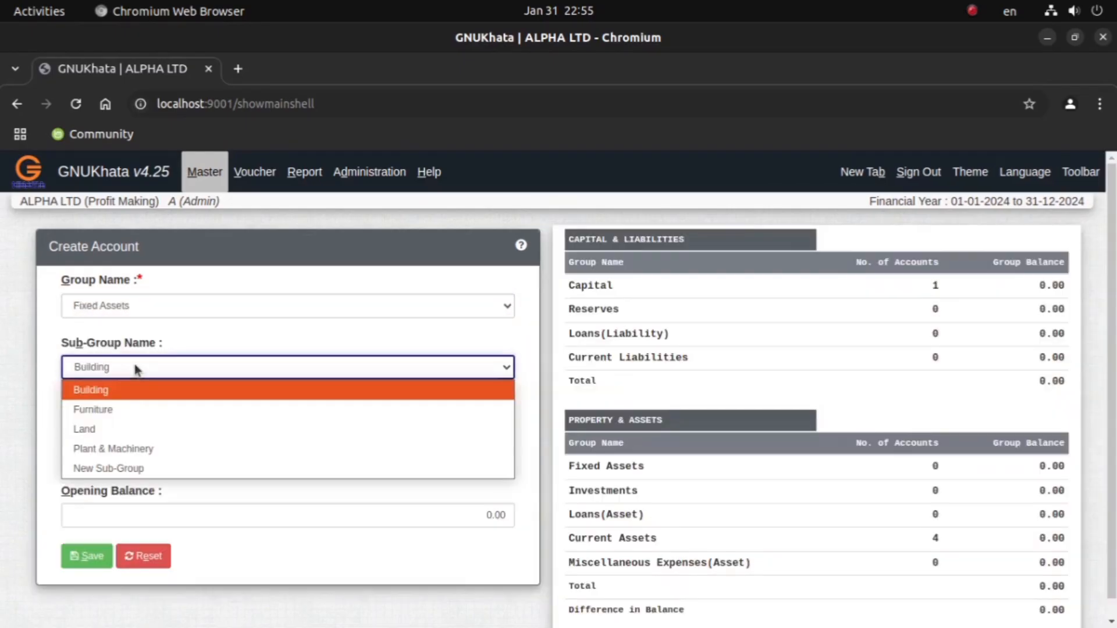
left_click(134, 448)
Step: Name the new fixed asset account MACHINERY and save it
left_click(120, 458)
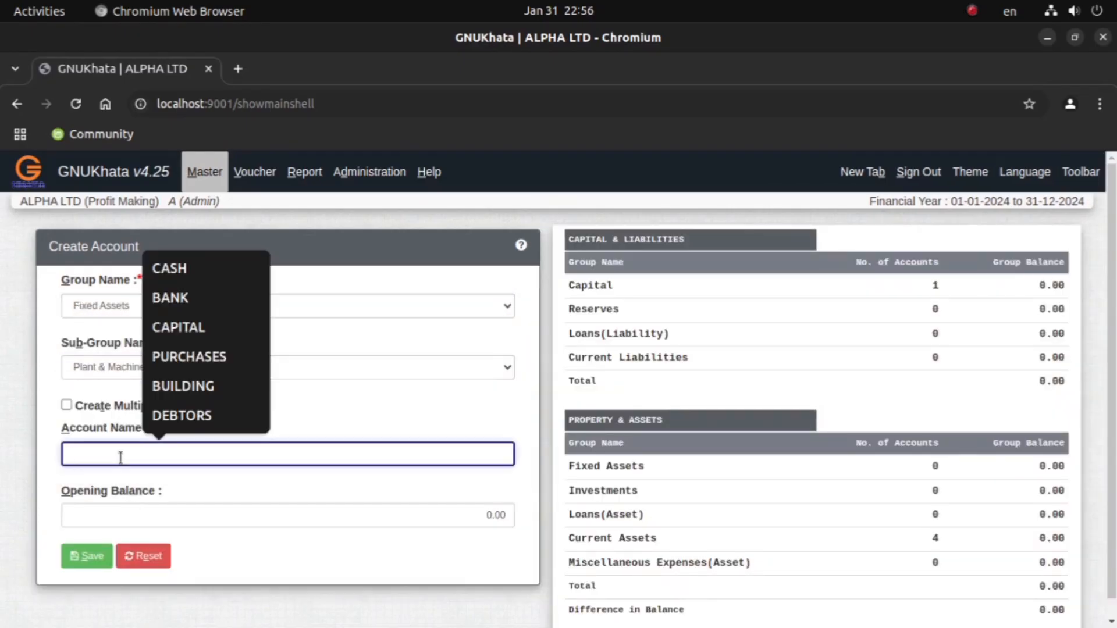
type("Pl")
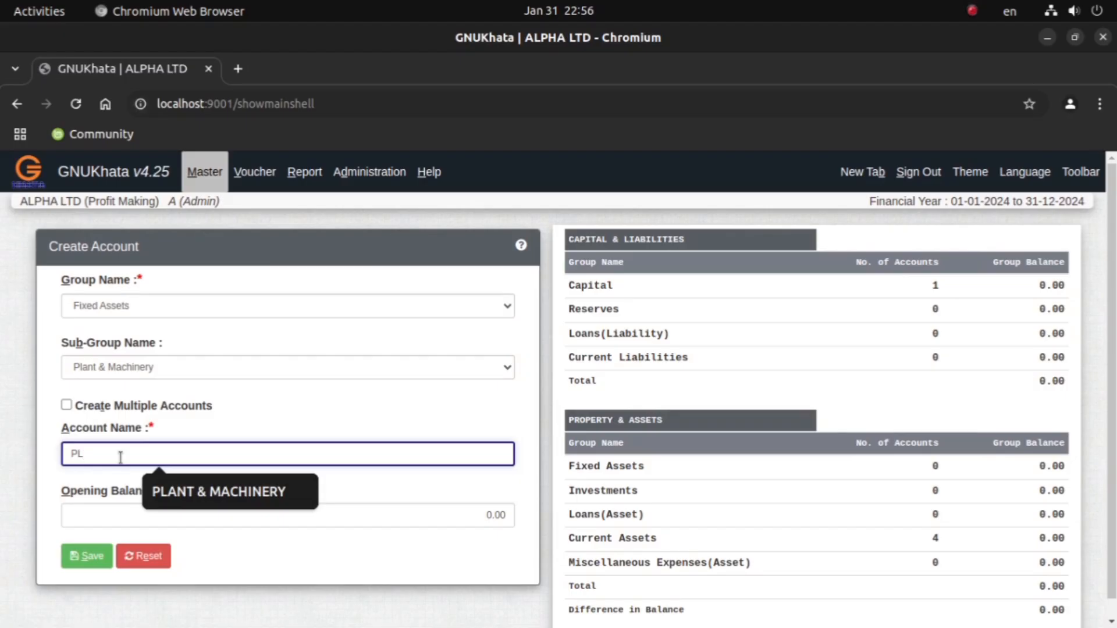
key("BackSpace")
key("BackSpace")
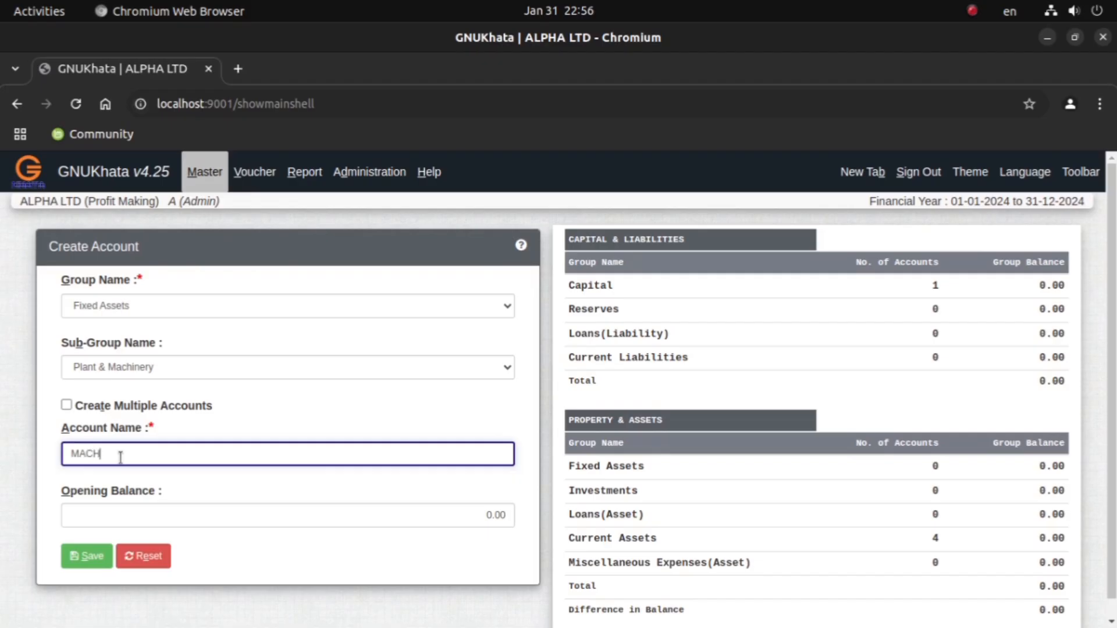
type("MACHINERY")
left_click(85, 555)
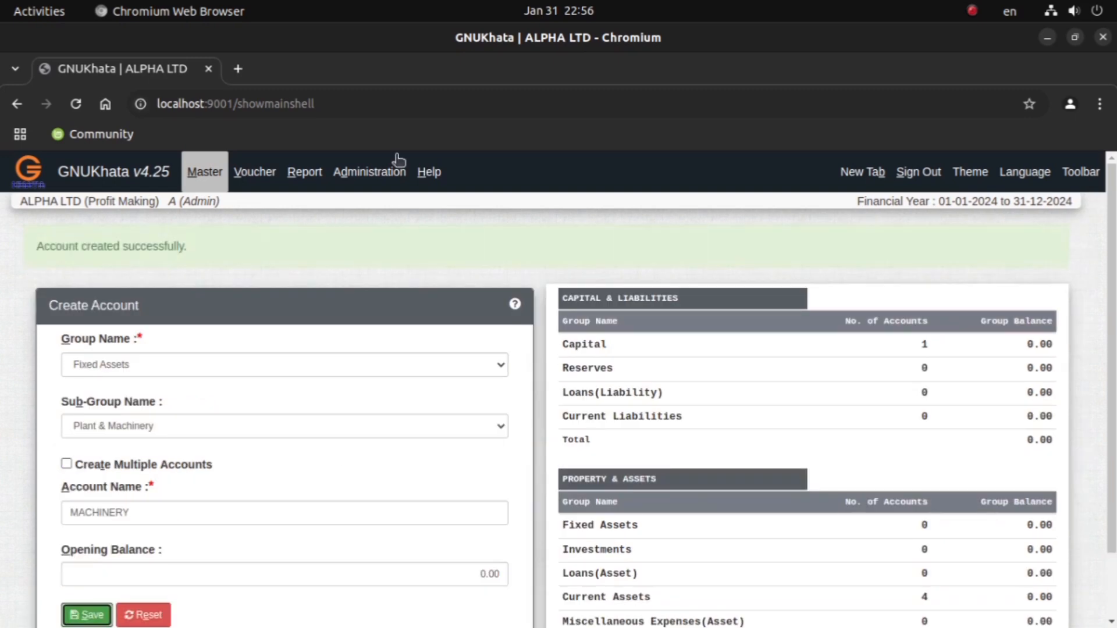
Step: Check the January 20 transaction in the Document Viewer PDF and create a SALES account in GNUKhata under Direct Income with no sub-group
mouse_move(557, 627)
left_click(601, 605)
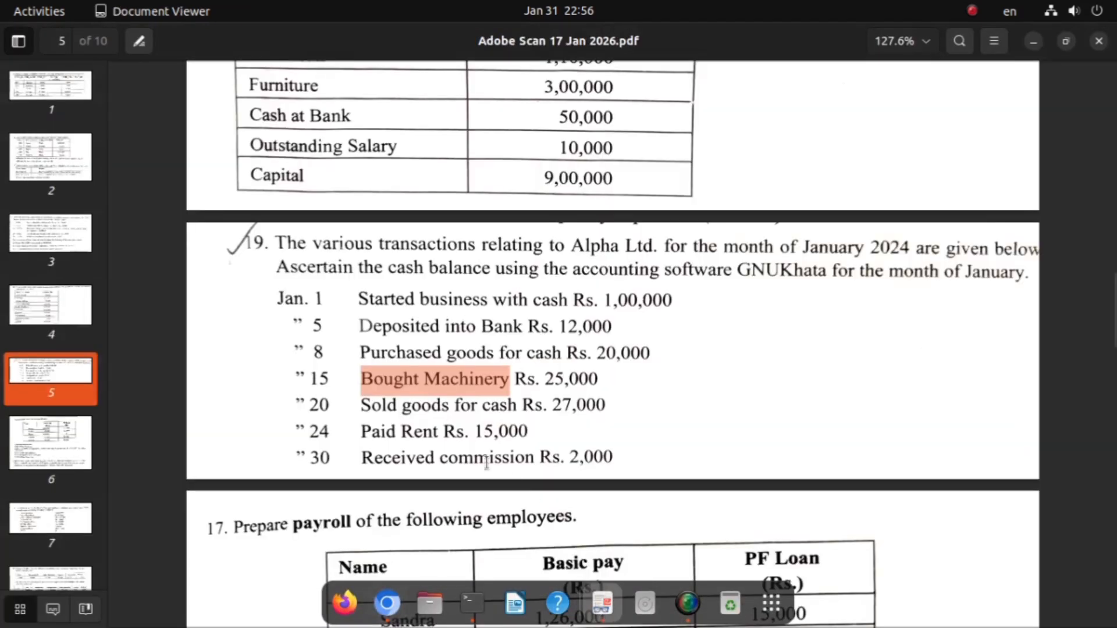
left_click_drag(360, 405, 545, 407)
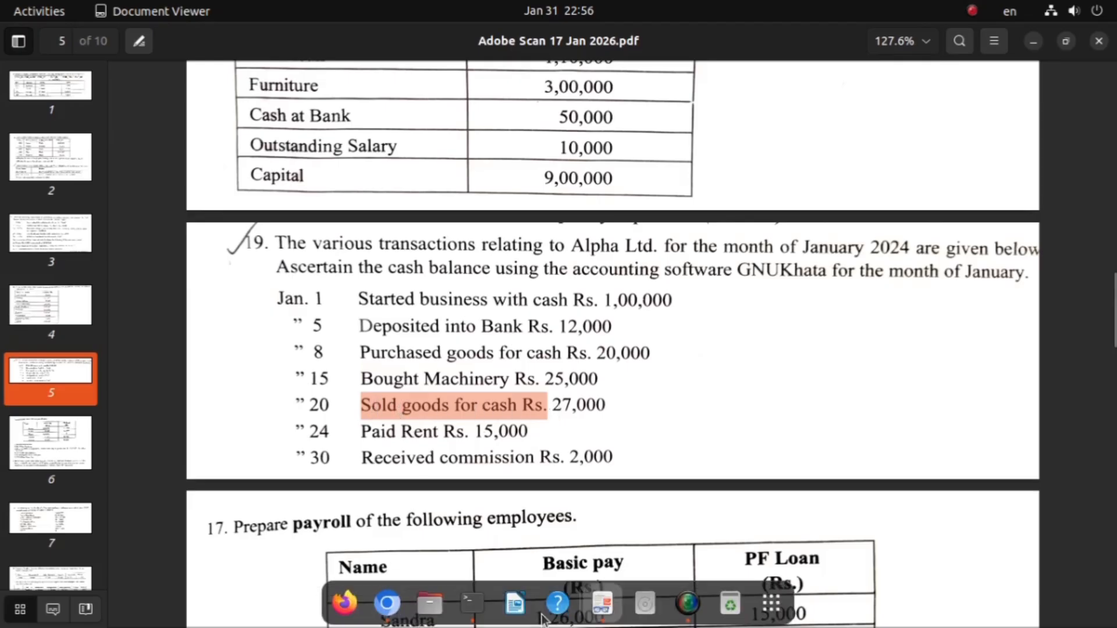
left_click(387, 608)
left_click(85, 306)
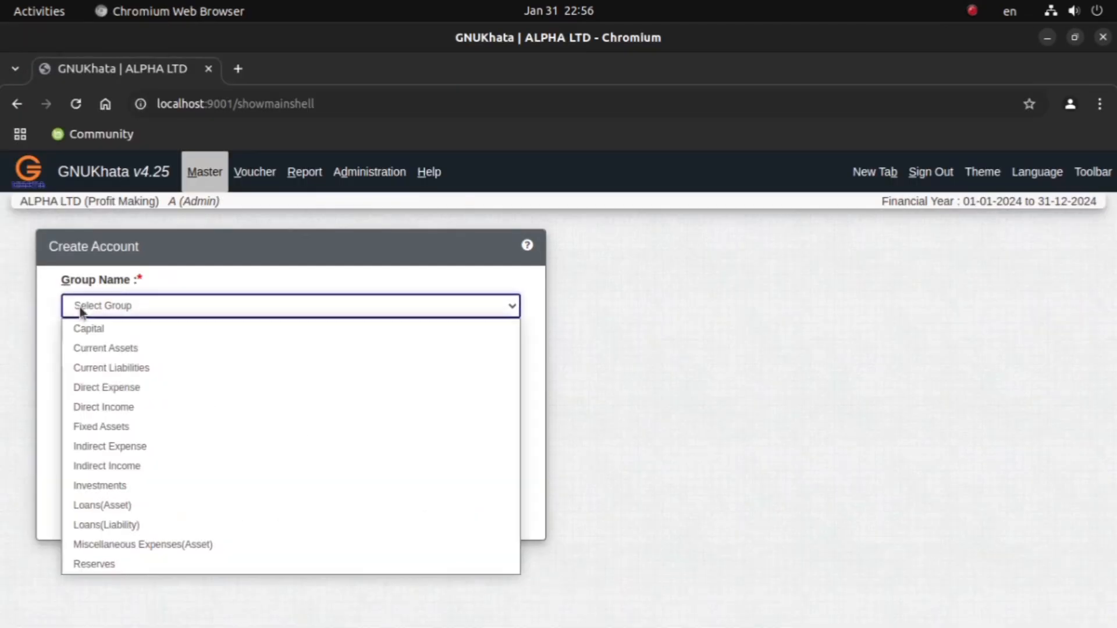
left_click(107, 408)
left_click(99, 453)
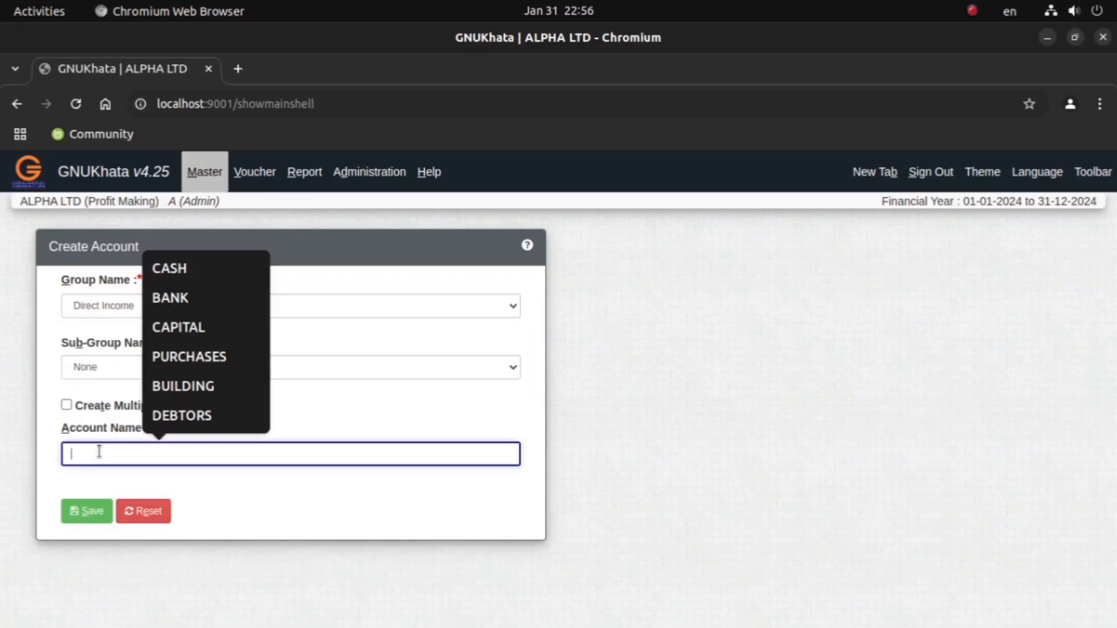
type("SAL")
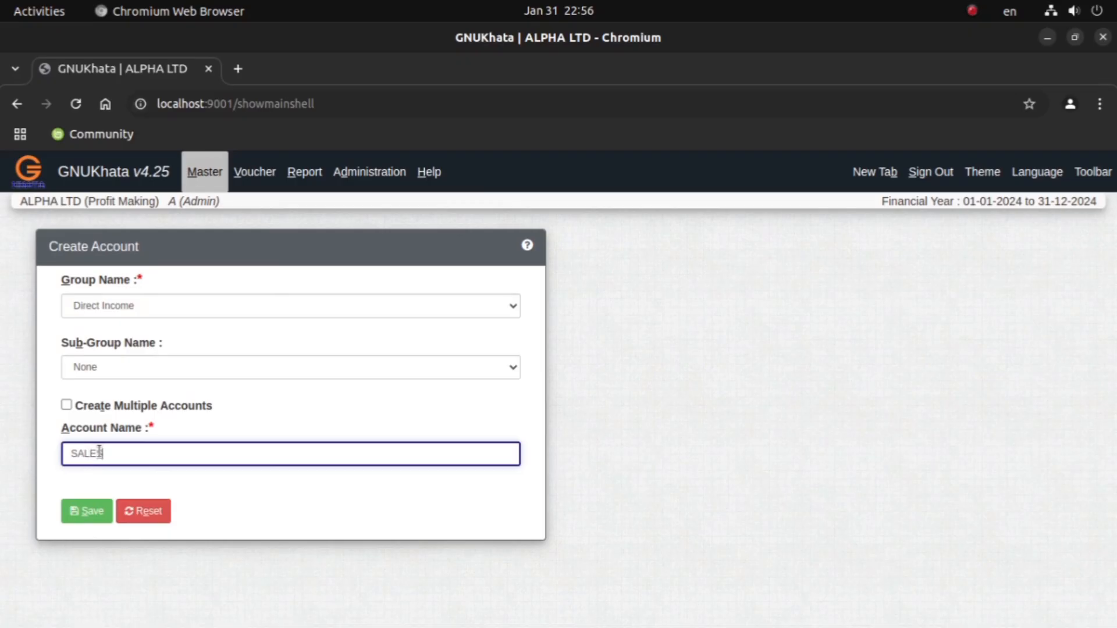
type("ES")
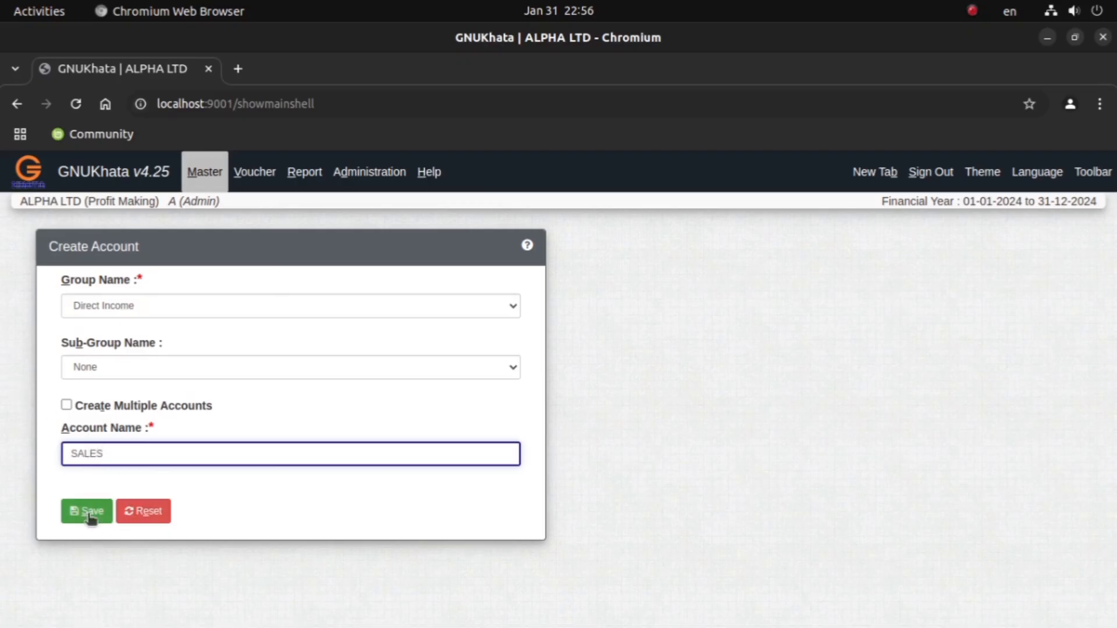
left_click(85, 511)
left_click(84, 512)
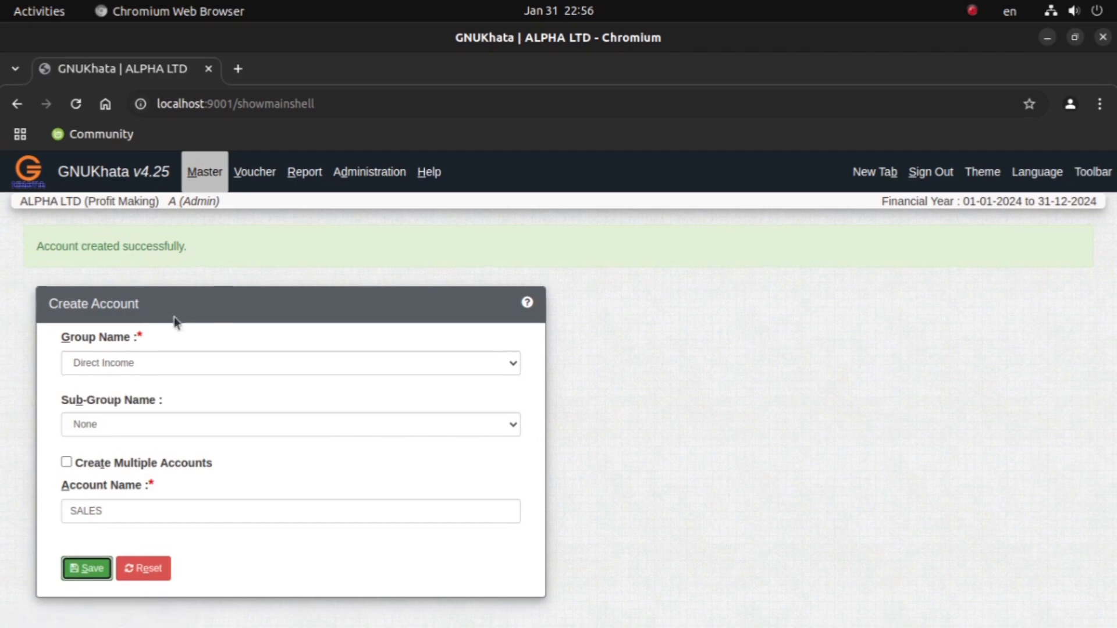
Step: Switch to the Document Viewer PDF and check the January 24 rent transaction
left_click(129, 315)
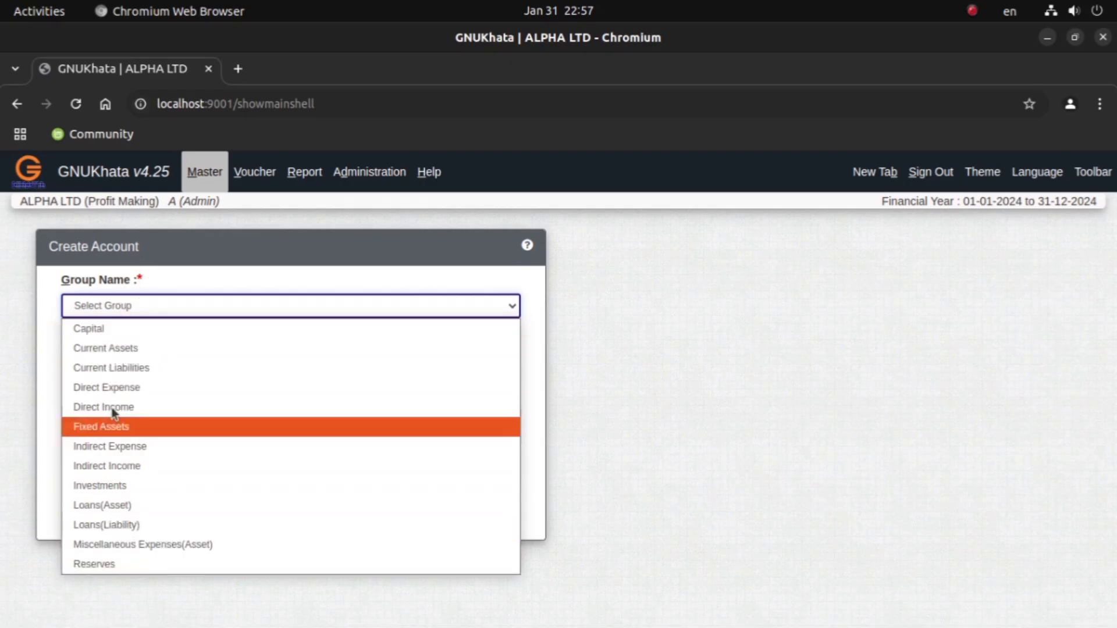
left_click(142, 253)
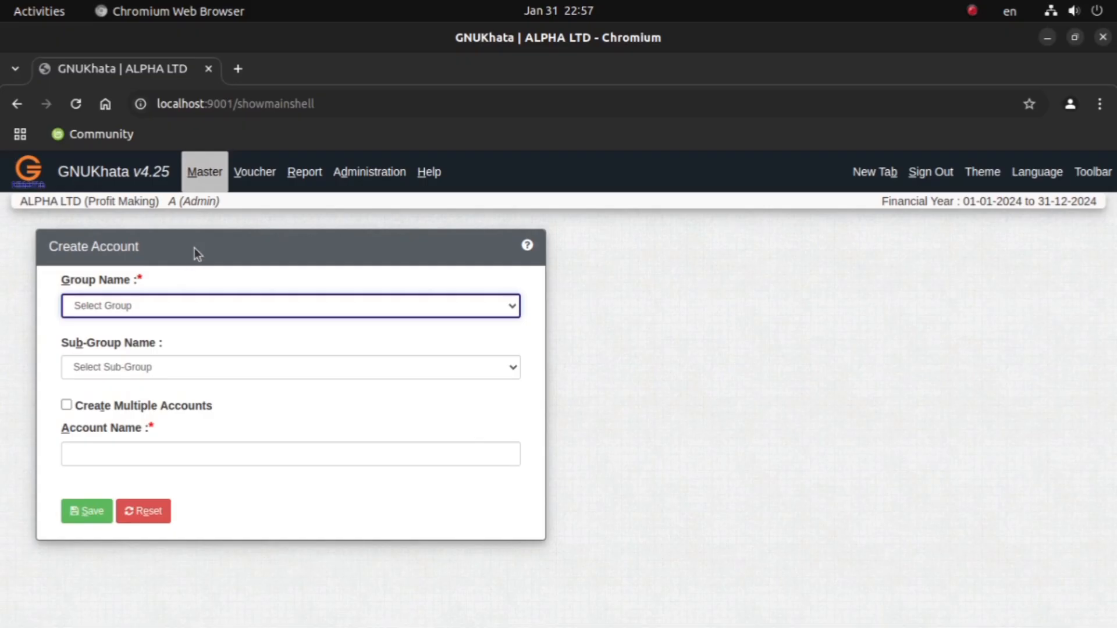
mouse_move(471, 620)
left_click(601, 605)
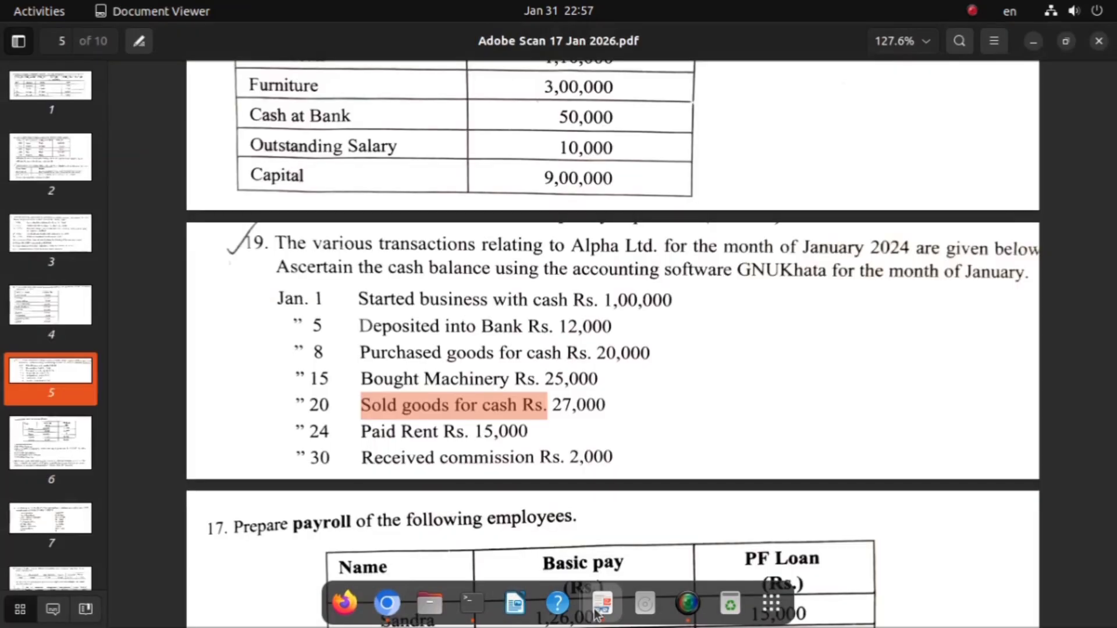
left_click_drag(403, 431, 452, 431)
left_click(555, 537)
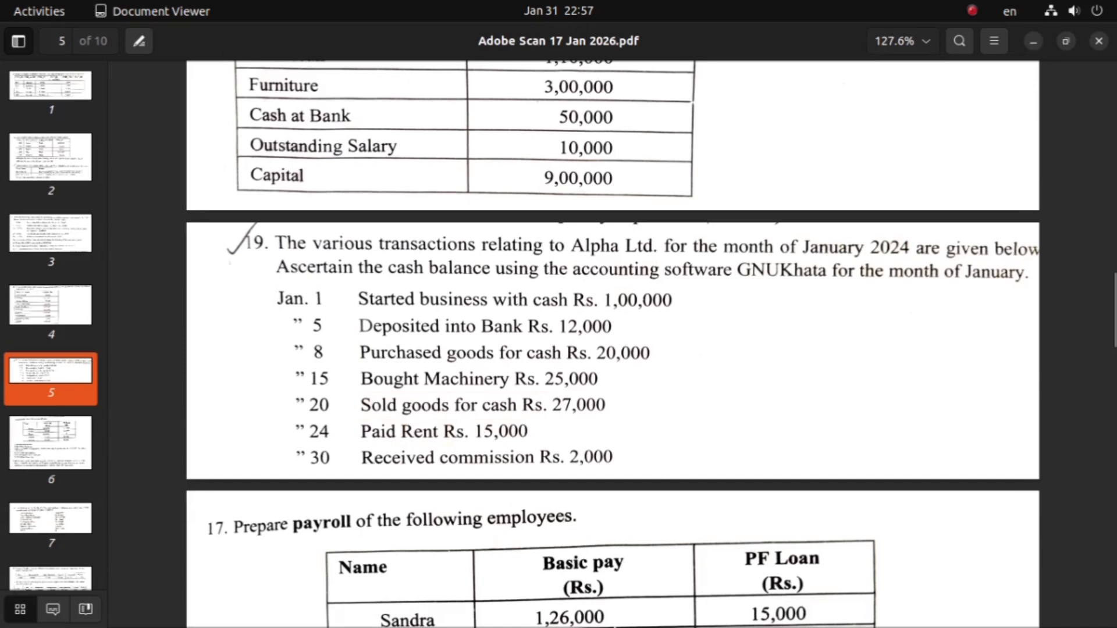
Step: Return to GNUKhata in Chromium and create a RENT account in group Indirect Expense with no sub-group
mouse_move(600, 626)
left_click(384, 607)
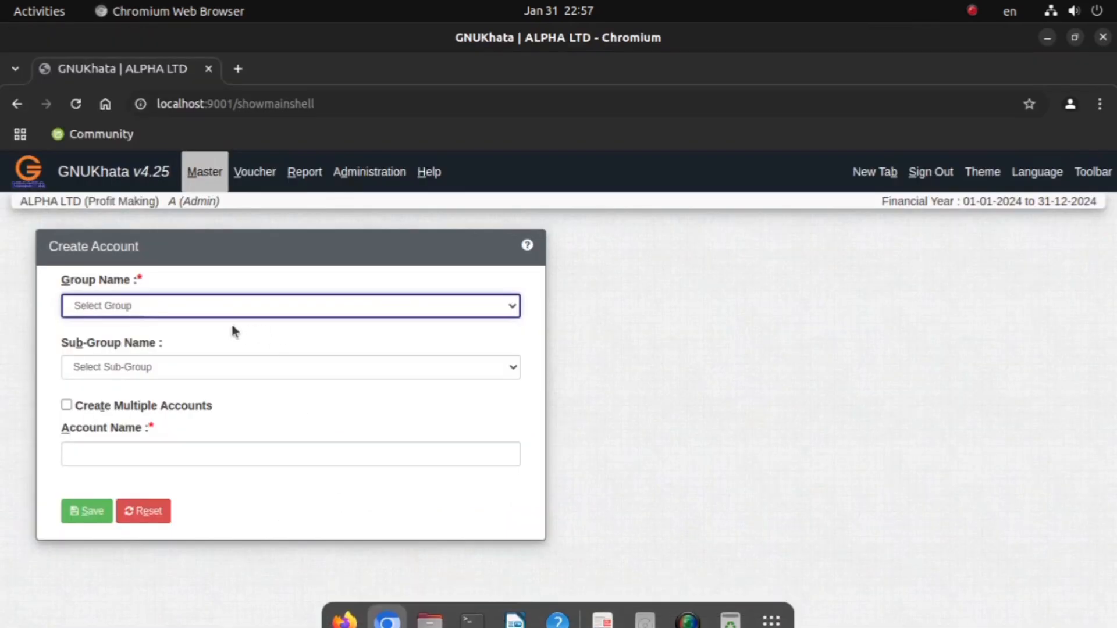
left_click(149, 307)
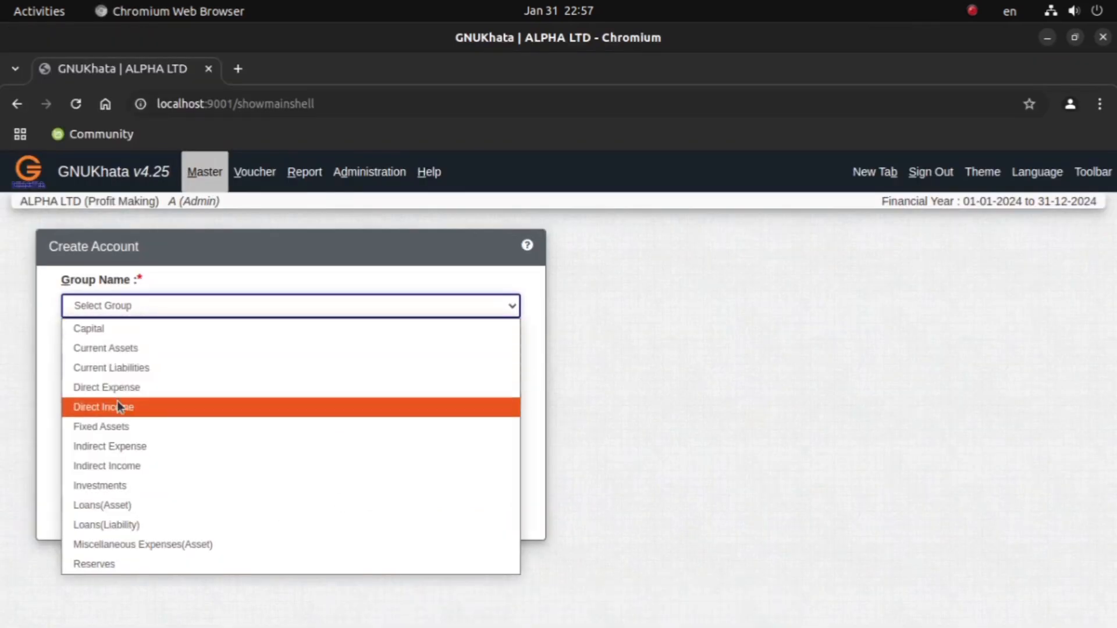
left_click(123, 451)
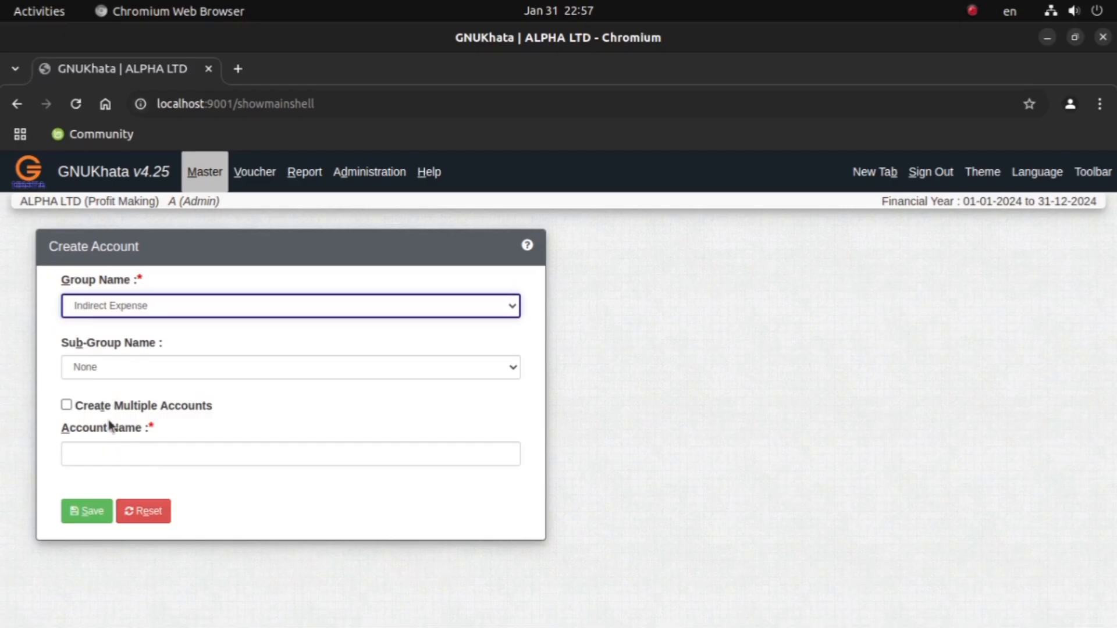
left_click(103, 450)
type("REN")
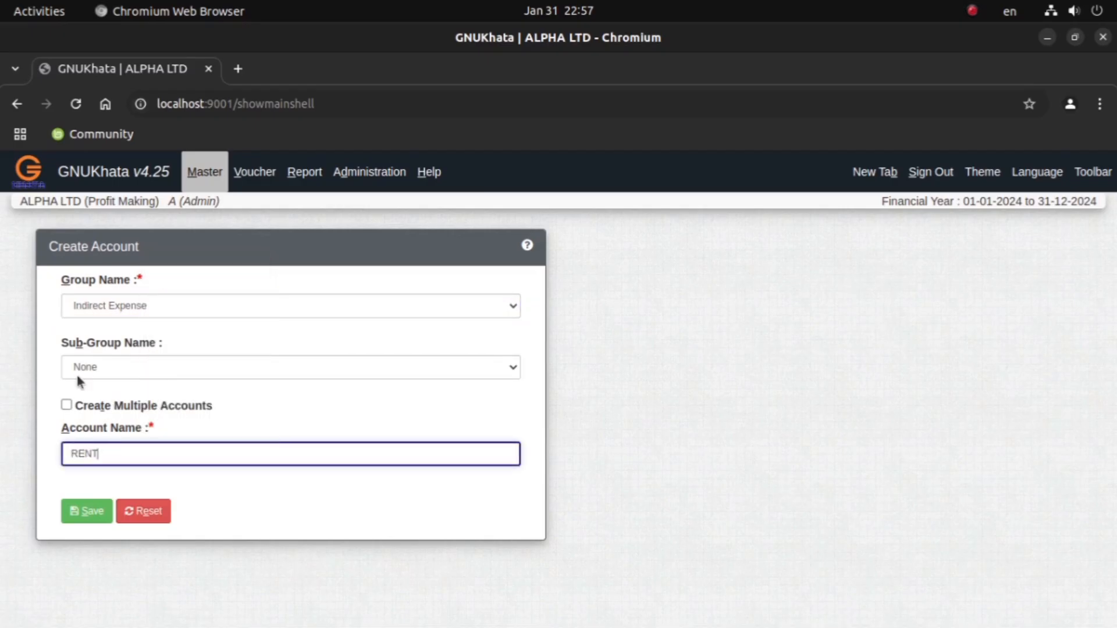
type("T")
left_click(79, 509)
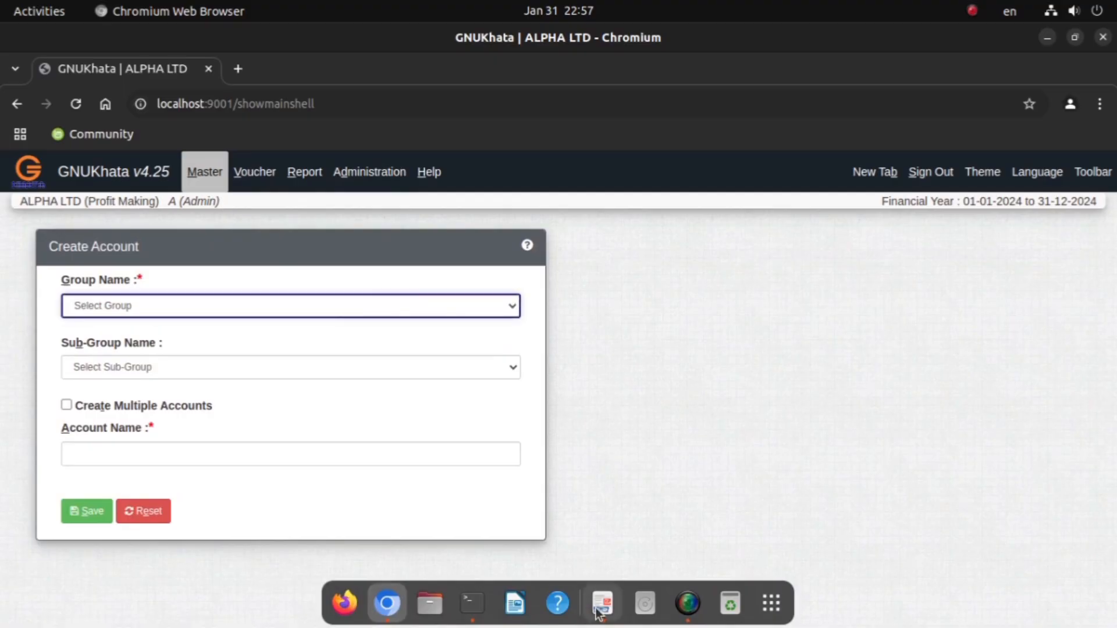
Step: Check the January 30 transaction in the Document Viewer PDF and create a COMMISSION account in GNUKhata under Indirect Income with no sub-group
left_click(603, 605)
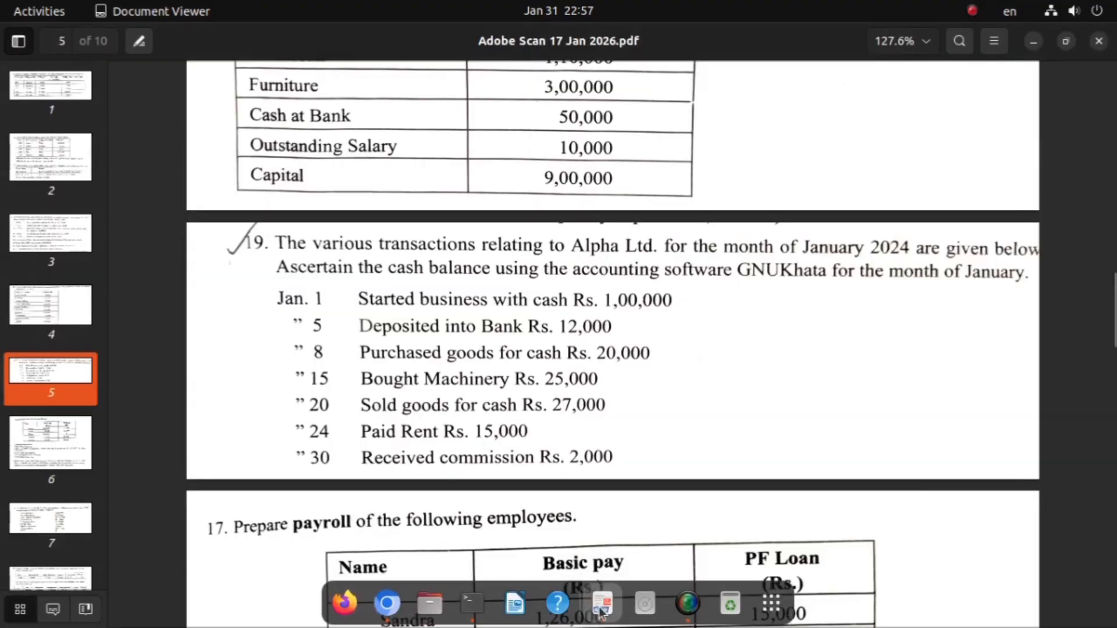
left_click(387, 608)
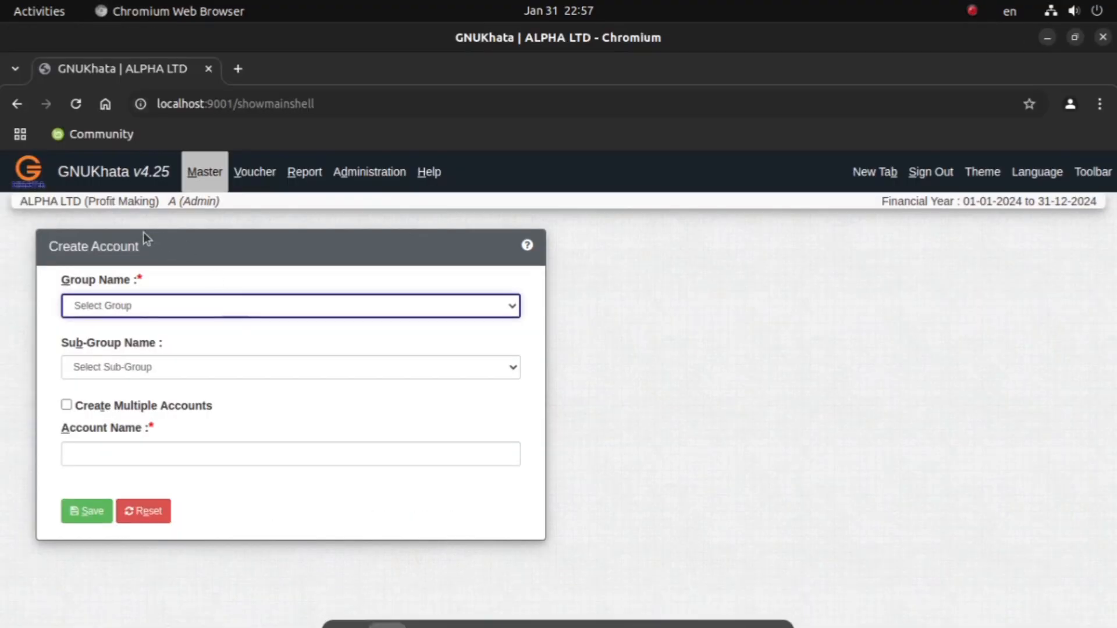
left_click(114, 305)
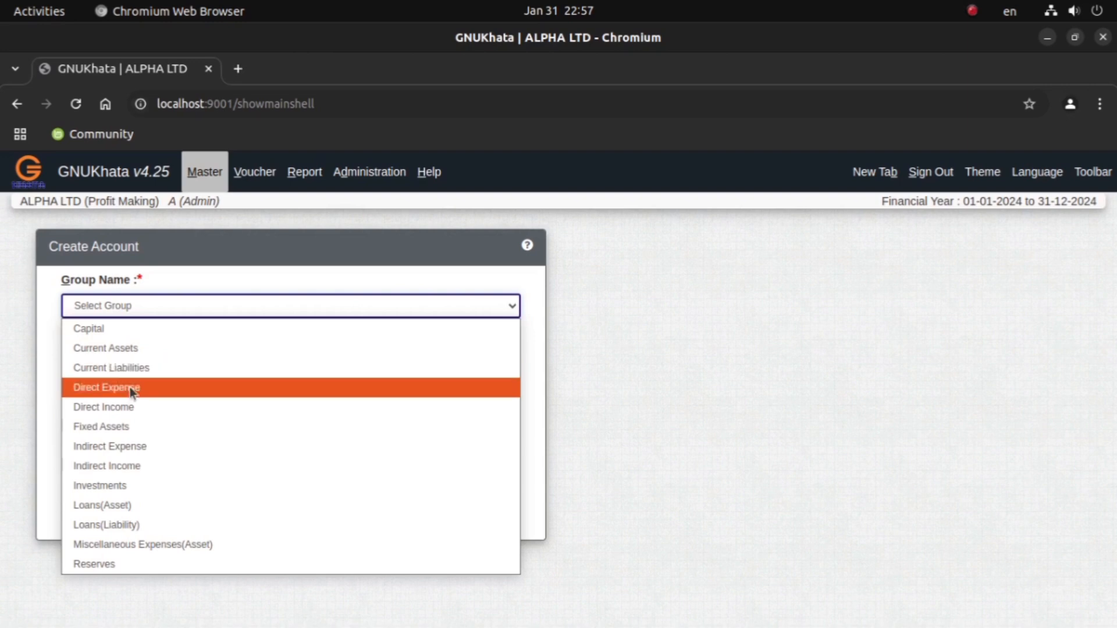
left_click(130, 468)
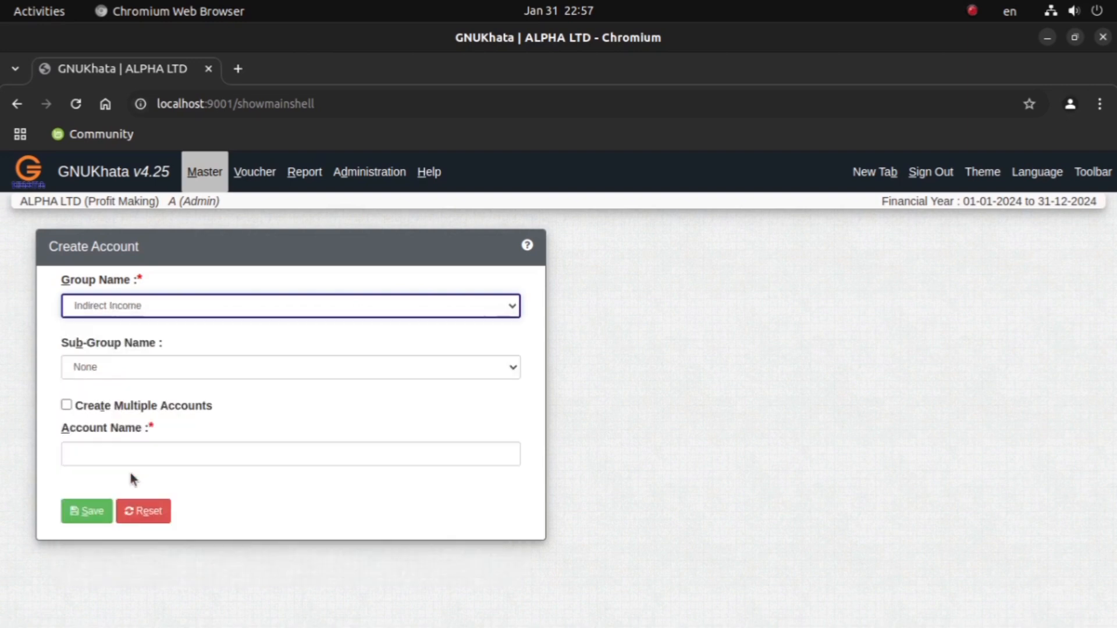
left_click(120, 365)
left_click(119, 367)
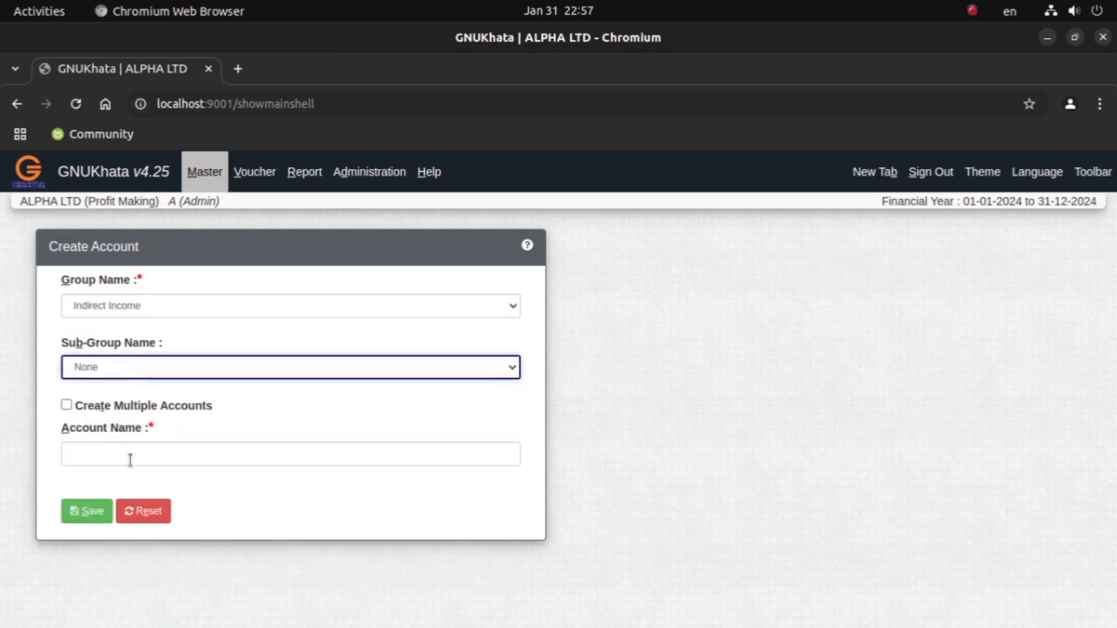
left_click(130, 459)
type("C")
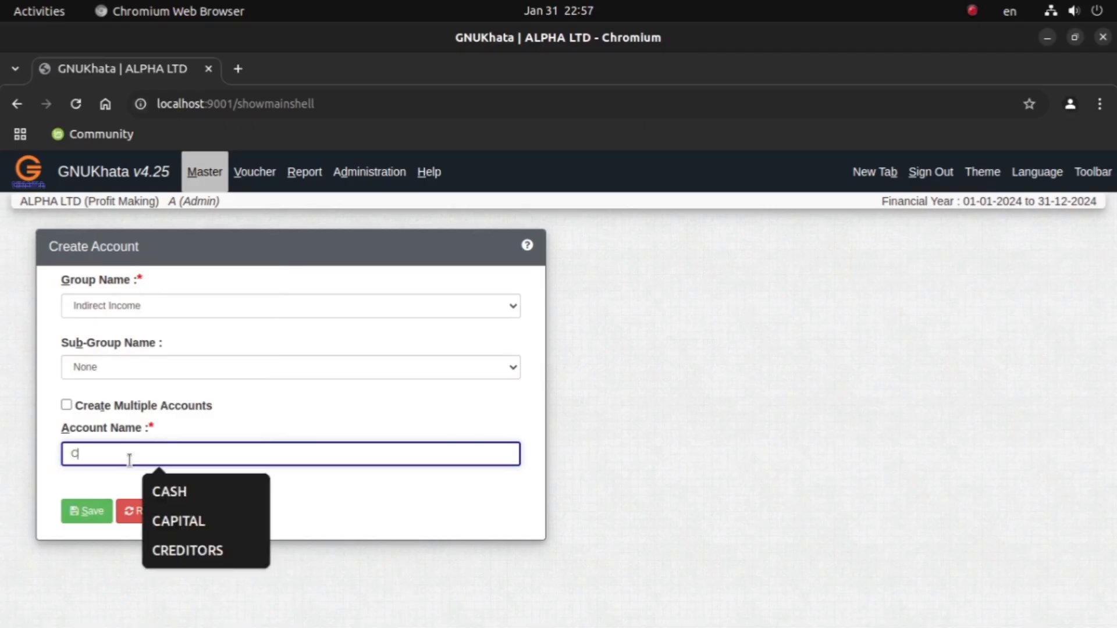
type("OMMISSION")
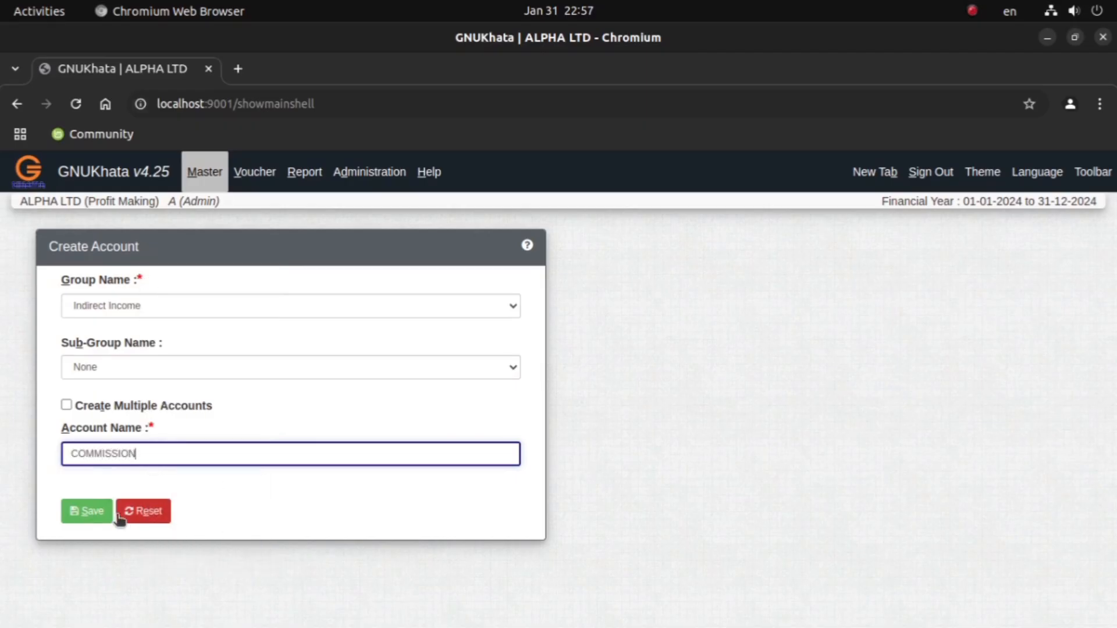
left_click(87, 512)
Step: Switch to the Document Viewer PDF and highlight the January 1 transaction about starting the business with cash
mouse_move(547, 615)
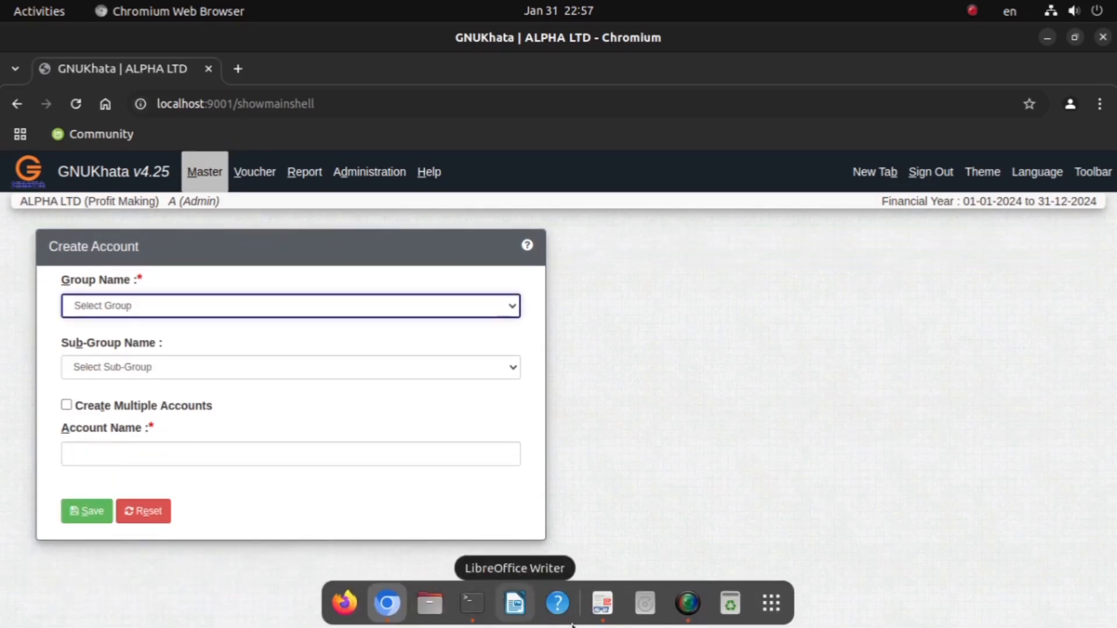
left_click(241, 172)
left_click(596, 529)
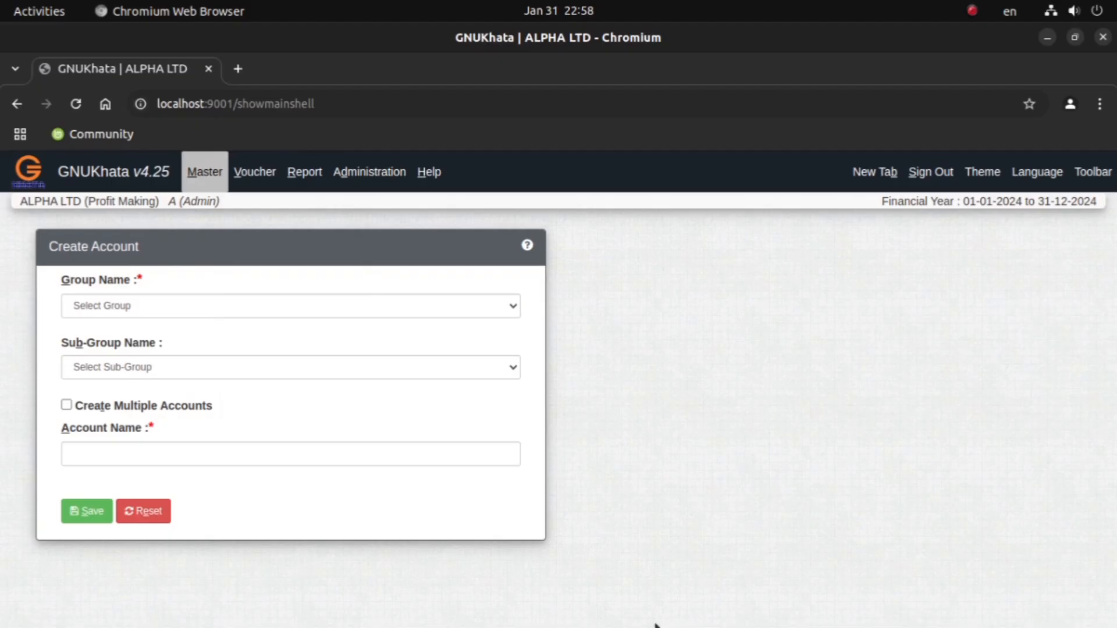
left_click(601, 603)
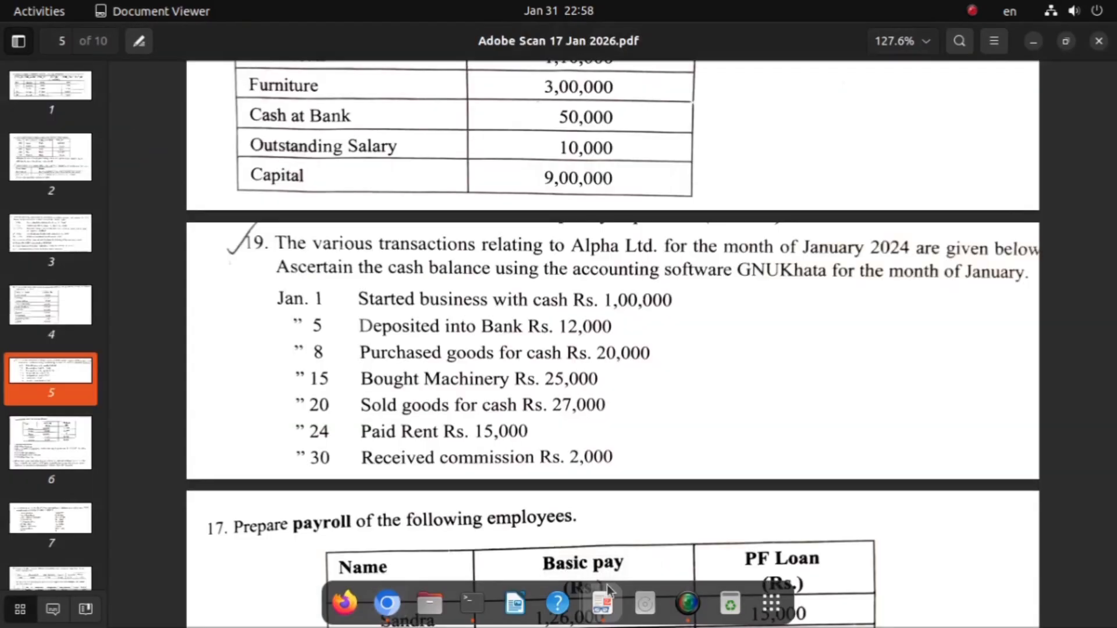
left_click_drag(273, 295, 671, 311)
Step: Return to GNUKhata in Chromium and save a receipt voucher debiting CASH and crediting CAPITAL with 100000
mouse_move(608, 608)
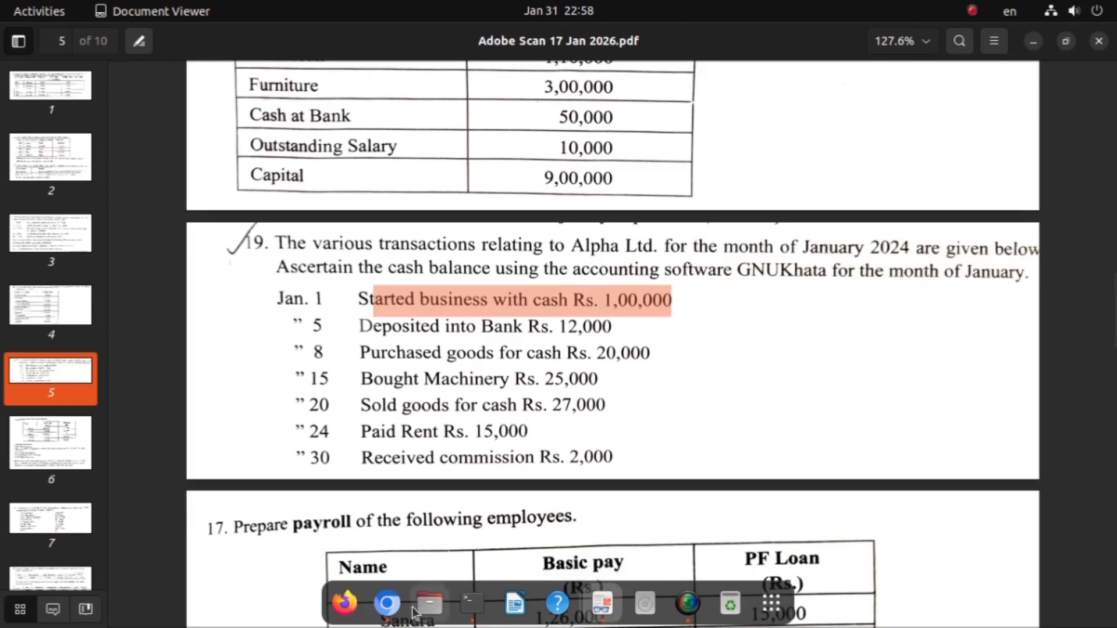
left_click(389, 606)
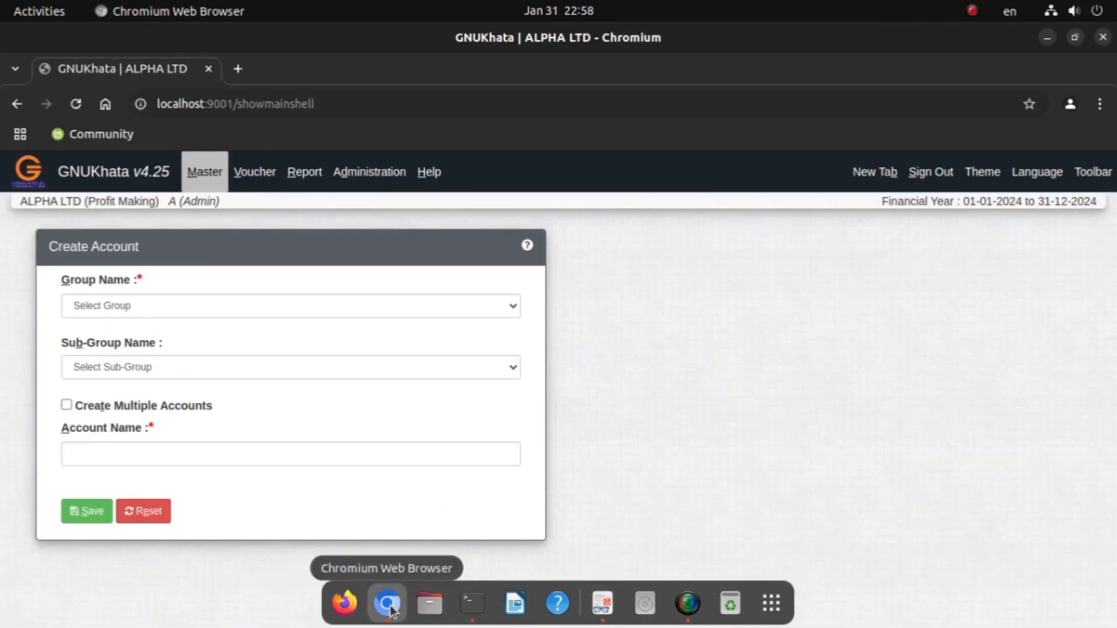
left_click(254, 174)
left_click(260, 210)
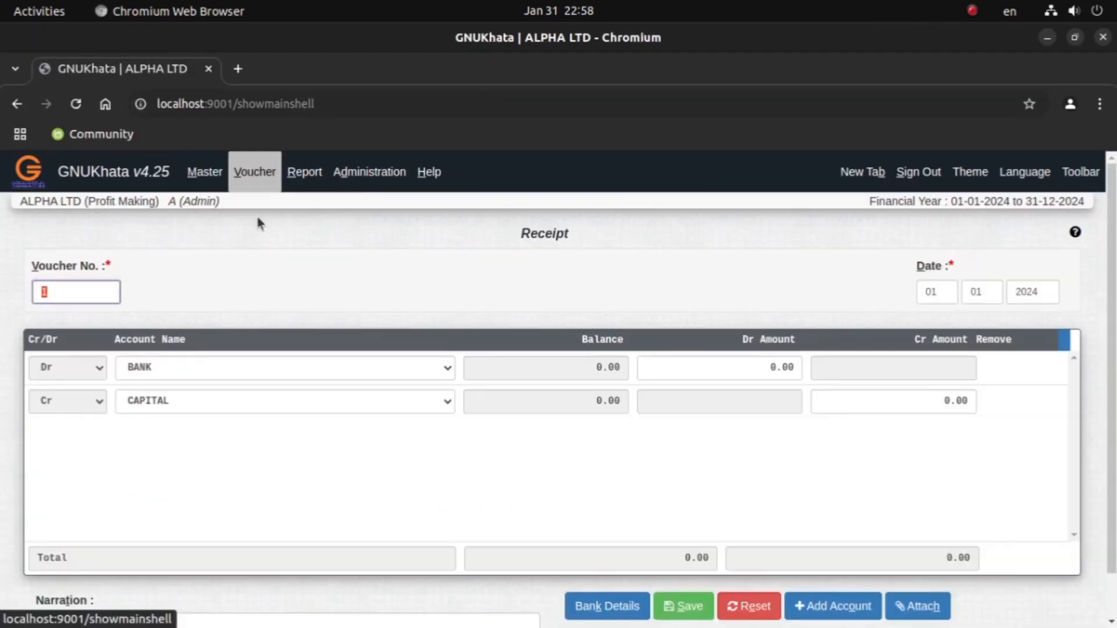
left_click(187, 372)
left_click(152, 409)
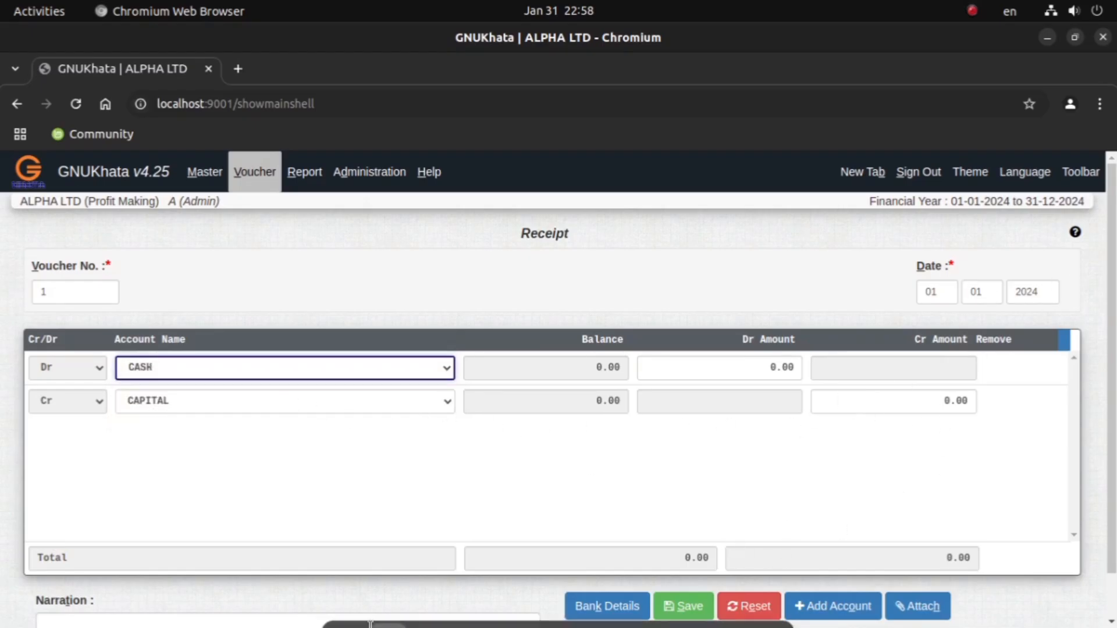
left_click(754, 369)
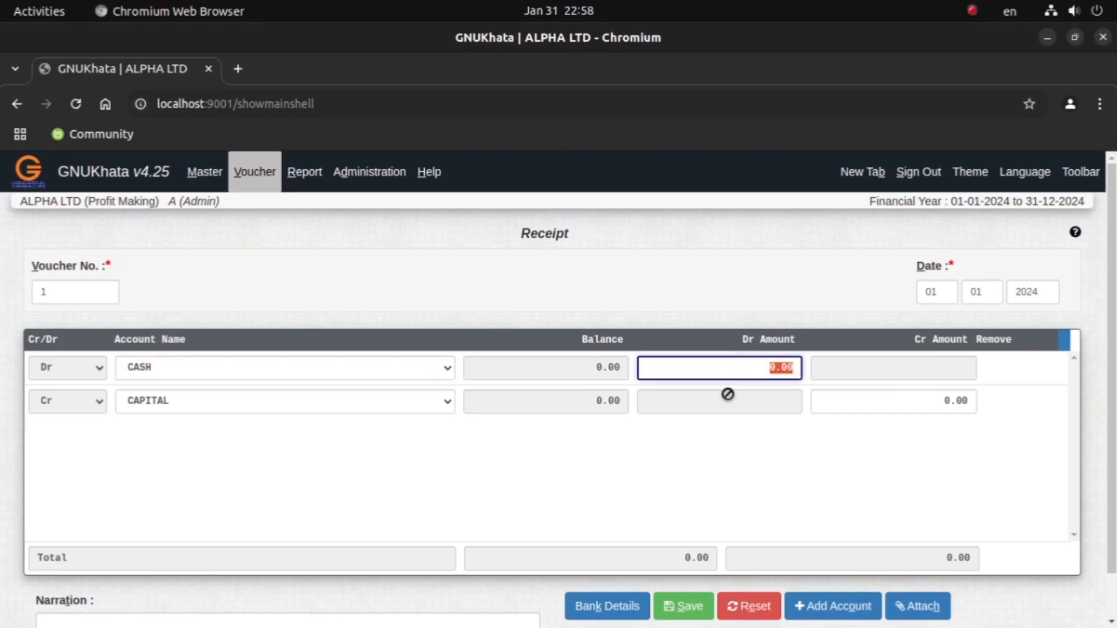
type("100000")
key("Return")
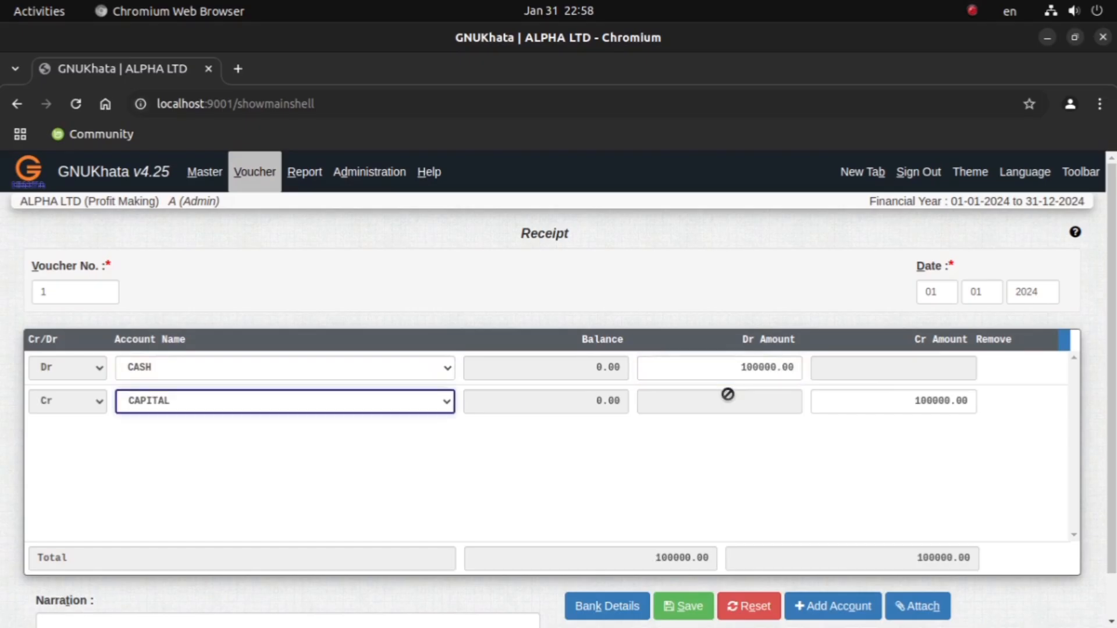
left_click(684, 605)
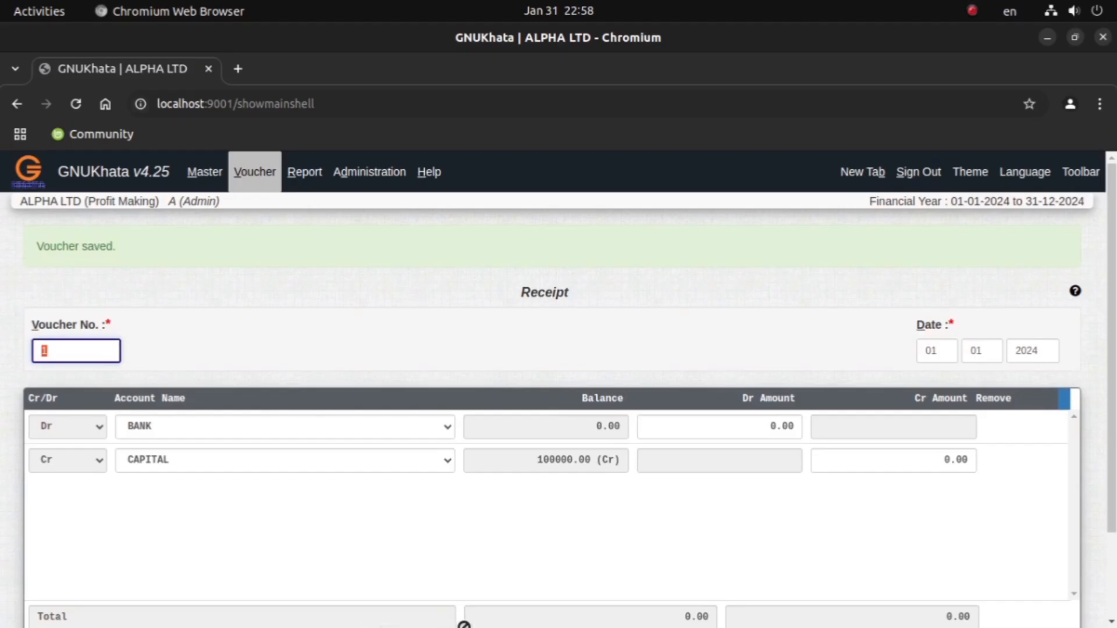
Step: Check the January 5 bank deposit in the Document Viewer PDF and start a GNUKhata contra voucher debiting BANK and crediting CASH
left_click(601, 603)
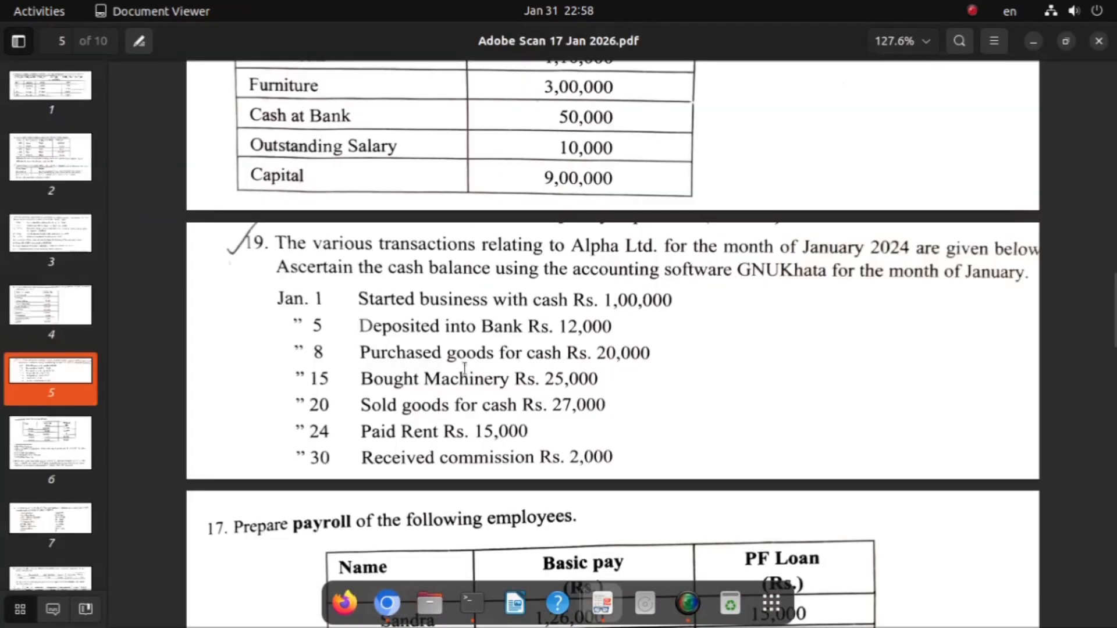
left_click_drag(360, 325, 611, 324)
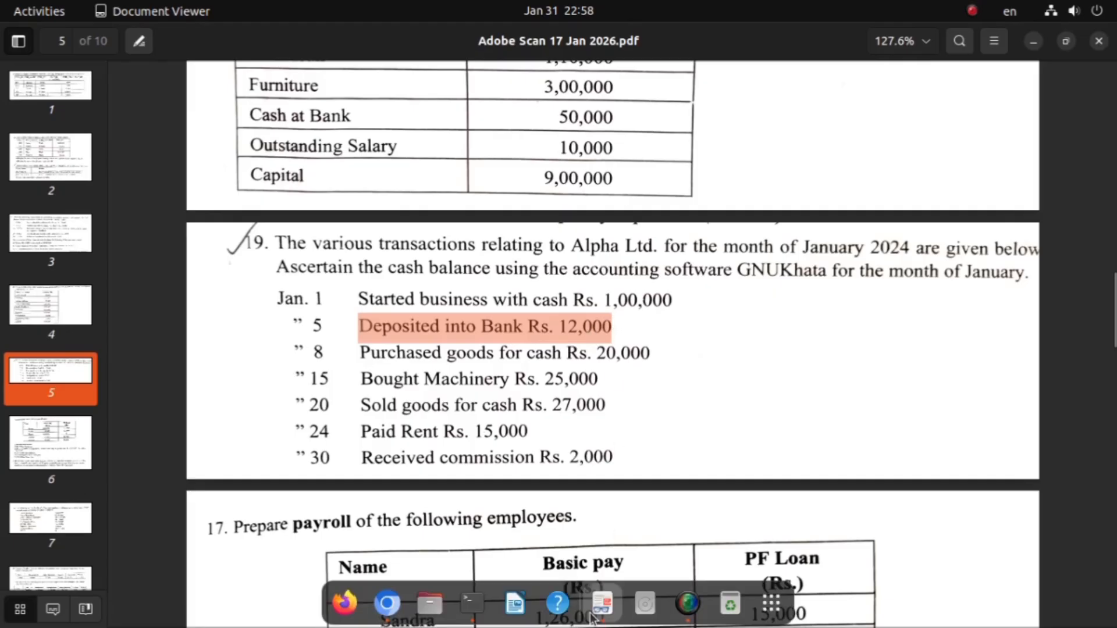
left_click(385, 606)
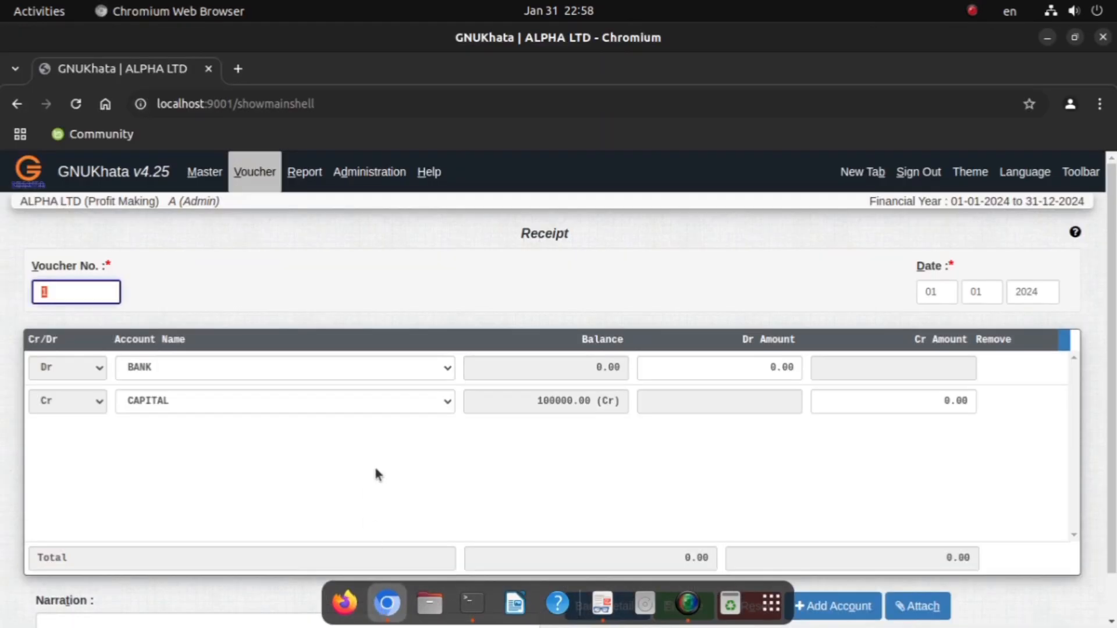
left_click(251, 174)
left_click(272, 295)
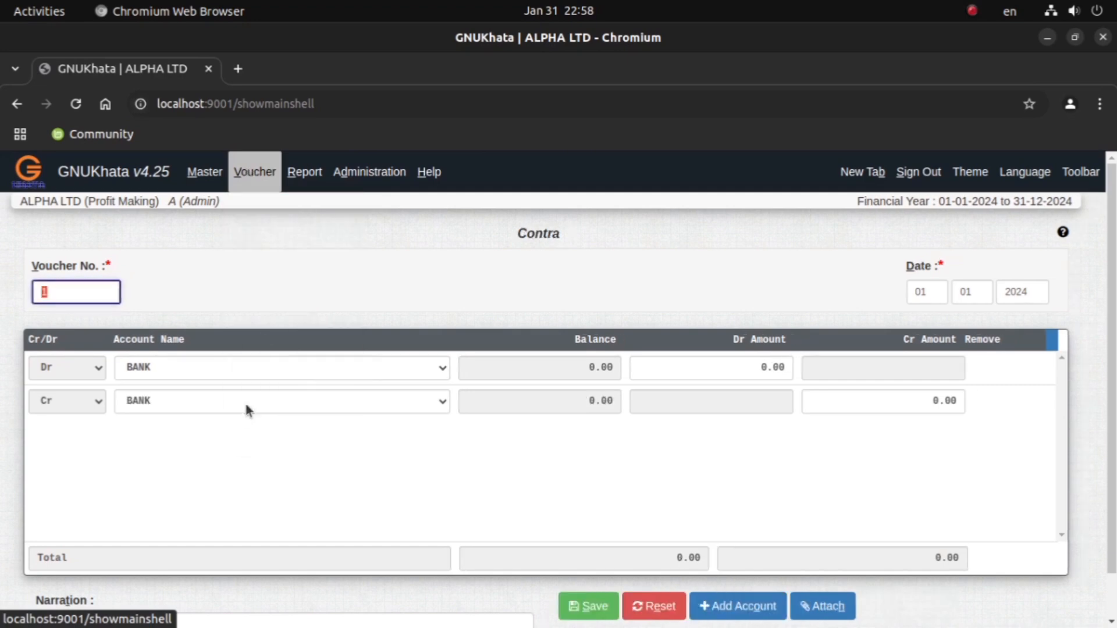
left_click(180, 368)
left_click(165, 400)
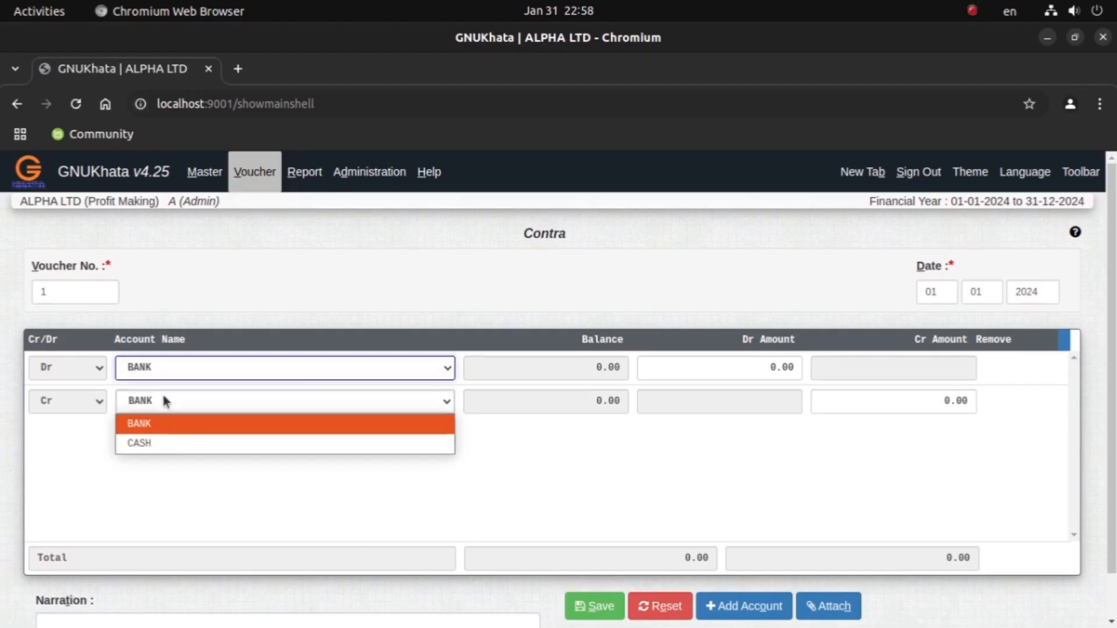
left_click(154, 444)
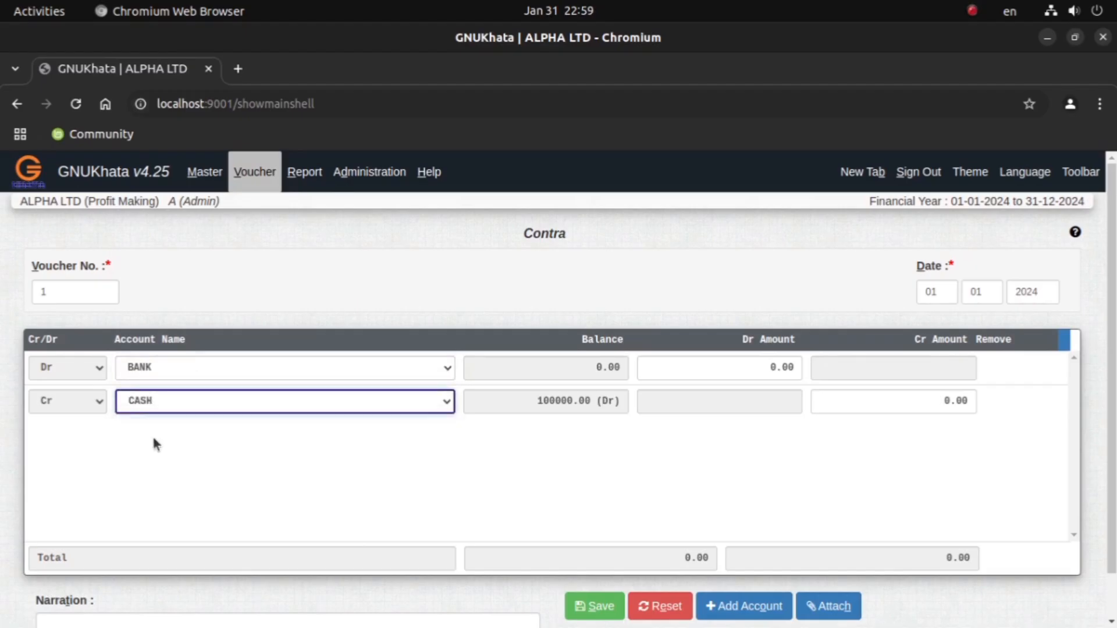
Step: Set the contra voucher's debit amount to 12000 and its day to 05, and save the voucher
left_click(797, 367)
type("12")
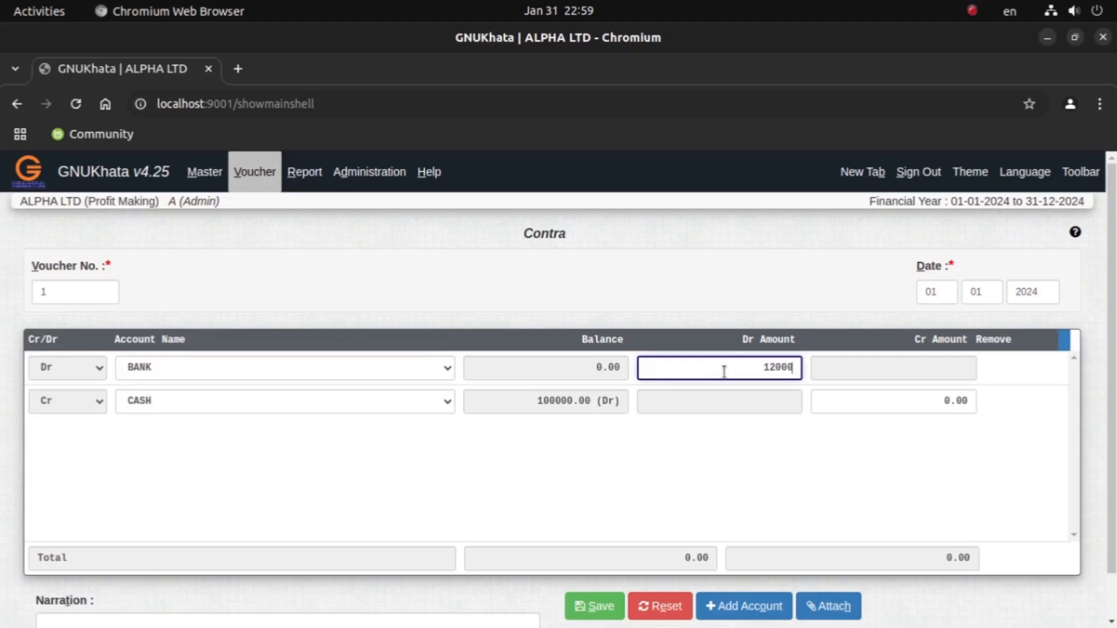
type("000")
key("Return")
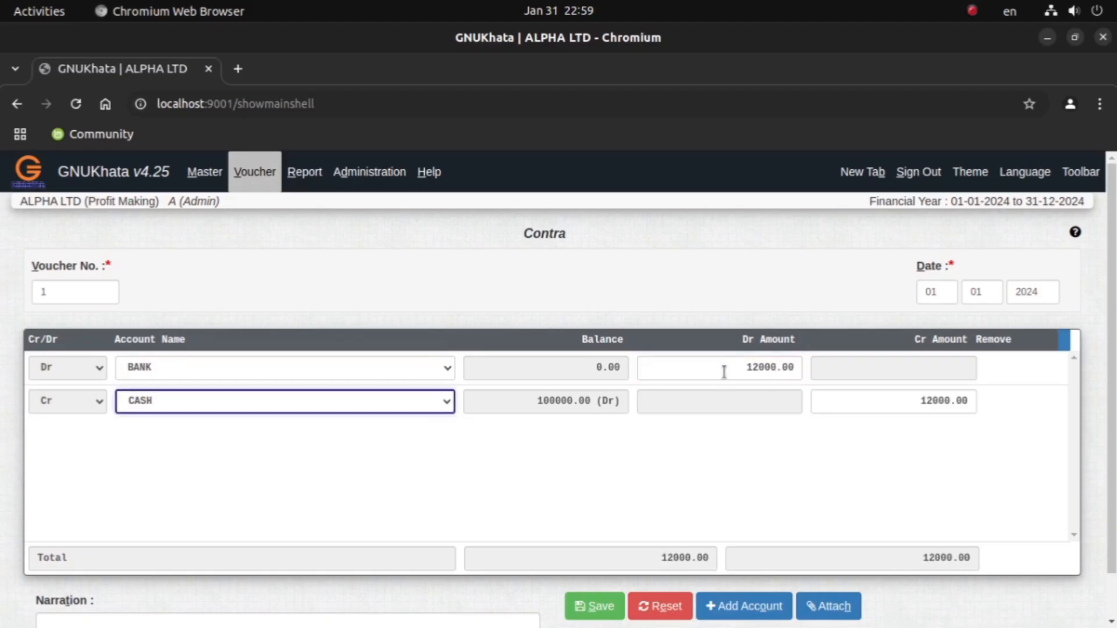
left_click(937, 291)
type("05")
key("Return")
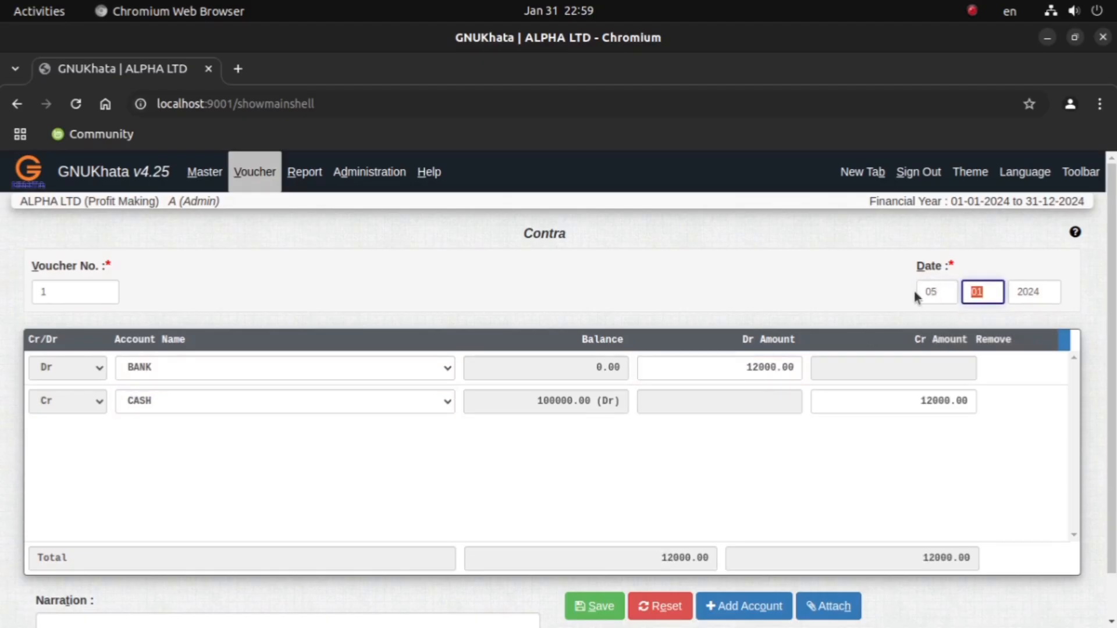
left_click(592, 606)
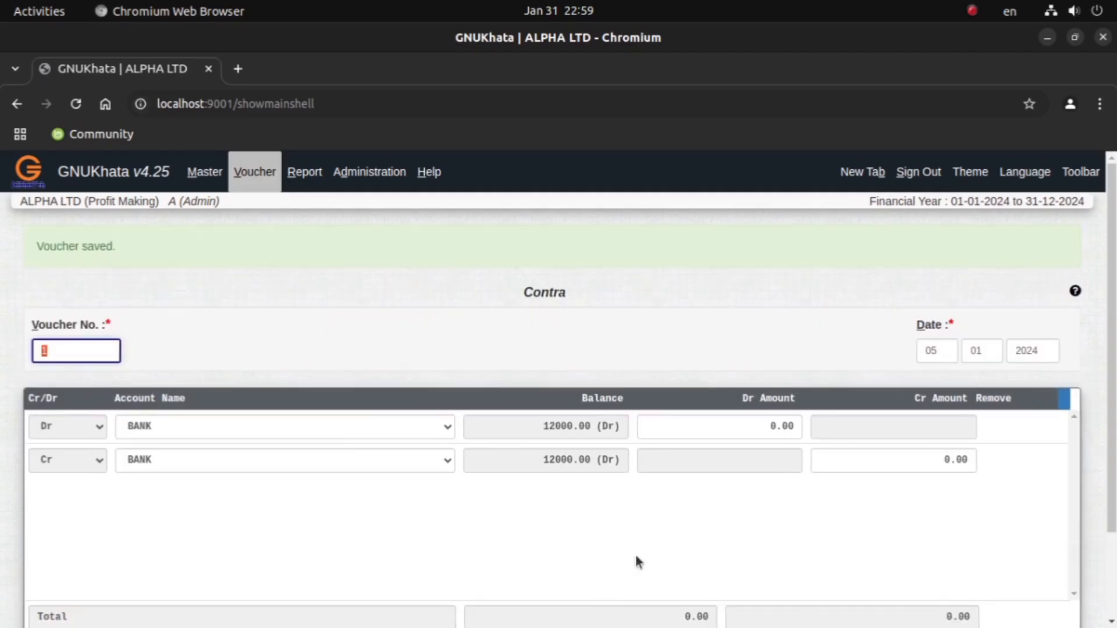
Step: Check the January 8 cash purchase in the Document Viewer PDF and open a new purchase voucher in GNUKhata
mouse_move(505, 605)
left_click(602, 603)
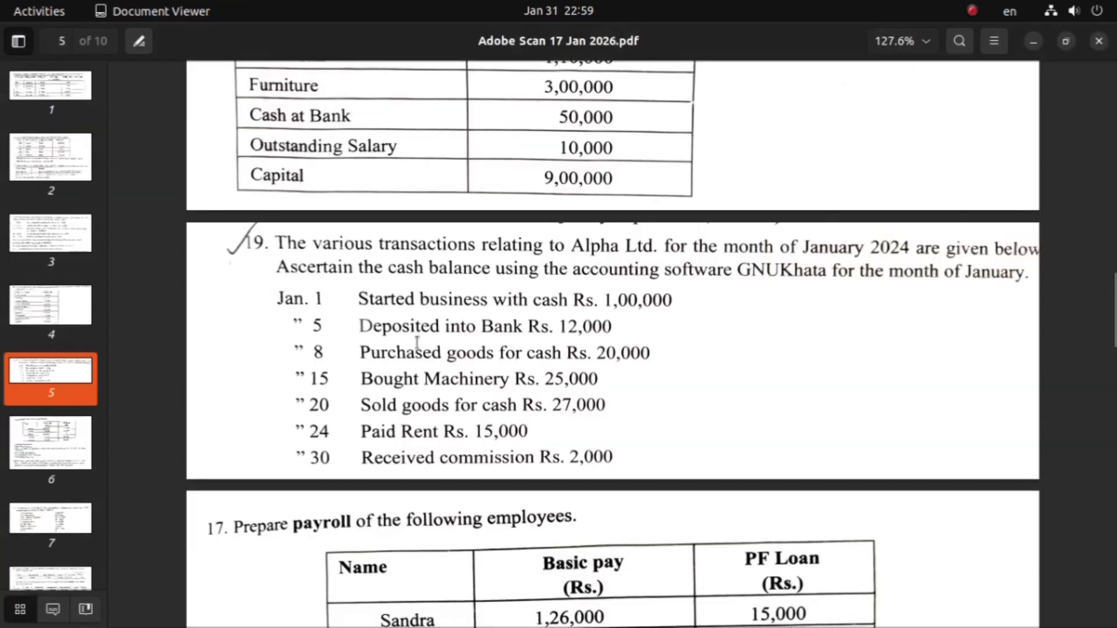
left_click_drag(360, 353, 651, 360)
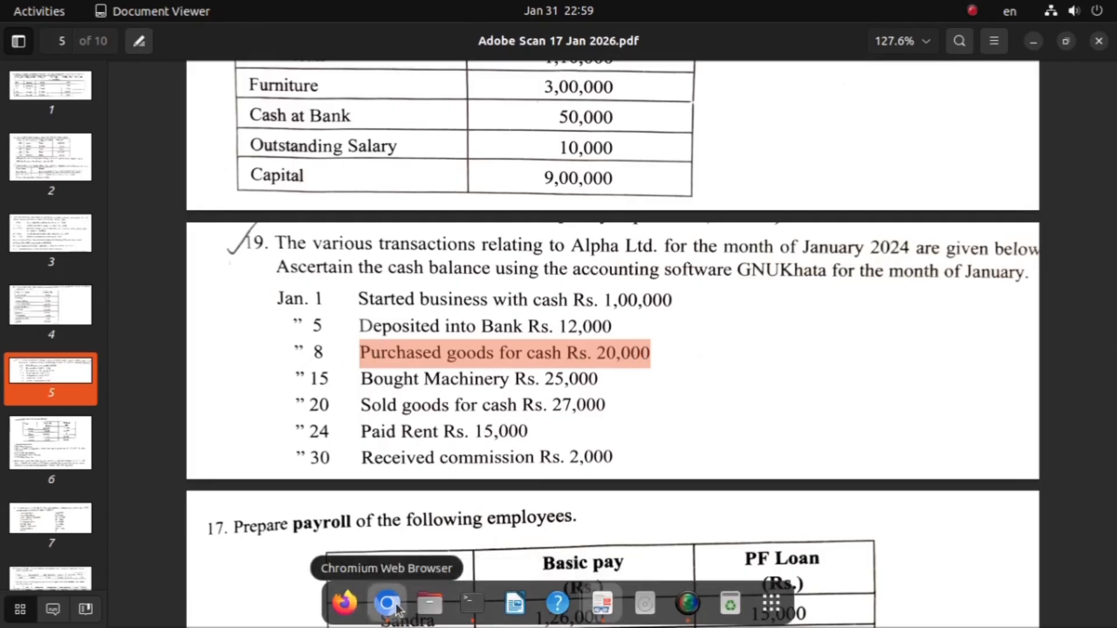
left_click(387, 603)
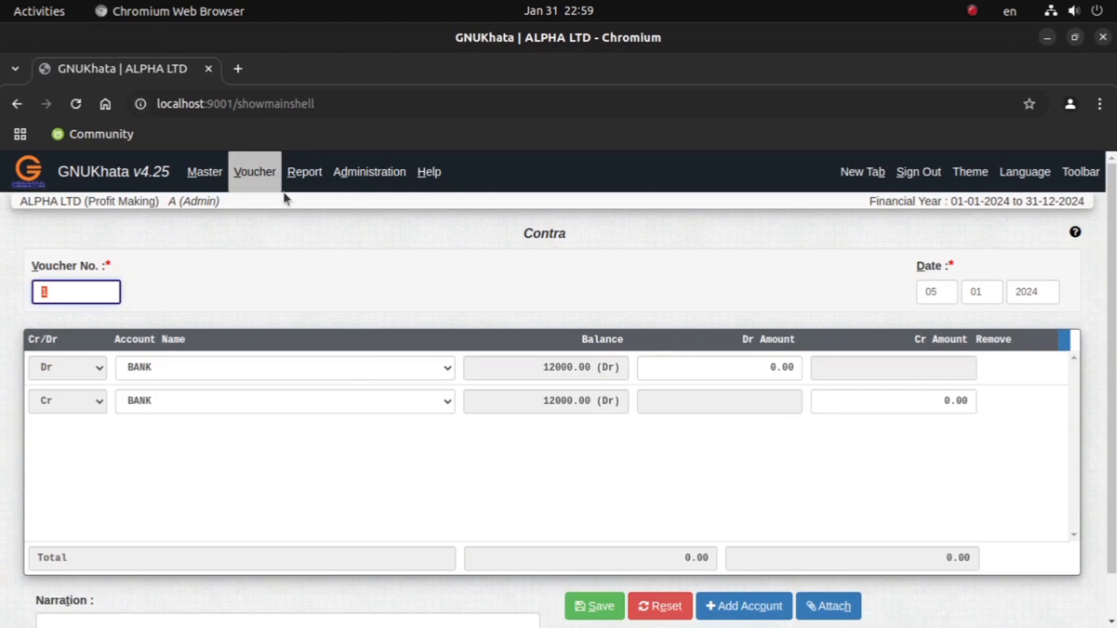
left_click(268, 181)
left_click(288, 275)
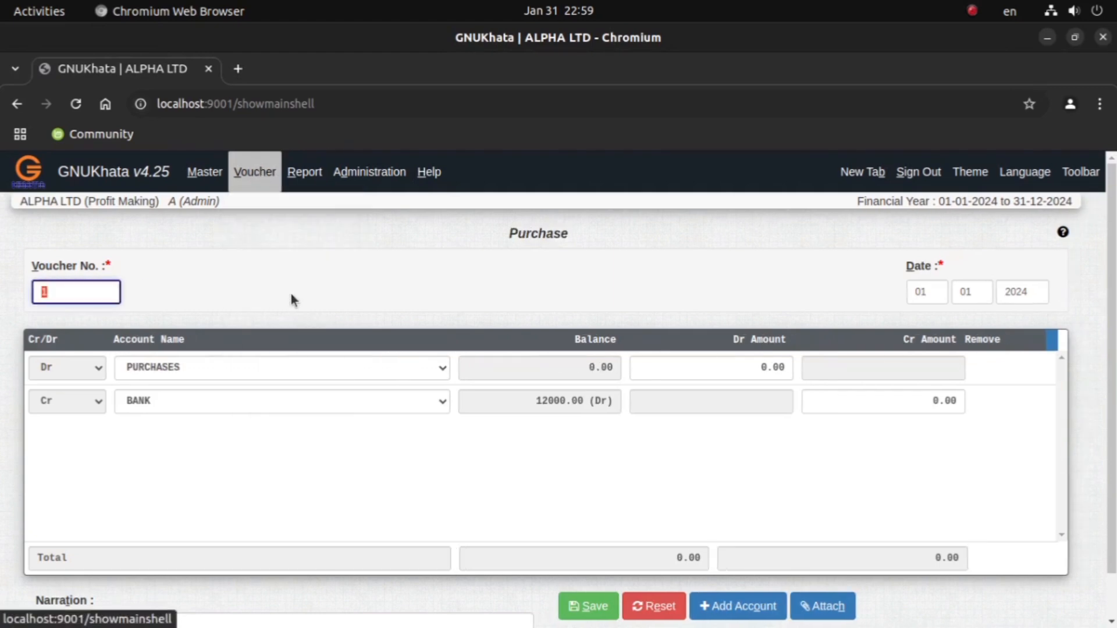
Step: Set the purchase voucher's day to 08 and its credit account to CASH
left_click(937, 292)
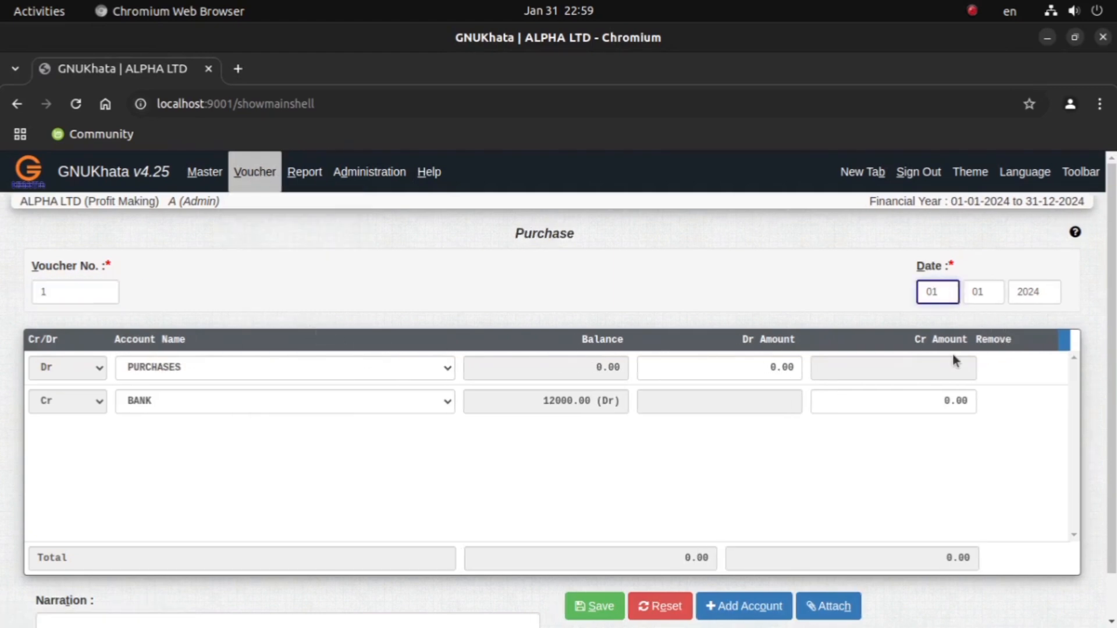
type("08")
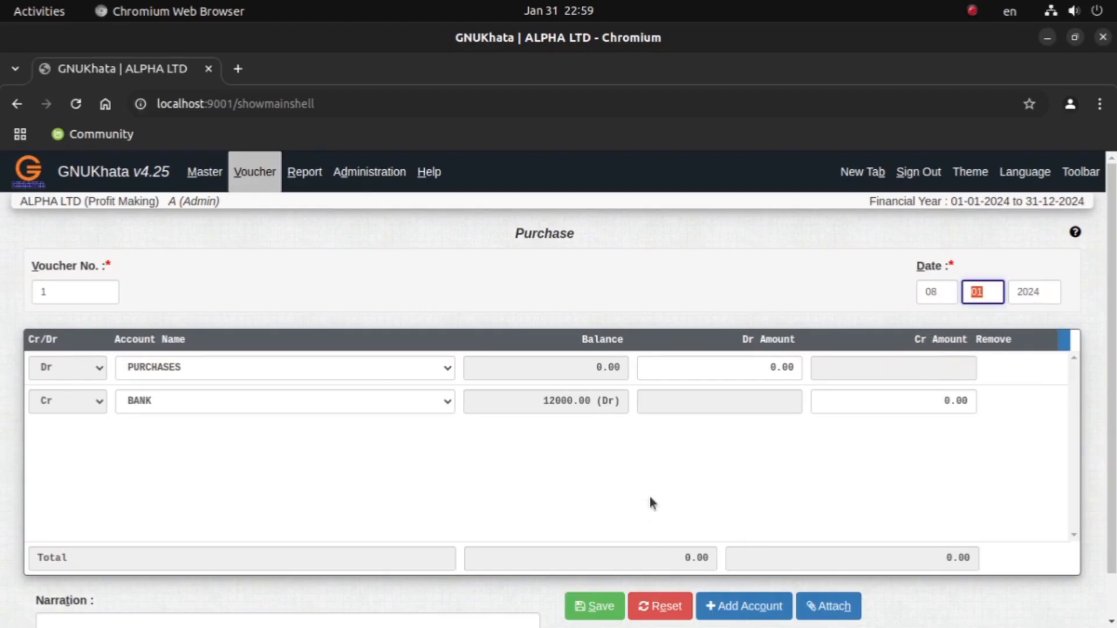
left_click(163, 403)
left_click(144, 443)
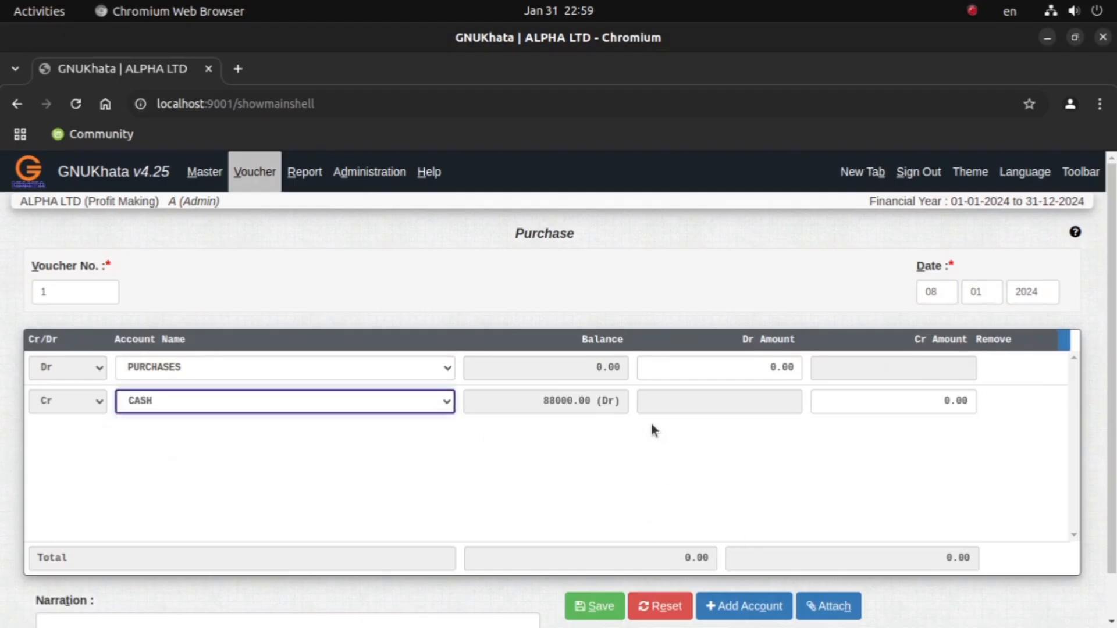
Step: Set the PURCHASES debit amount to 20000 and save the purchase voucher
left_click(798, 366)
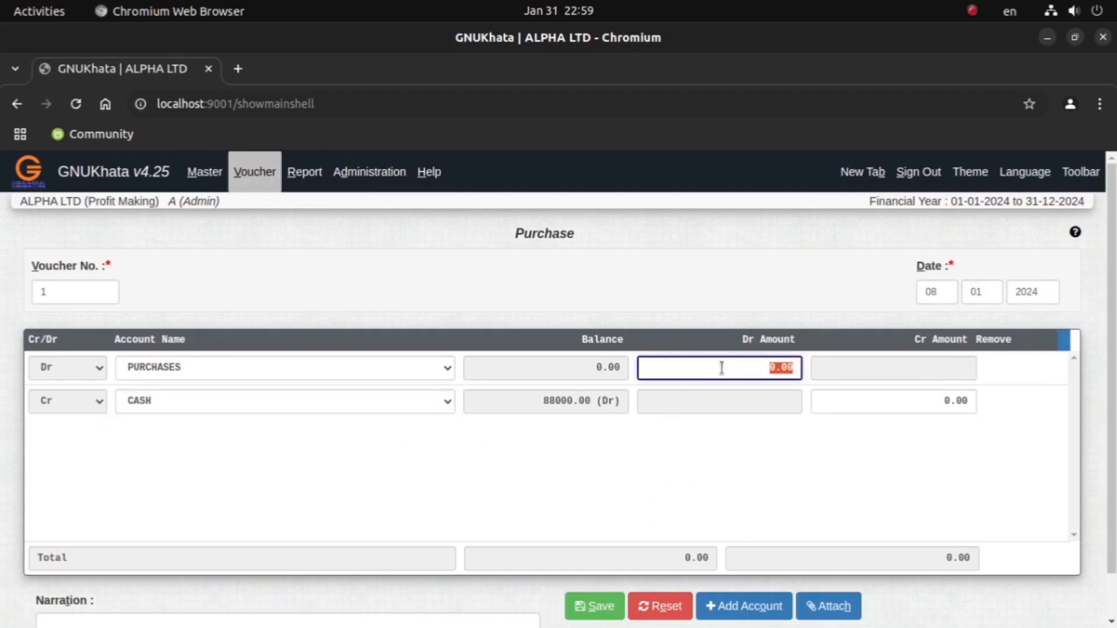
type("20000")
key("XF86AudioRaiseVolume")
key("Return")
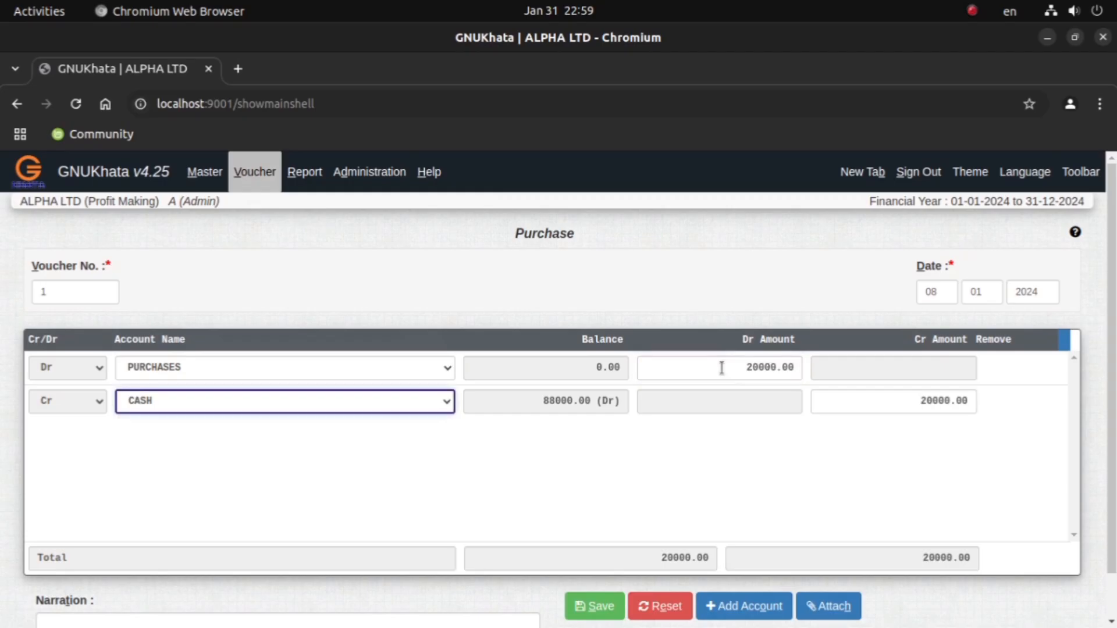
left_click(612, 617)
Step: Check the January 15 machinery purchase in the Document Viewer PDF and open a new payment voucher in GNUKhata in Chromium
mouse_move(559, 611)
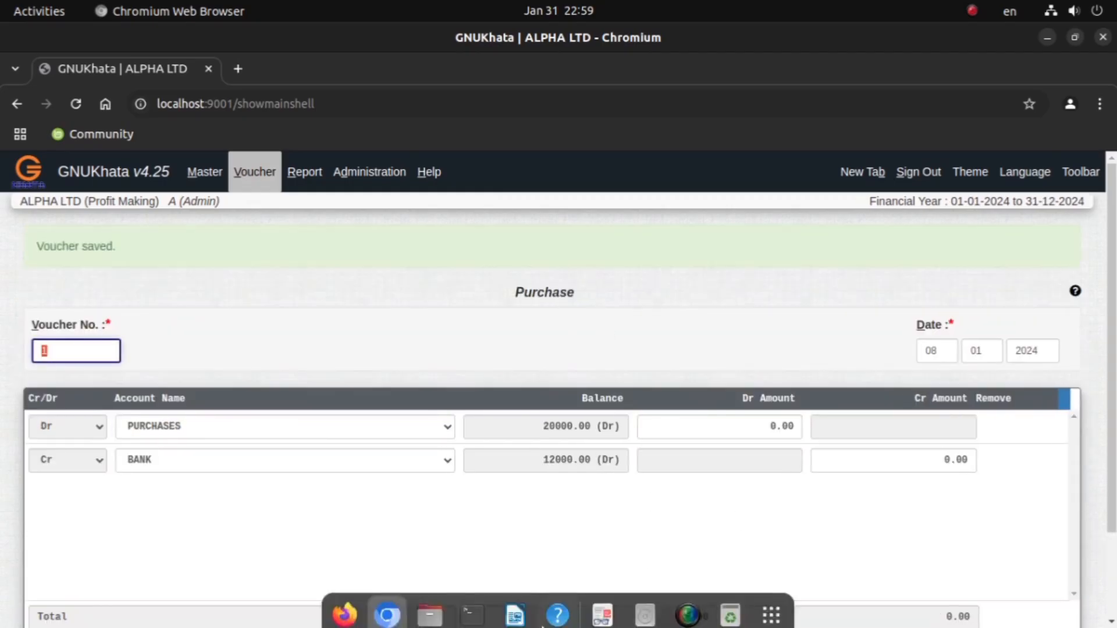
left_click(600, 616)
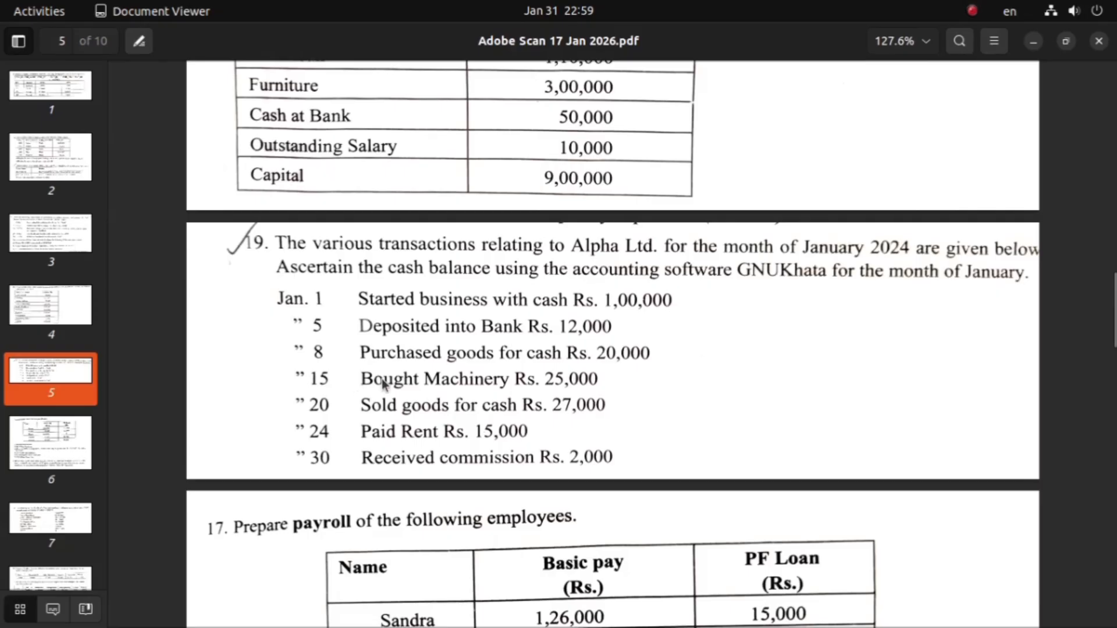
left_click_drag(360, 381, 527, 391)
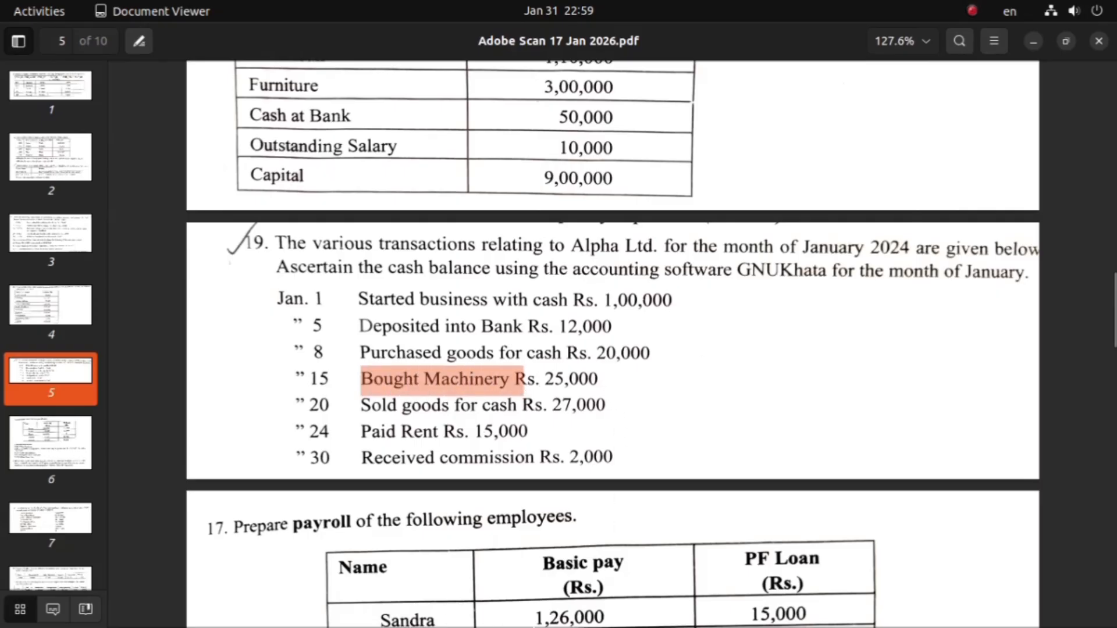
mouse_move(558, 626)
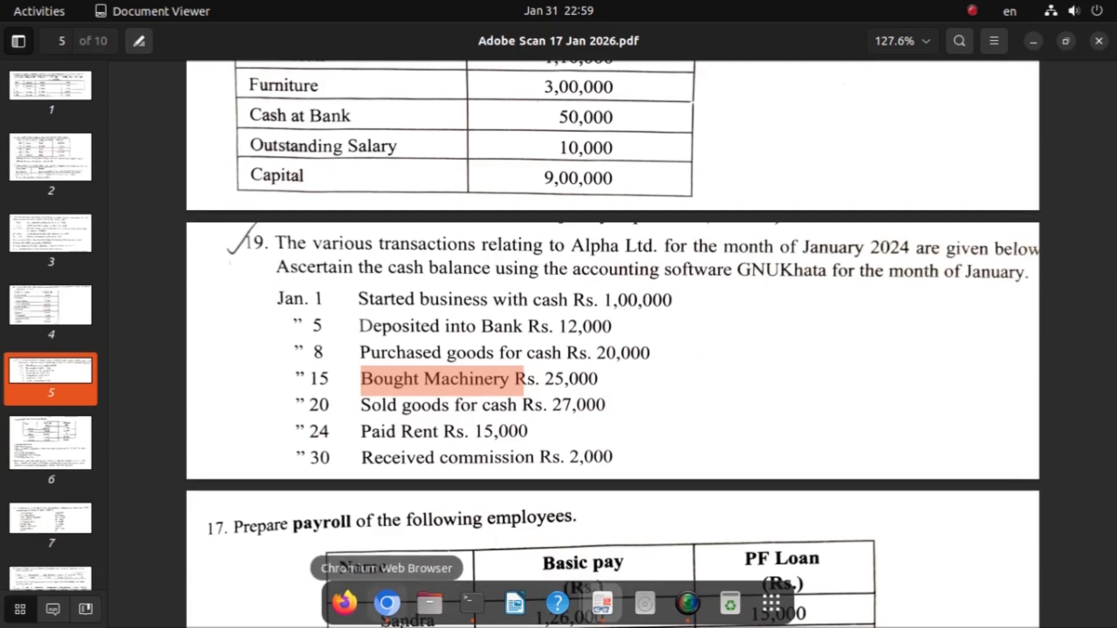
left_click(388, 608)
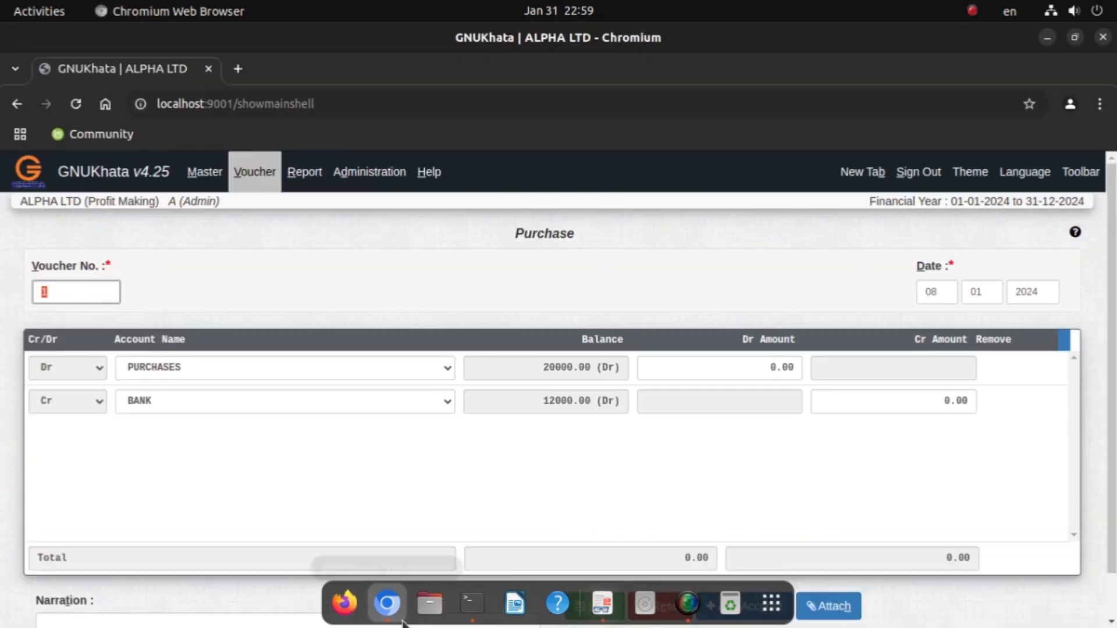
left_click(237, 185)
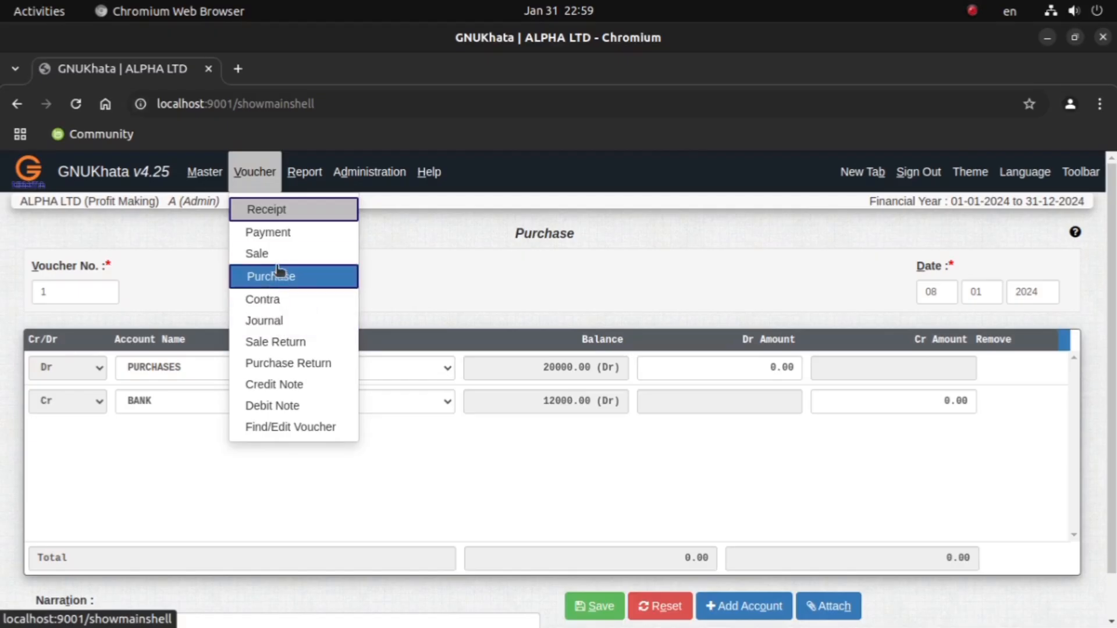
left_click(274, 233)
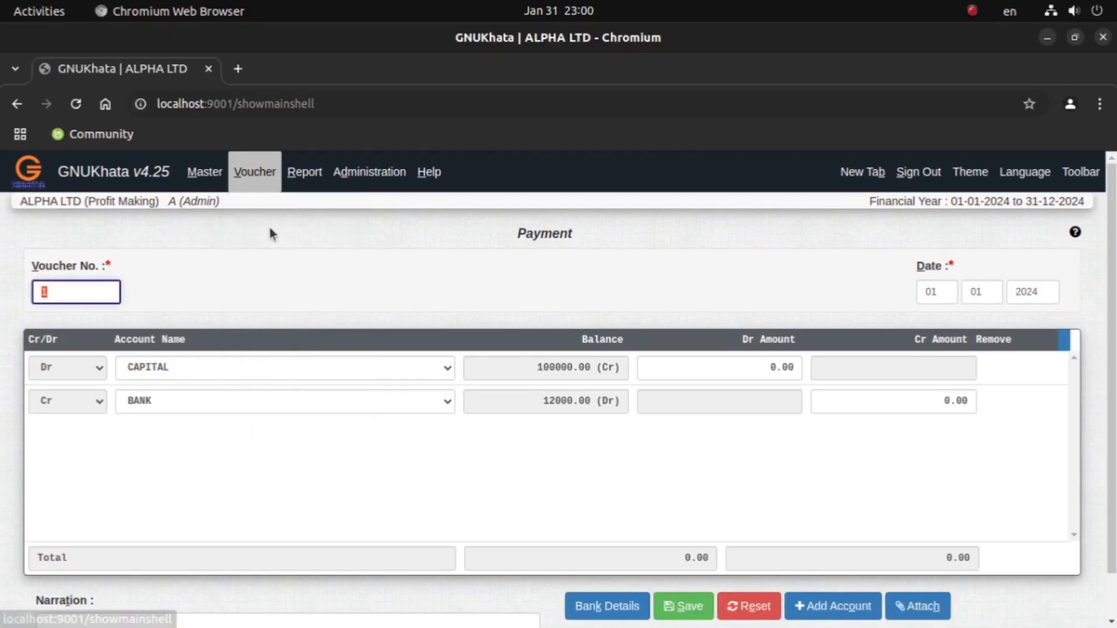
Step: Fill in the payment voucher by debiting MACHINERY and crediting CASH with 25000
left_click(188, 367)
left_click(170, 429)
left_click(173, 400)
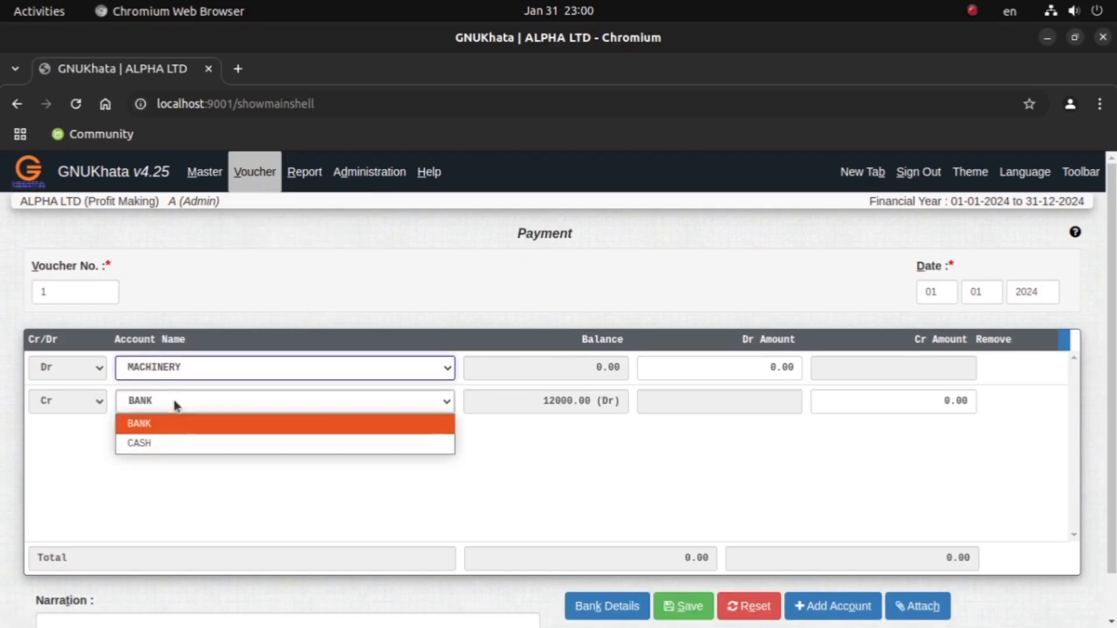
left_click(159, 443)
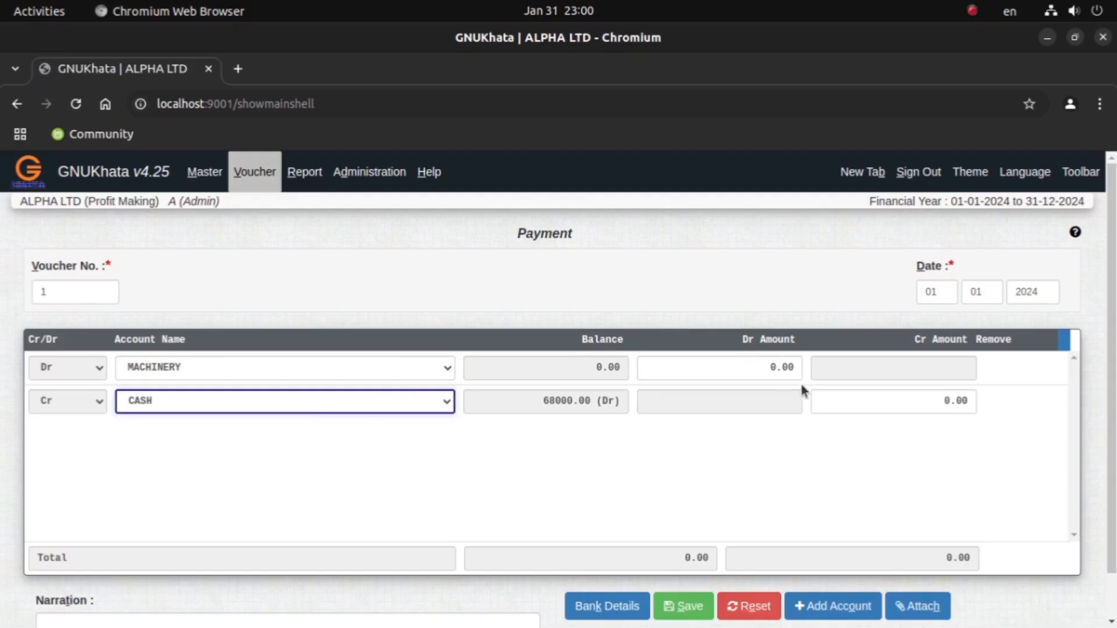
left_click(799, 364)
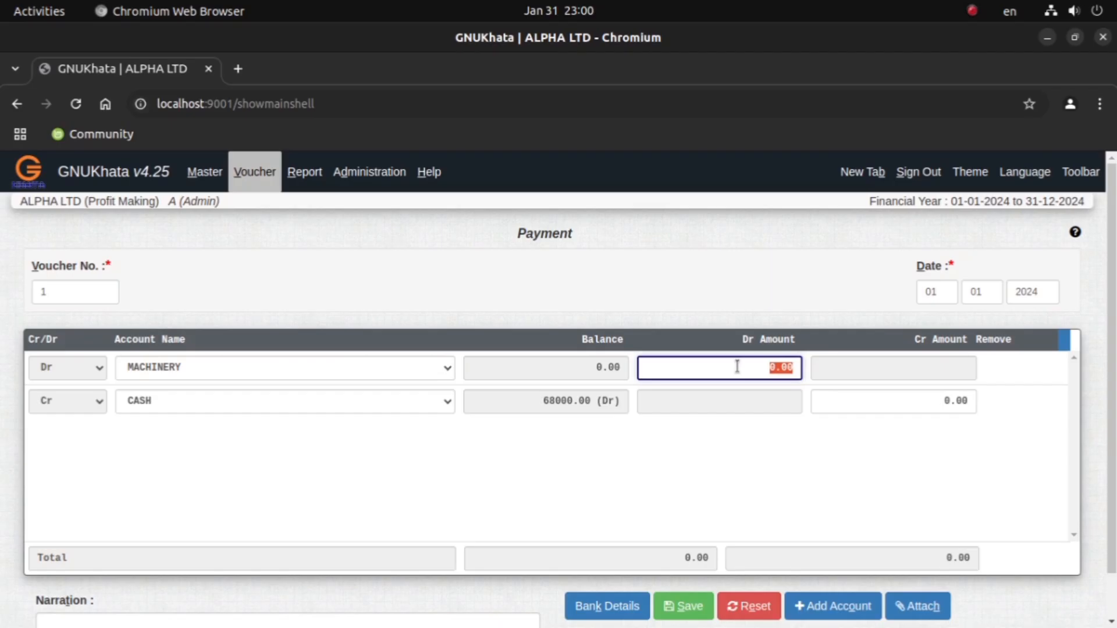
type("25000")
key("Return")
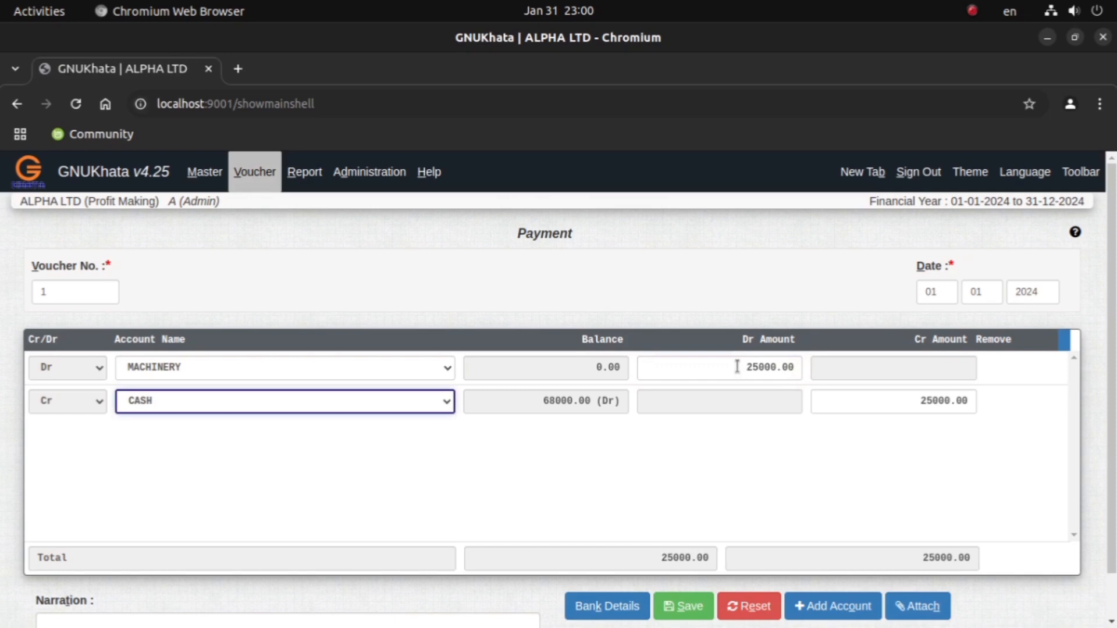
Step: Set the payment voucher's day to 15 and save the voucher
left_click(945, 292)
key("BackSpace")
key("BackSpace")
type("1")
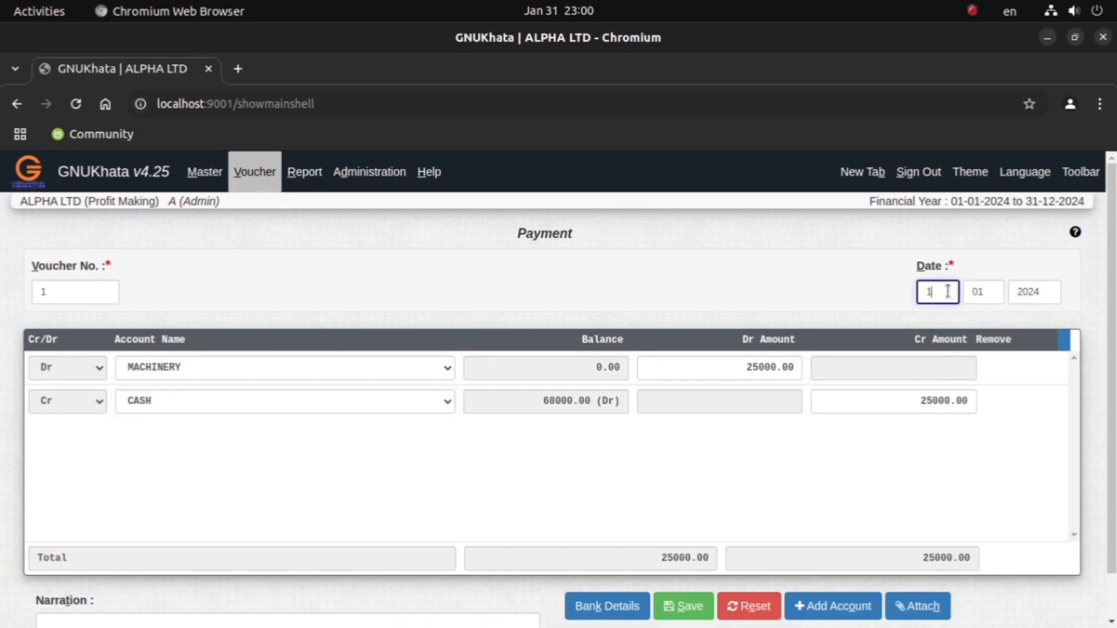
type("5")
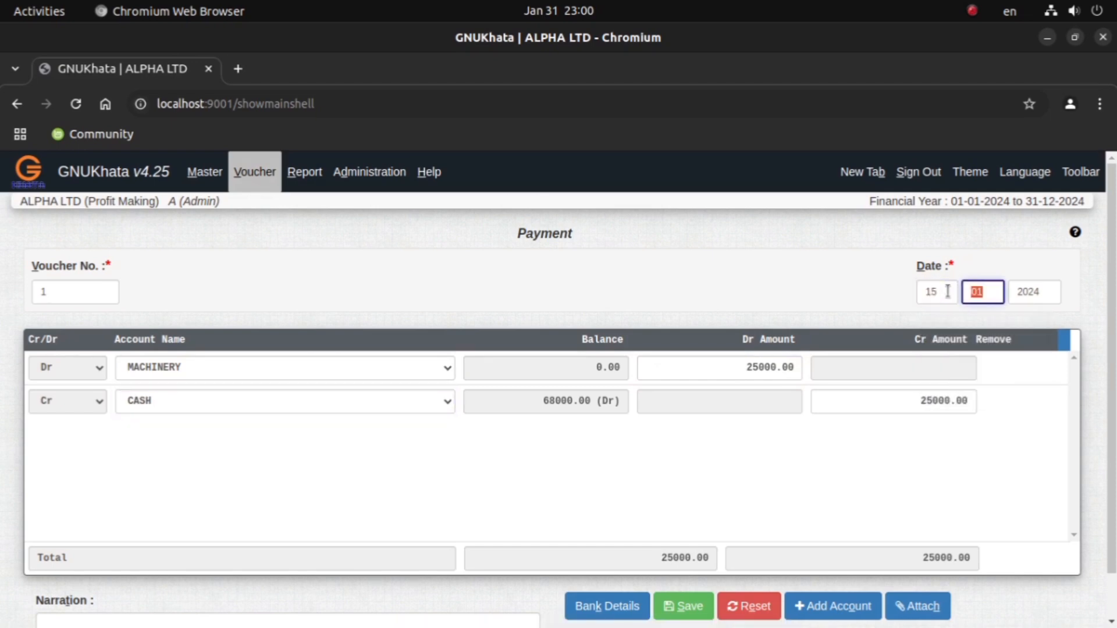
left_click(676, 623)
left_click(698, 611)
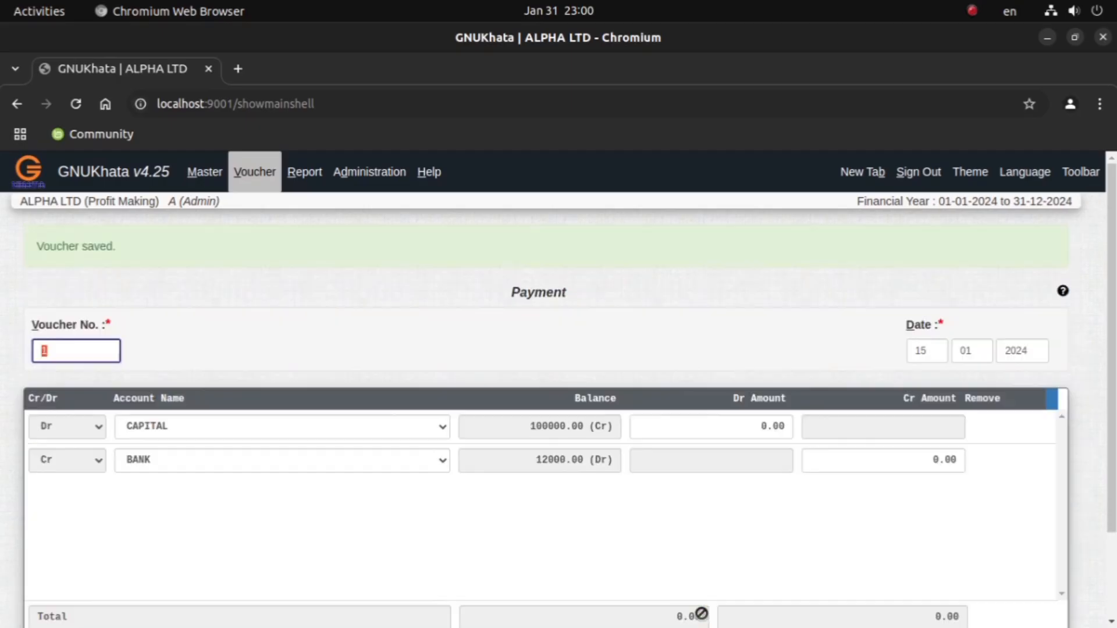
Step: Check the January 20 cash sale in the Document Viewer PDF and open a new sales voucher in GNUKhata in Chromium
left_click(602, 603)
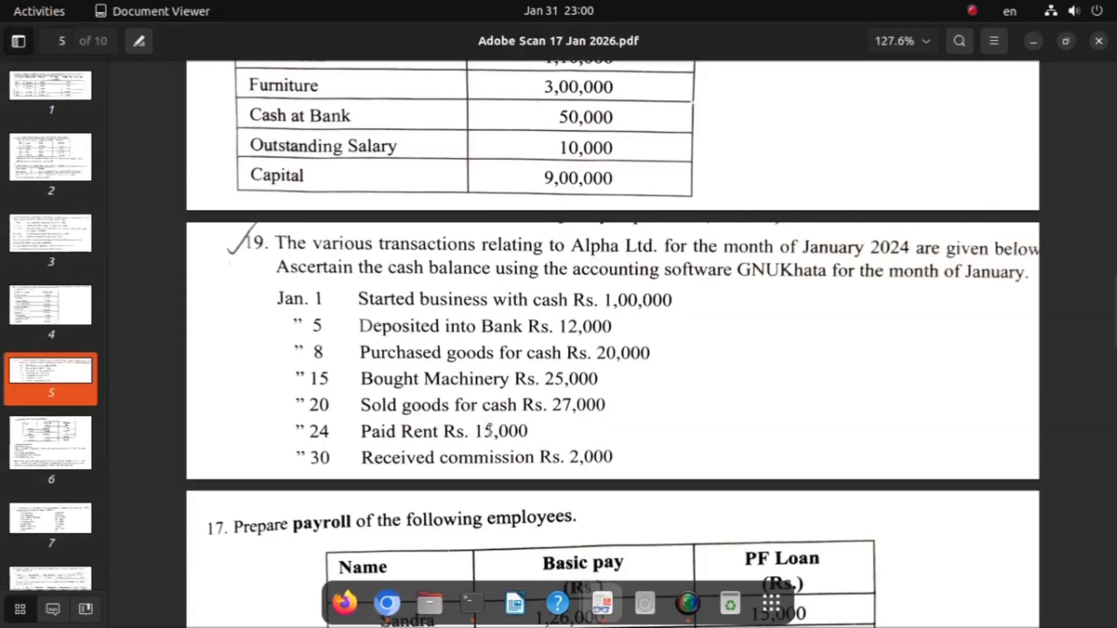
left_click_drag(369, 406, 621, 408)
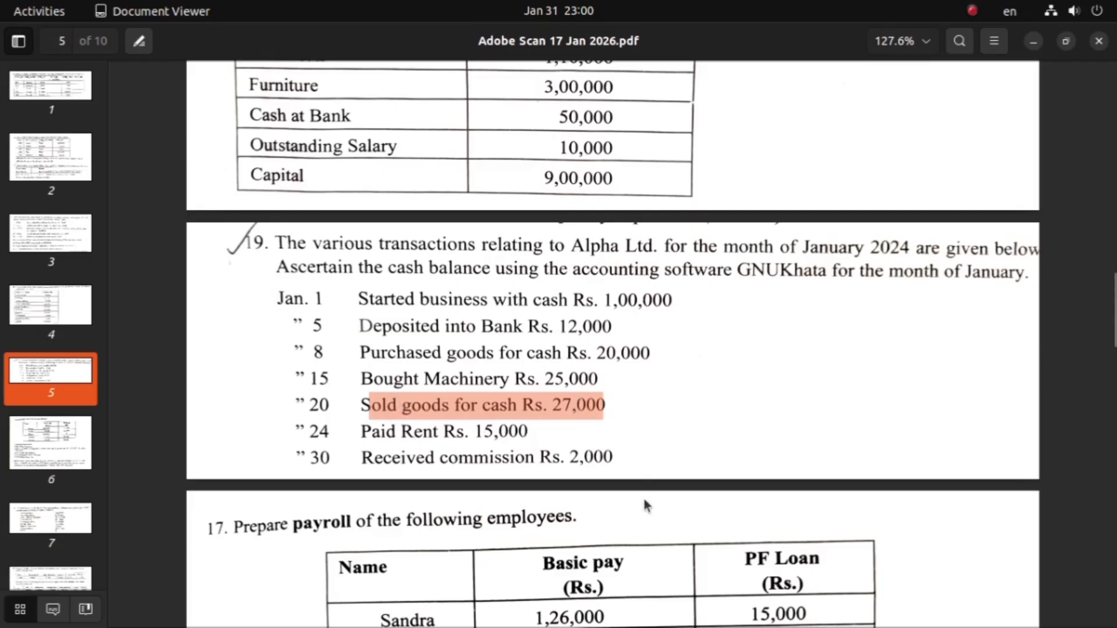
mouse_move(603, 626)
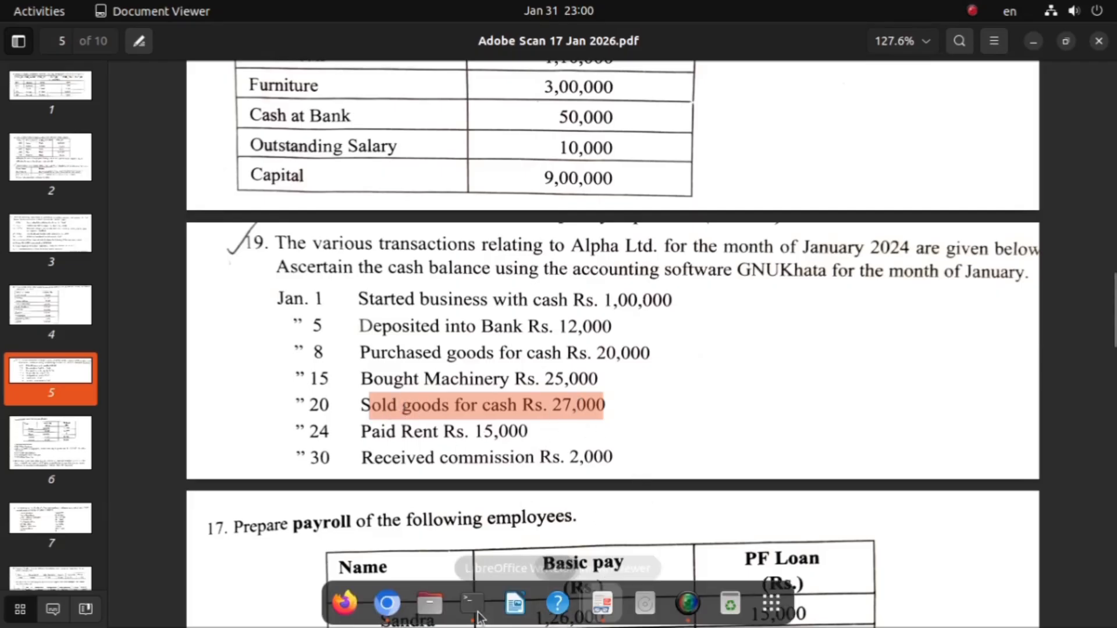
left_click(379, 605)
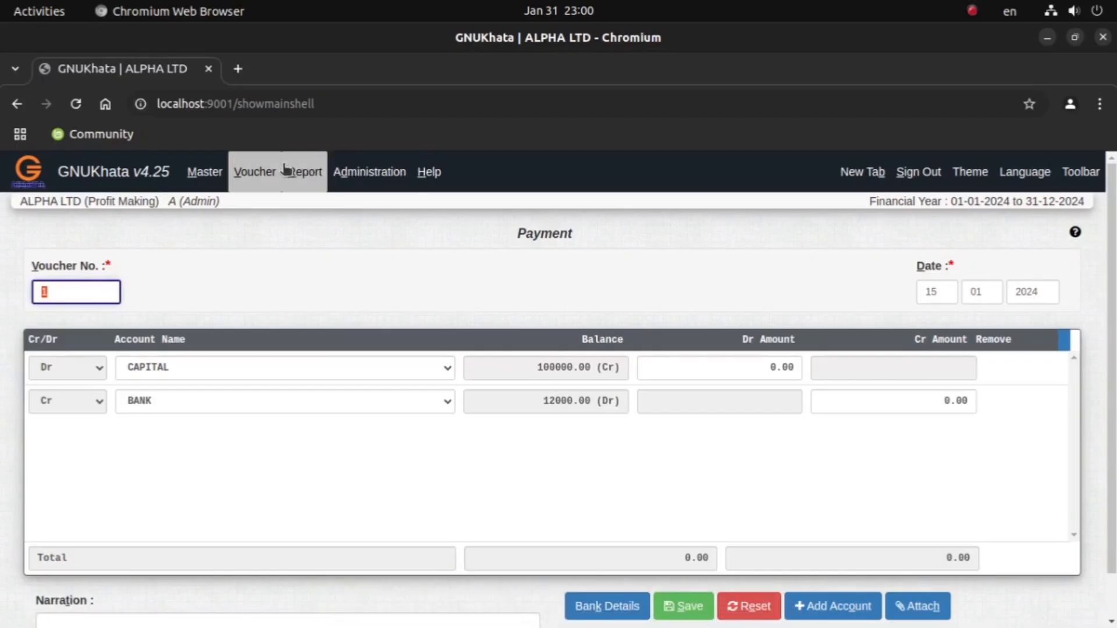
left_click(254, 172)
left_click(257, 253)
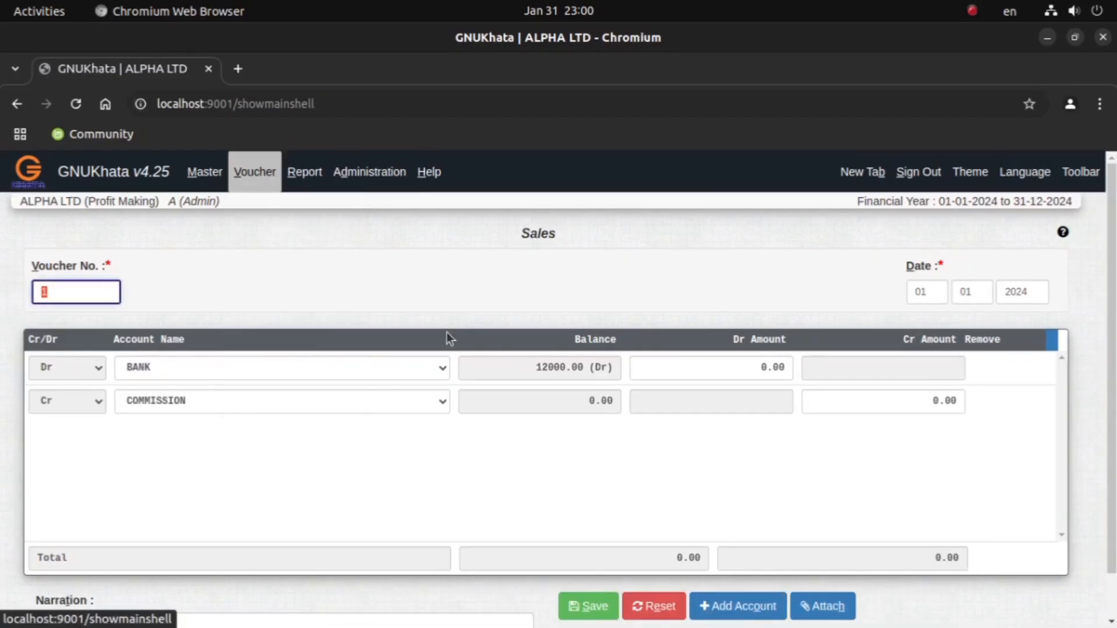
Step: Debit CASH and credit SALES in the sales voucher, and set its day to 20
left_click(304, 375)
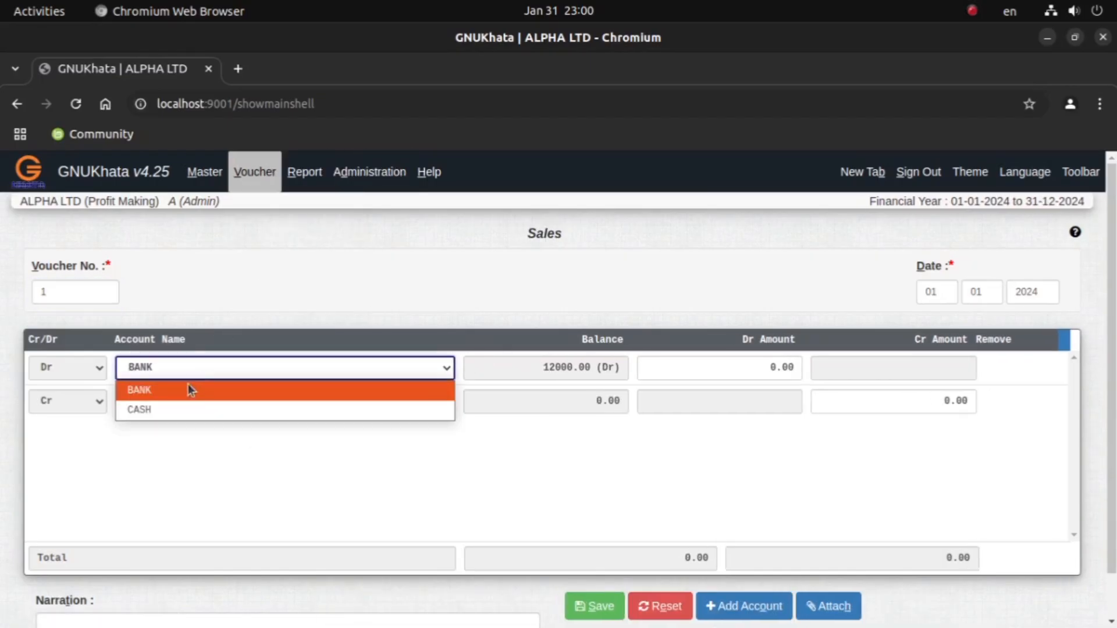
left_click(165, 413)
left_click(163, 405)
left_click(166, 443)
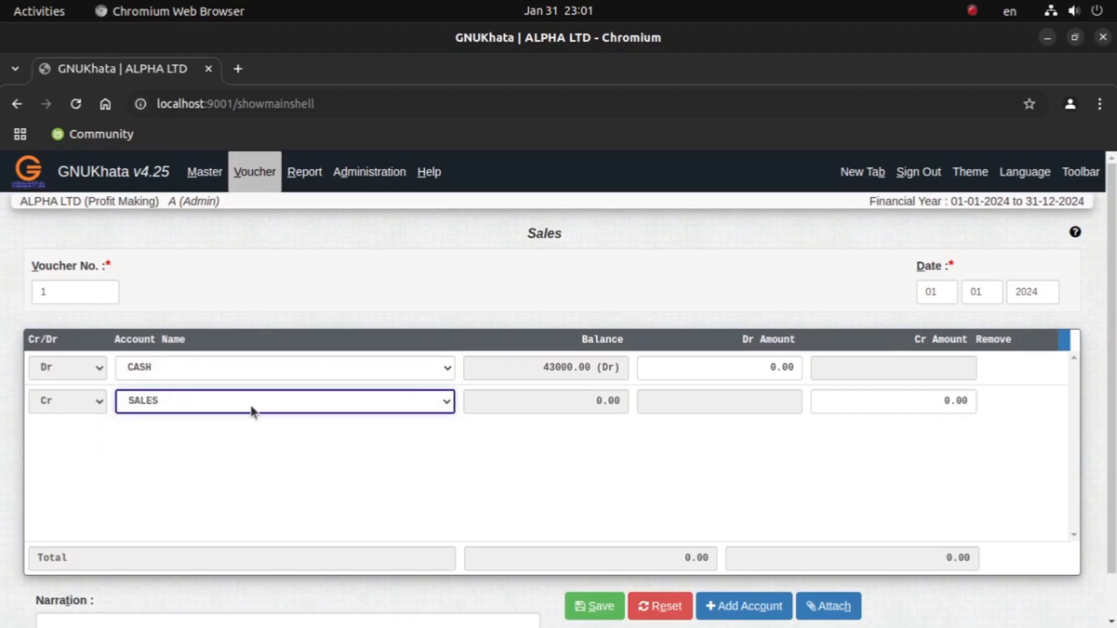
left_click(959, 296)
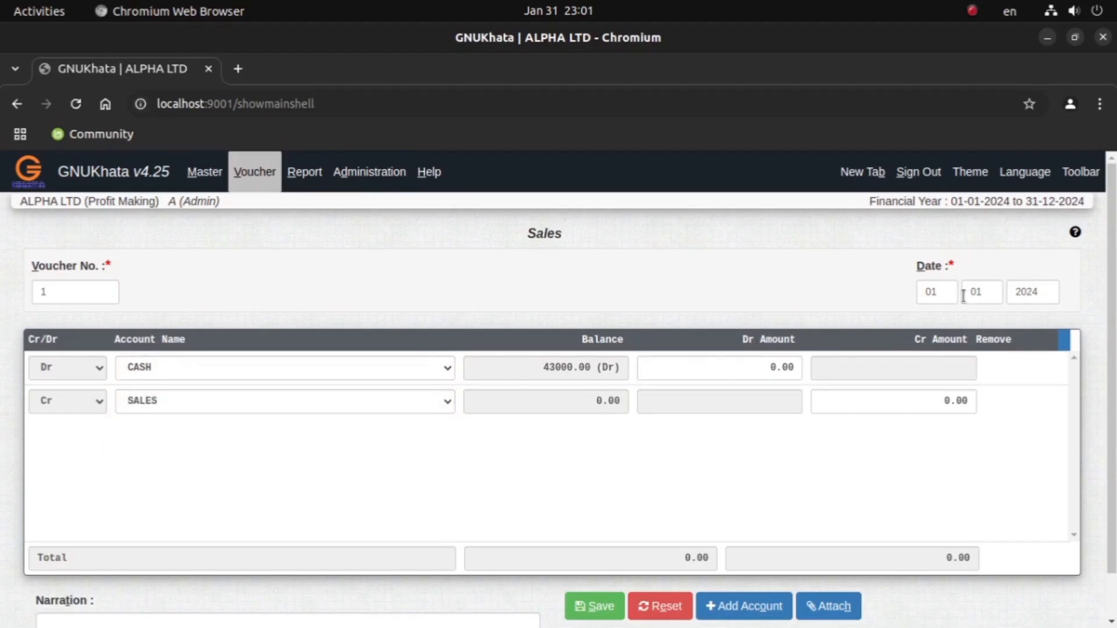
type("20")
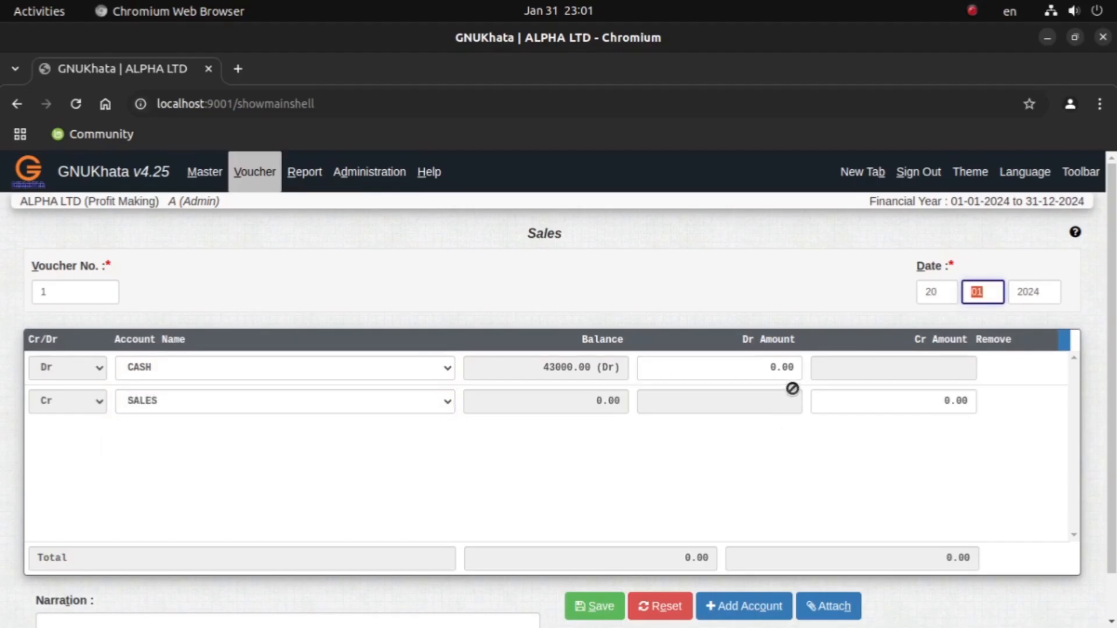
Step: Set the CASH debit amount to 27000 and save the sales voucher
left_click(748, 370)
type("270")
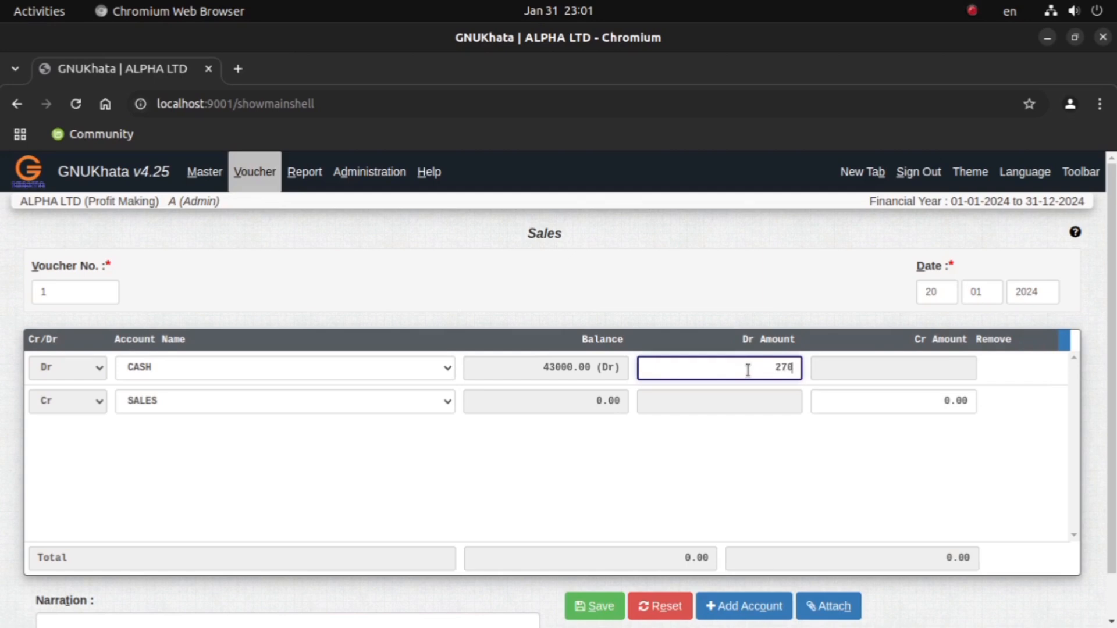
type("00")
key("Return")
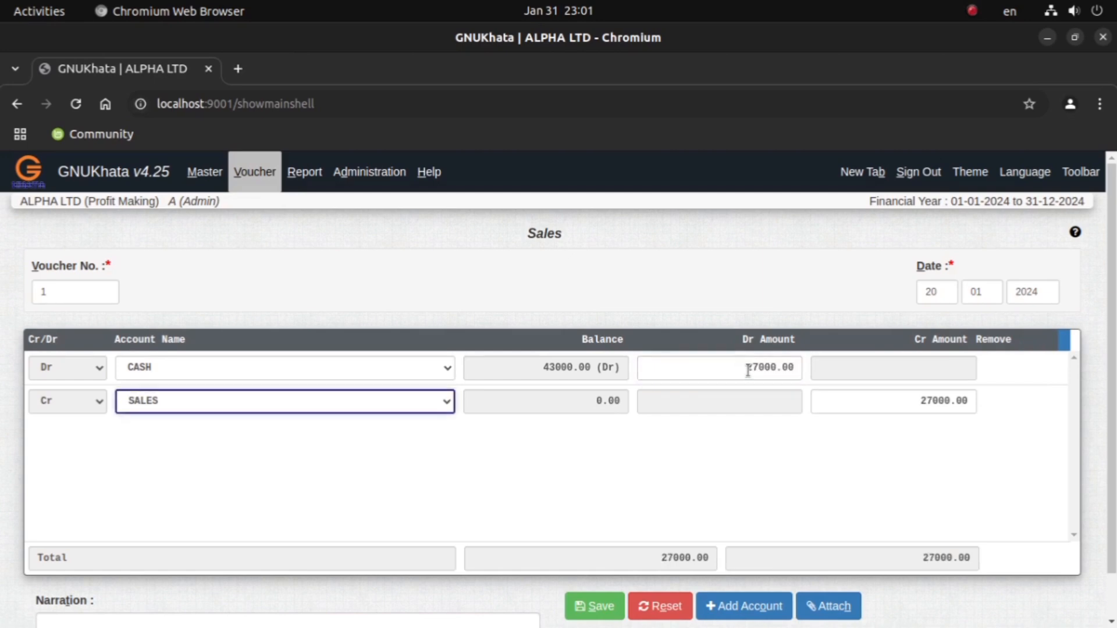
left_click(599, 607)
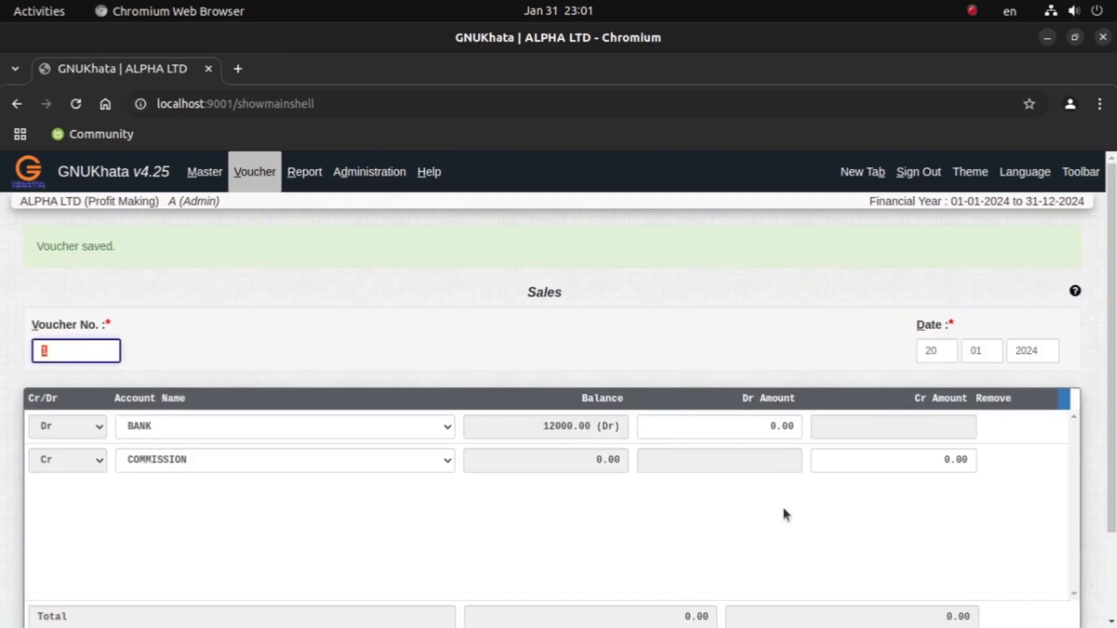
Step: Check the January 24 rent payment in the Document Viewer PDF and open a new payment voucher in GNUKhata in Chromium
mouse_move(557, 602)
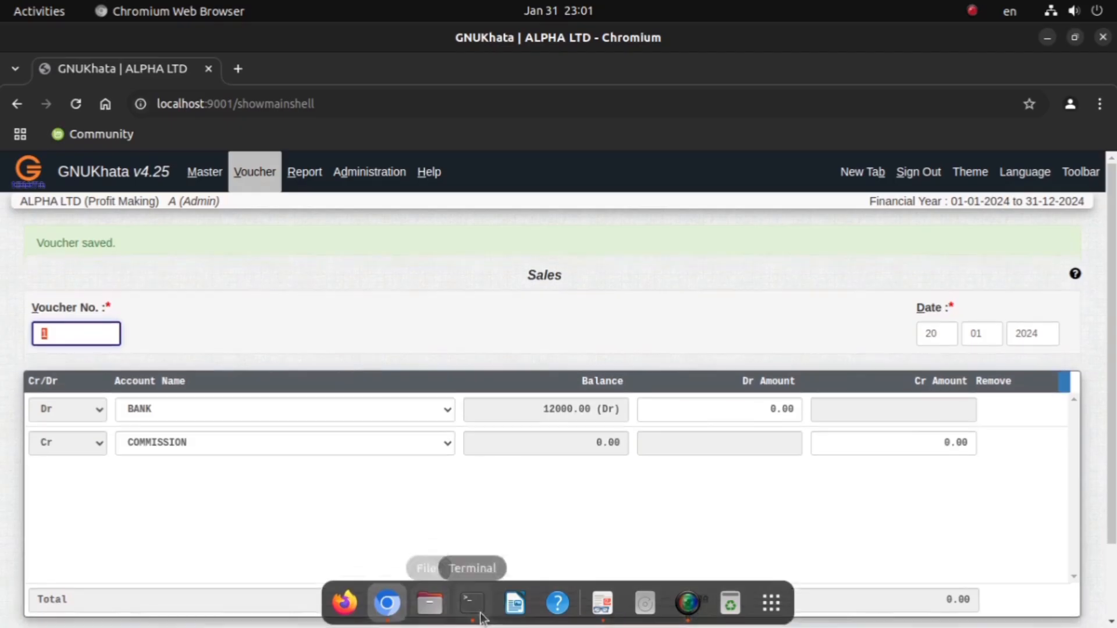
left_click(602, 603)
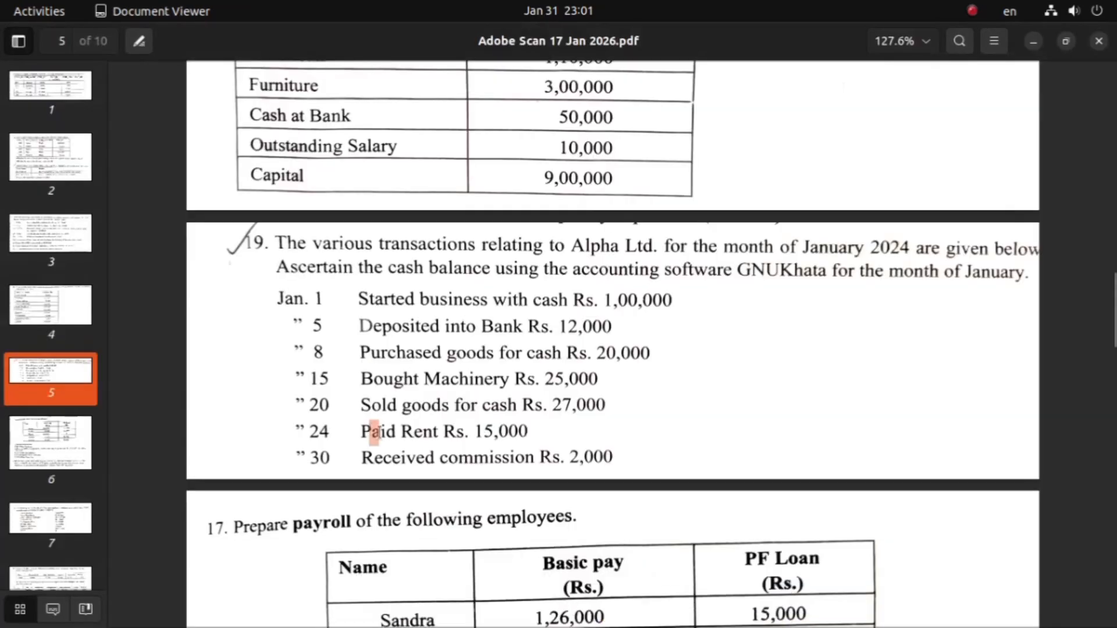
left_click_drag(368, 431, 531, 431)
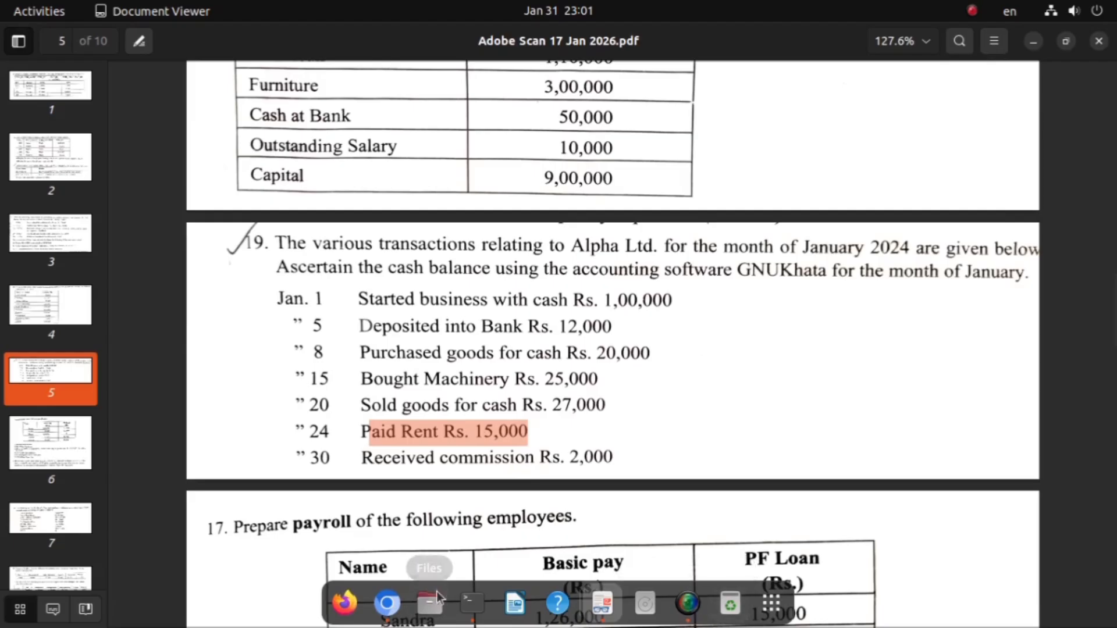
left_click(388, 603)
left_click(254, 172)
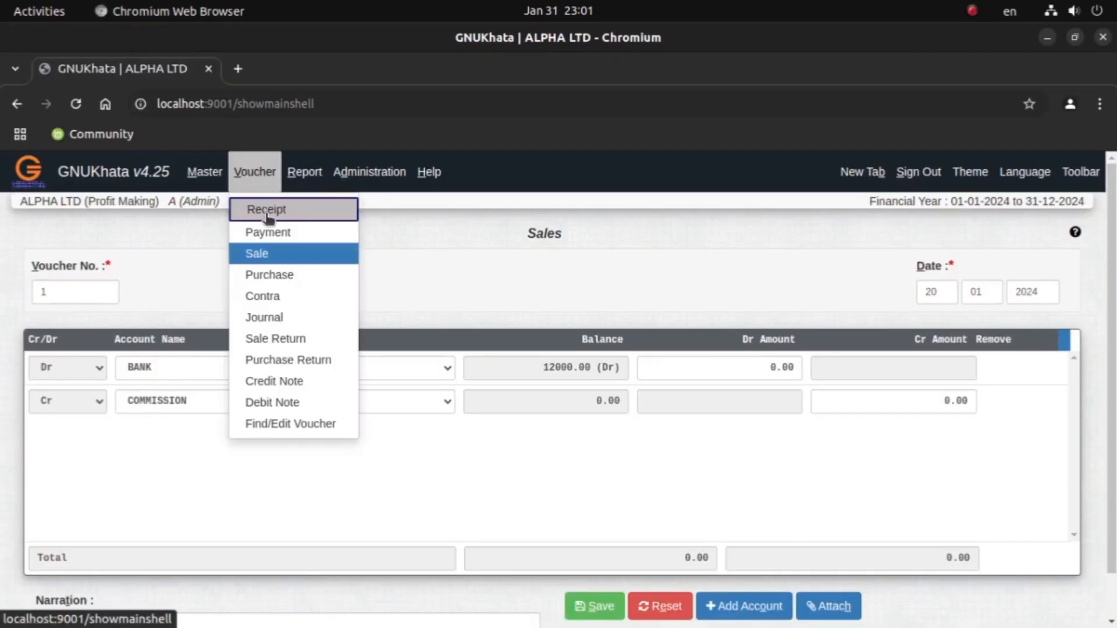
left_click(266, 231)
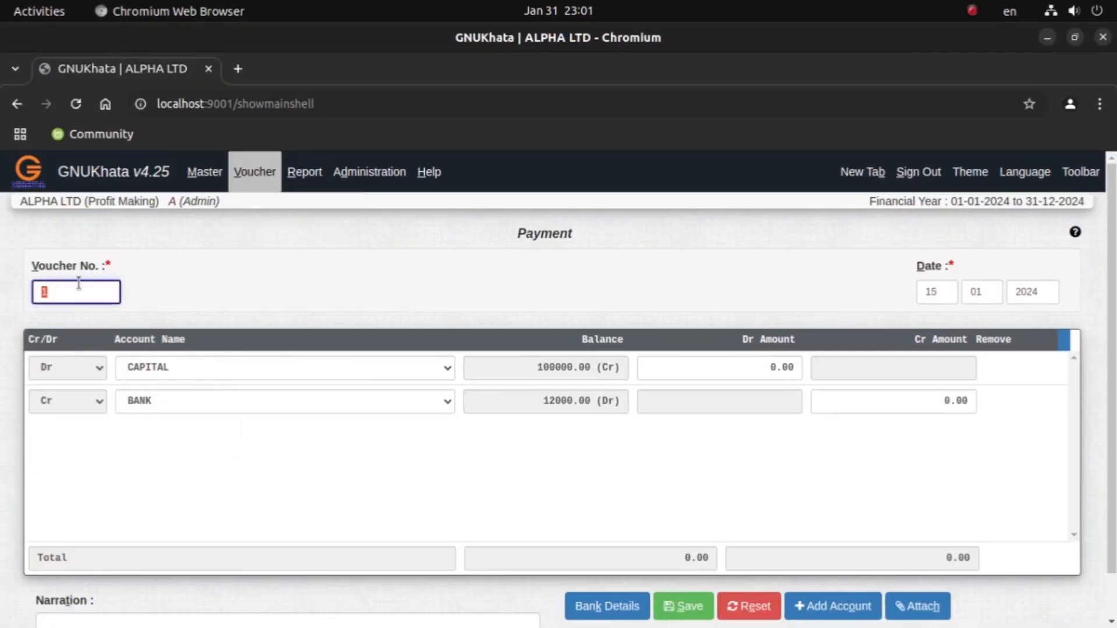
Step: Debit RENT and credit CASH with 15000 in the payment voucher and save it
left_click(154, 367)
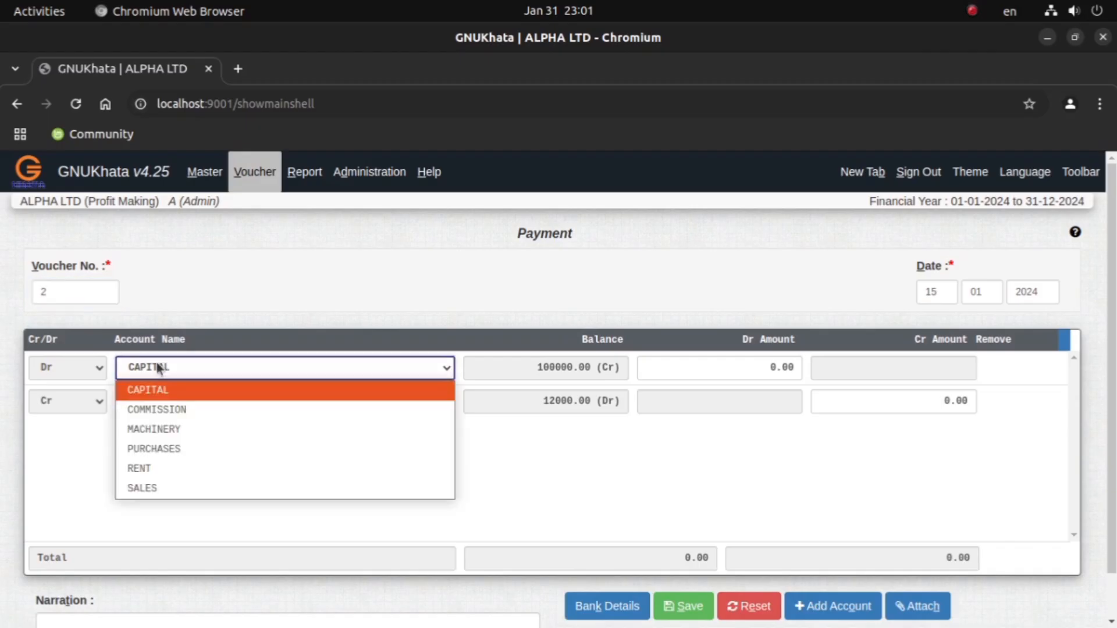
left_click(171, 467)
left_click(171, 402)
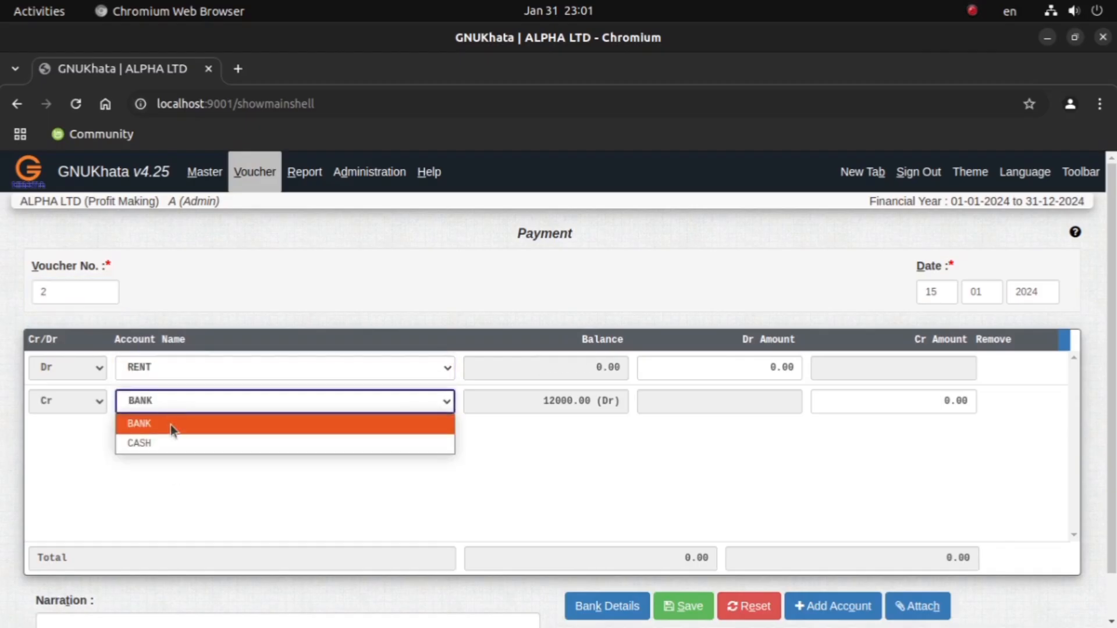
left_click(174, 442)
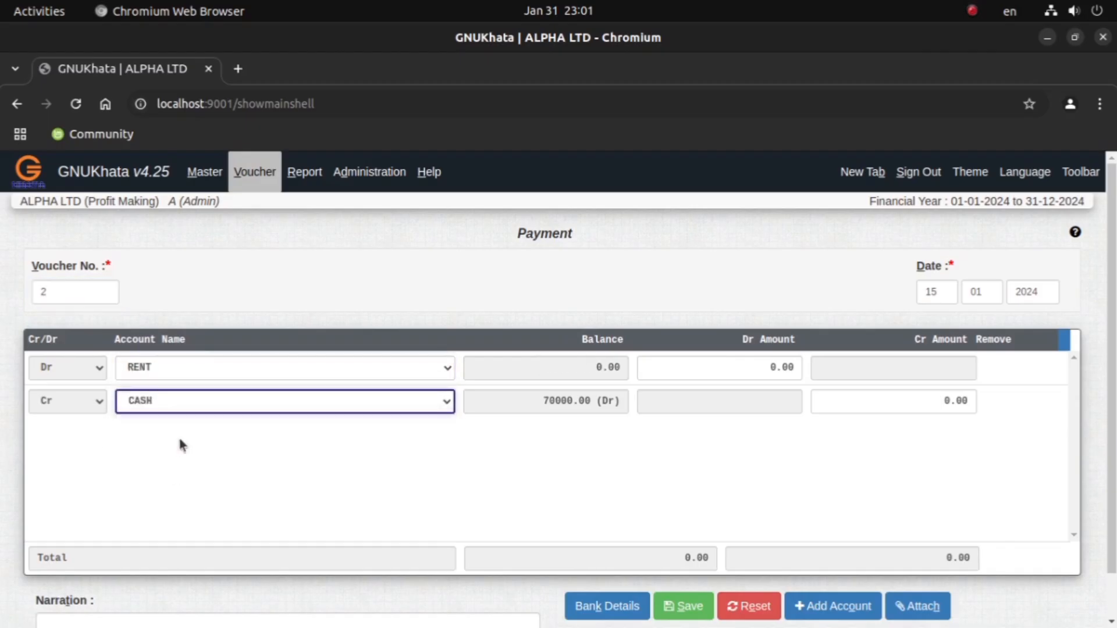
left_click(796, 373)
type("15000")
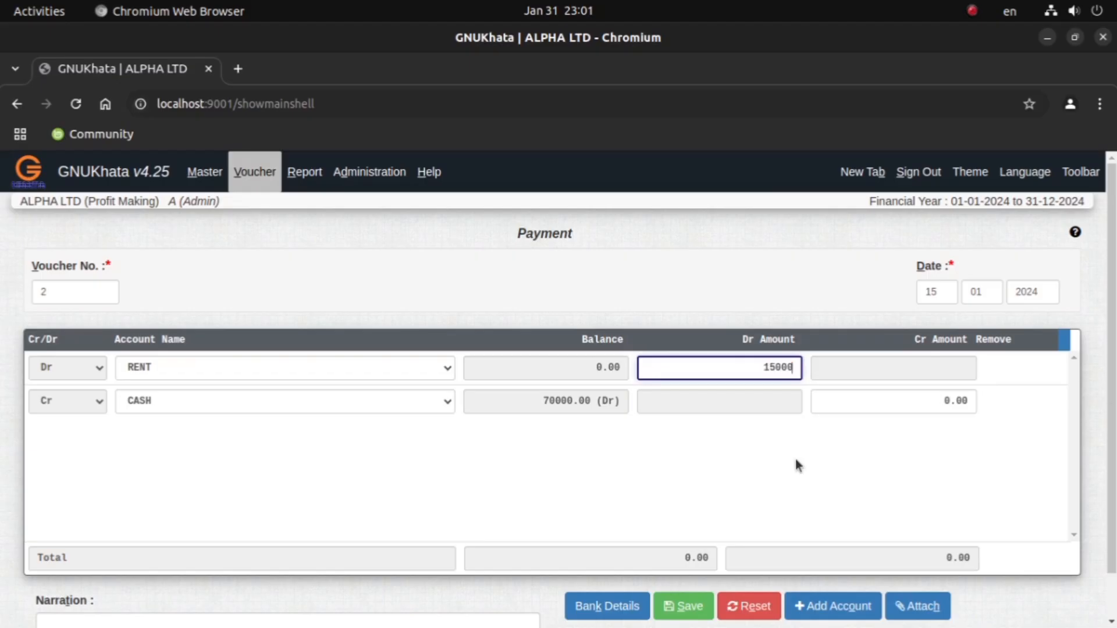
key("Return")
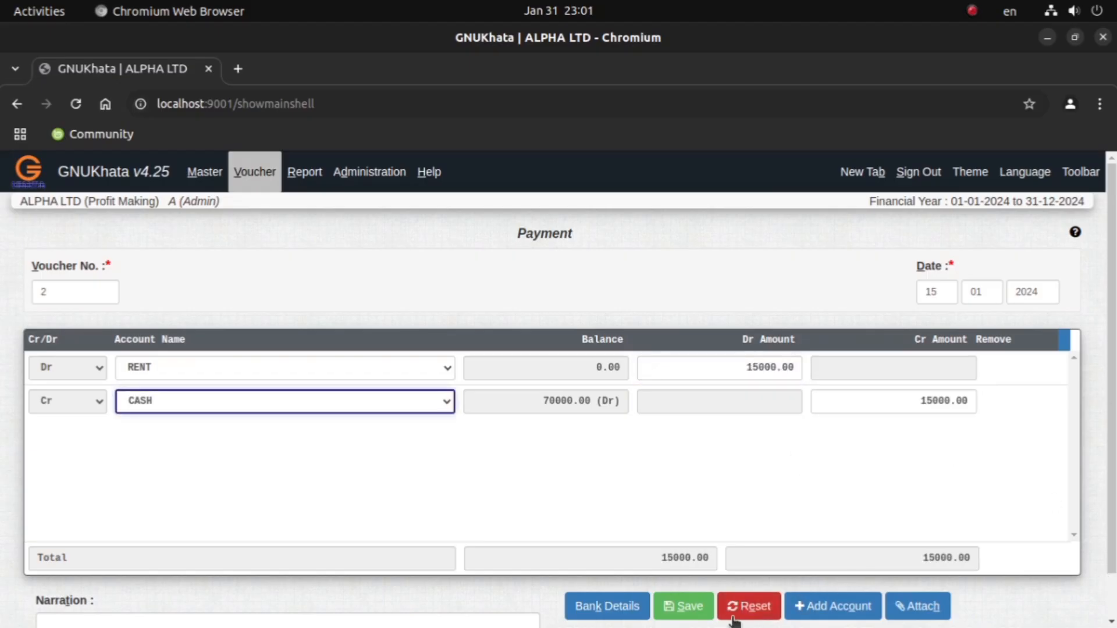
left_click(684, 606)
Step: Check the January 30 commission entry in the Document Viewer PDF and open a new receipt voucher in GNUKhata in Chromium
mouse_move(549, 624)
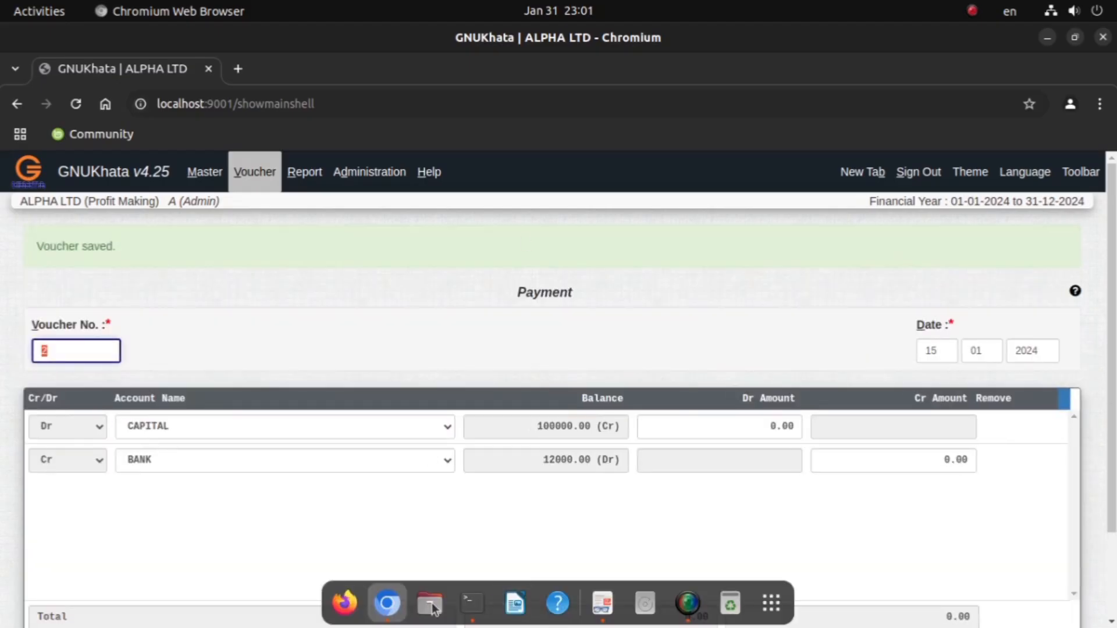
left_click(603, 604)
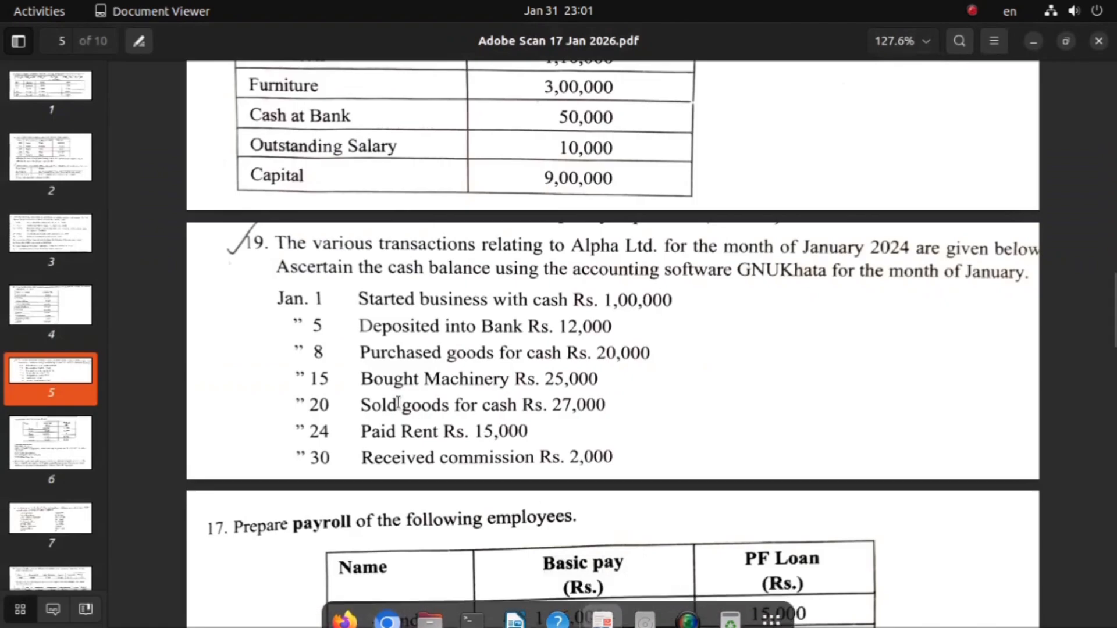
left_click_drag(366, 460, 549, 460)
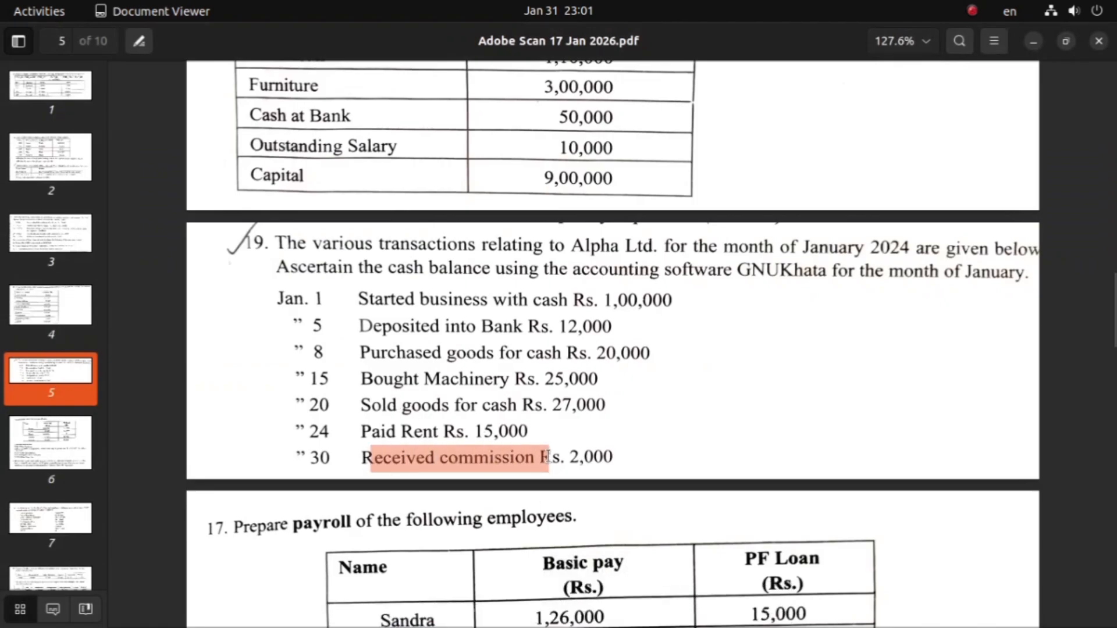
mouse_move(523, 625)
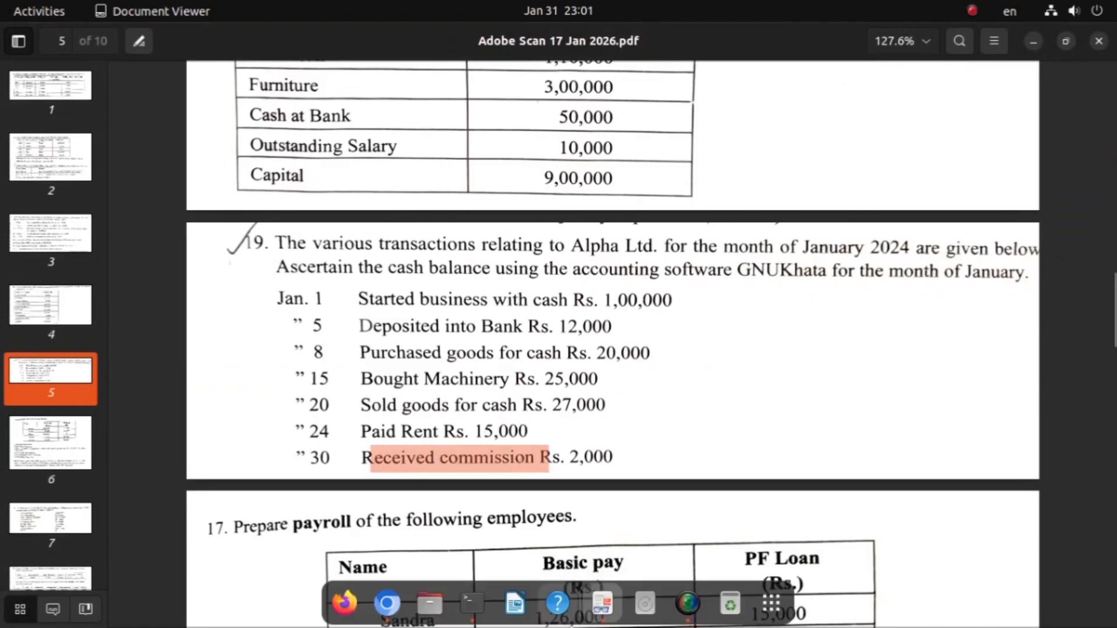
left_click(387, 604)
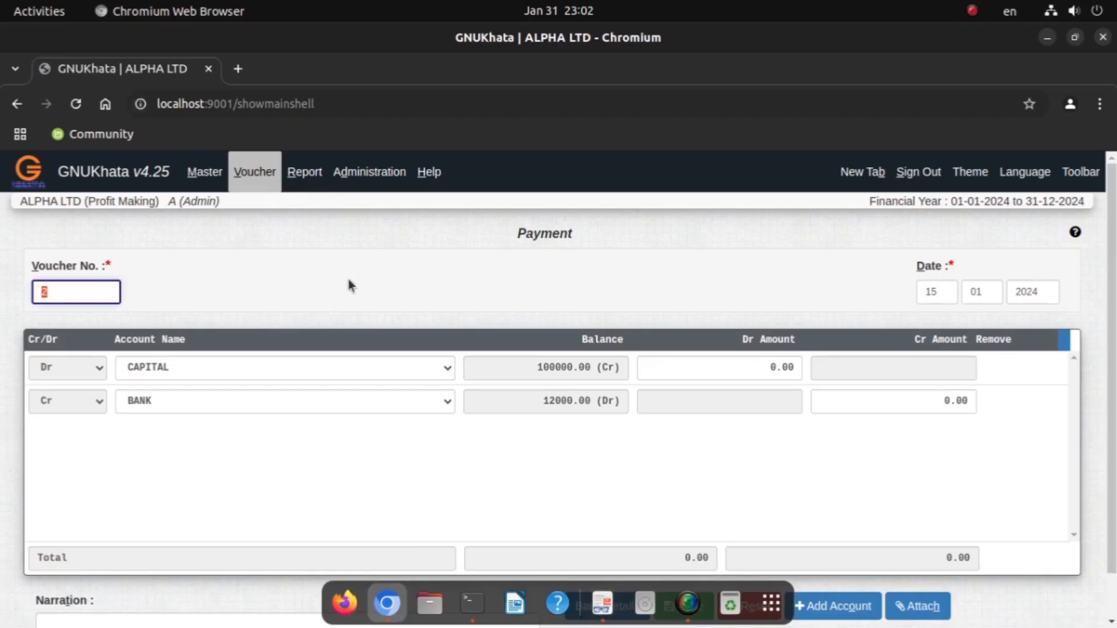
left_click(247, 175)
left_click(266, 211)
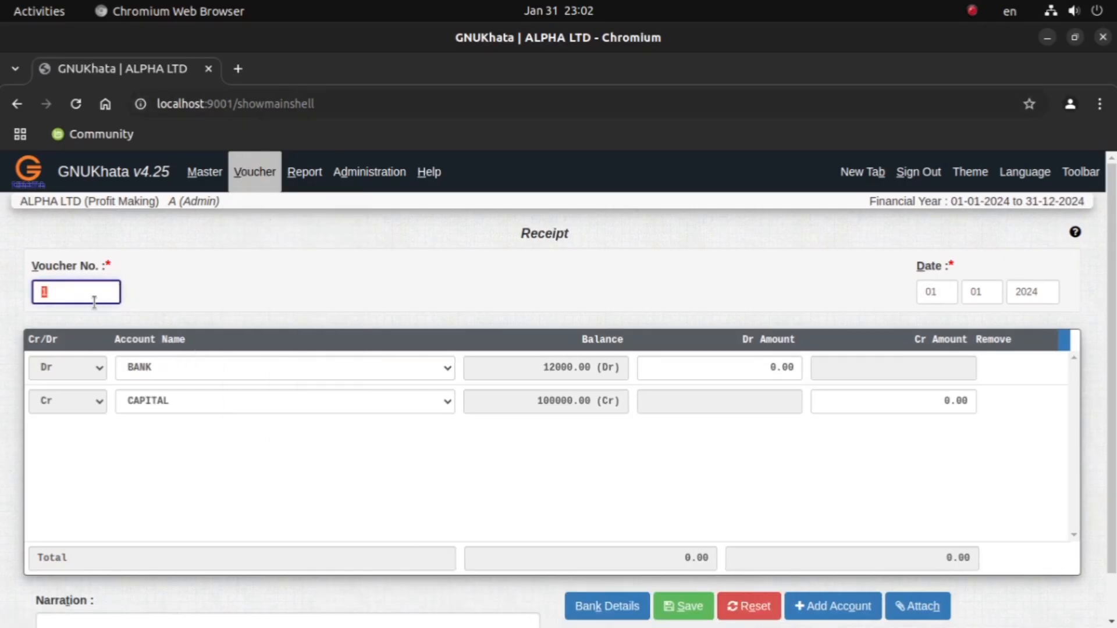
left_click(265, 232)
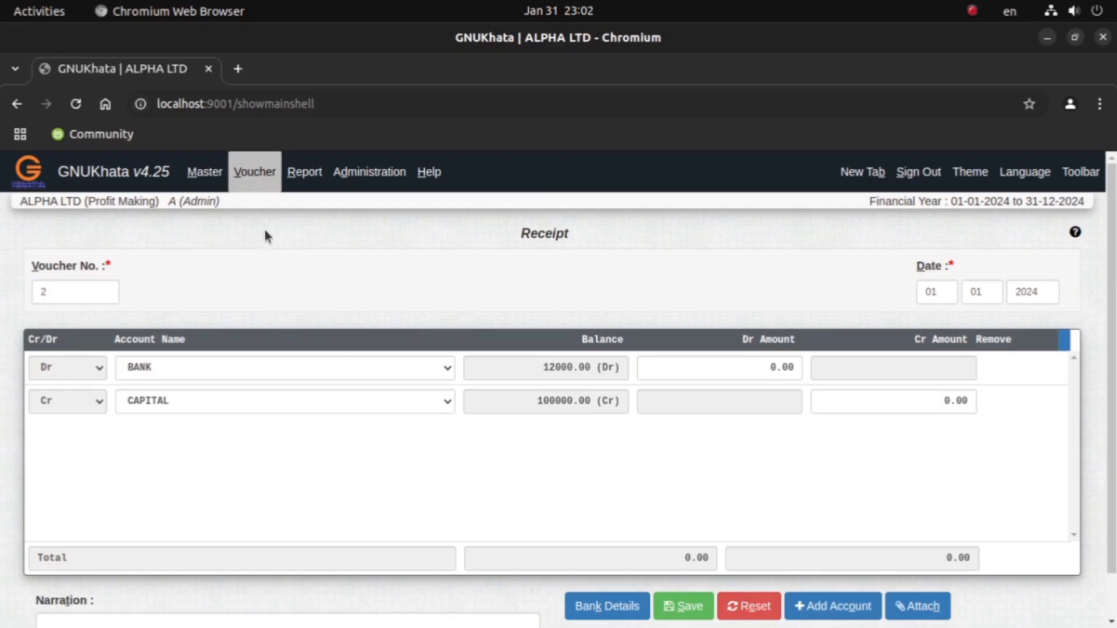
Step: Debit CASH and credit COMMISSION with 2000 in the receipt voucher
left_click(162, 371)
left_click(157, 410)
left_click(155, 403)
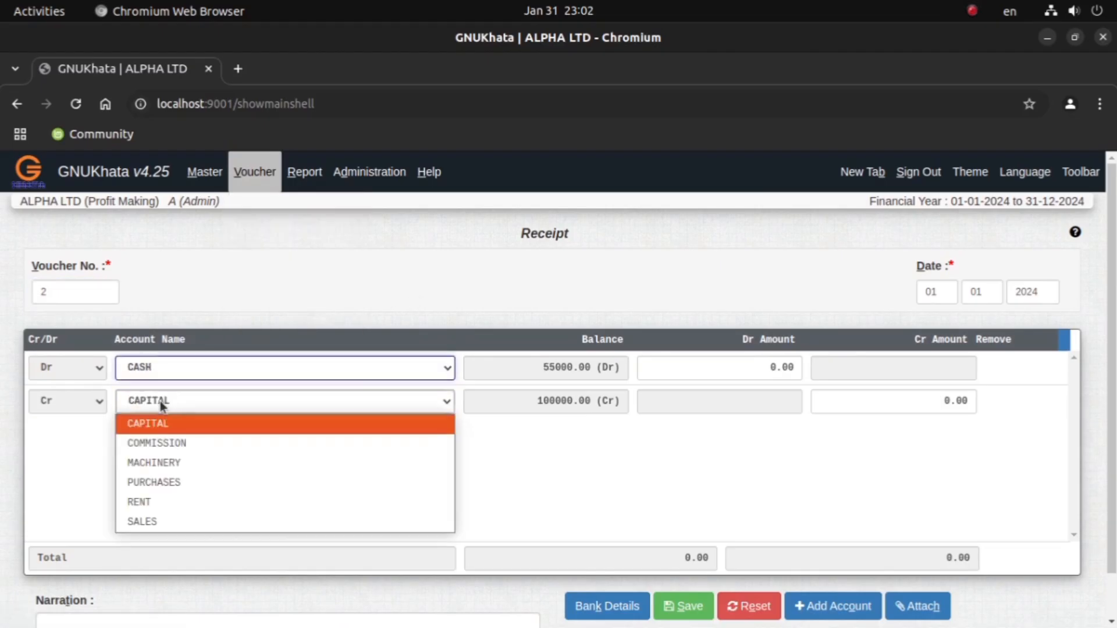
left_click(176, 446)
left_click(725, 366)
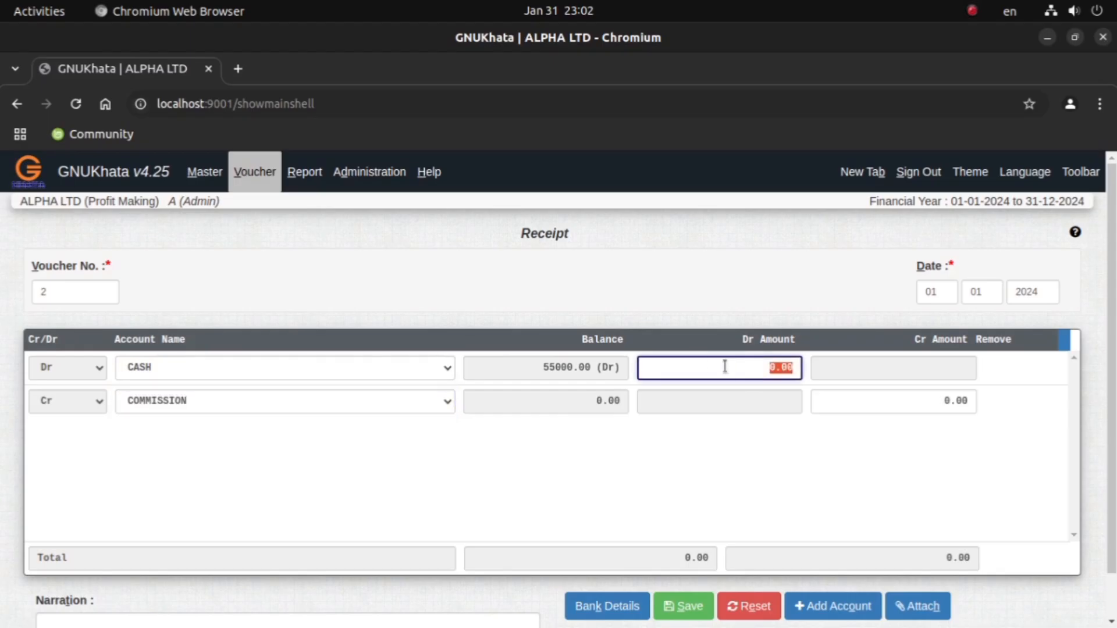
type("2000")
key("Return")
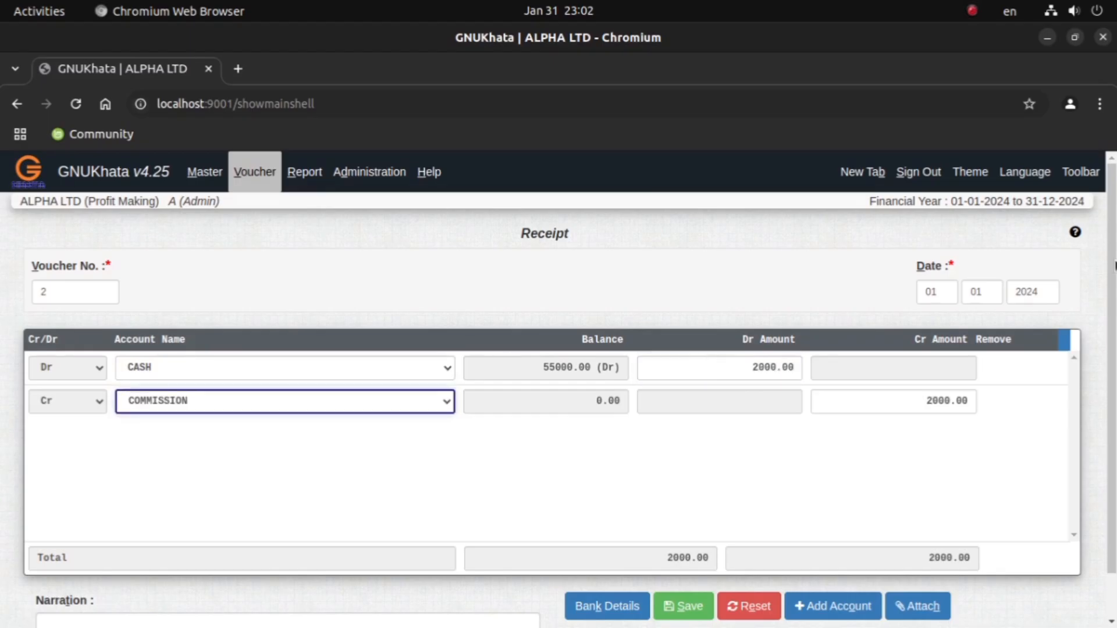
Step: Set the receipt voucher's day to 30 and save the voucher
left_click(935, 292)
key("BackSpace")
key("BackSpace")
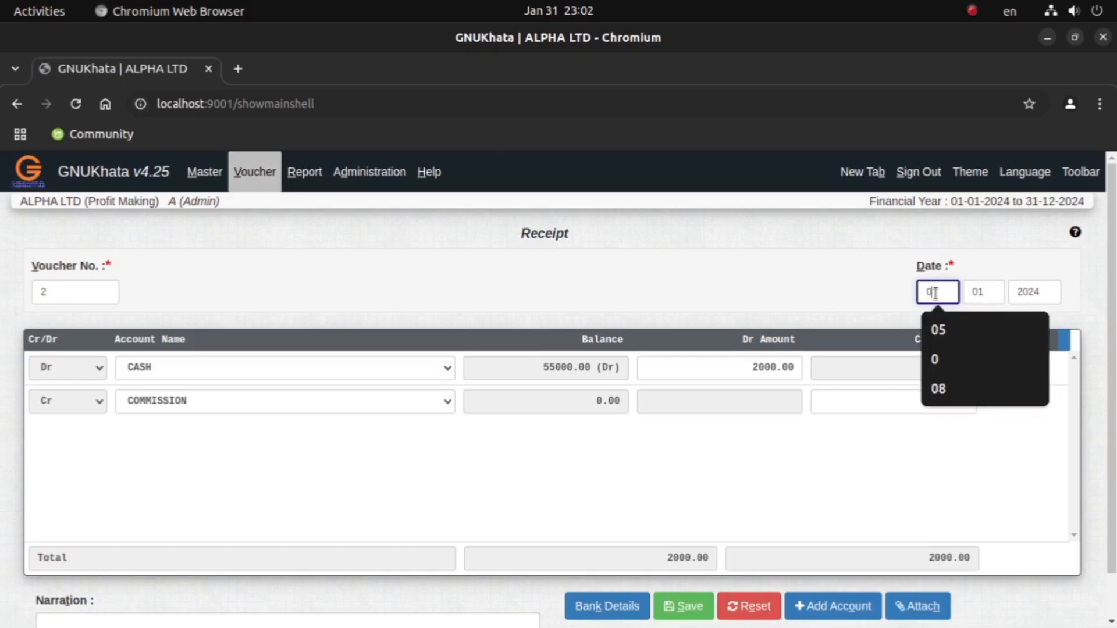
type("30")
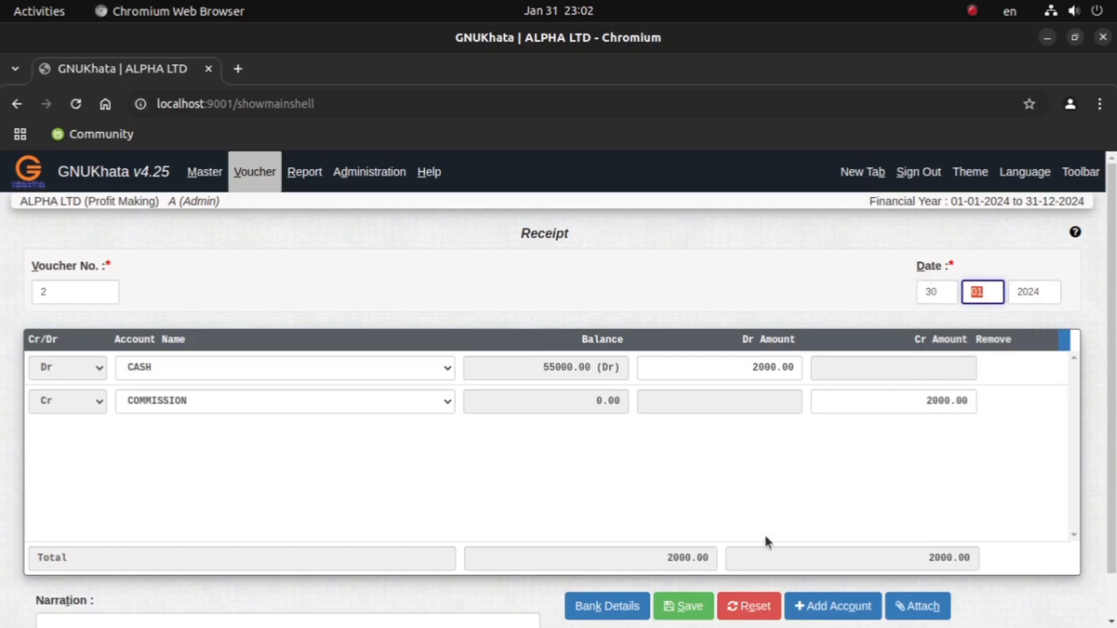
left_click(685, 605)
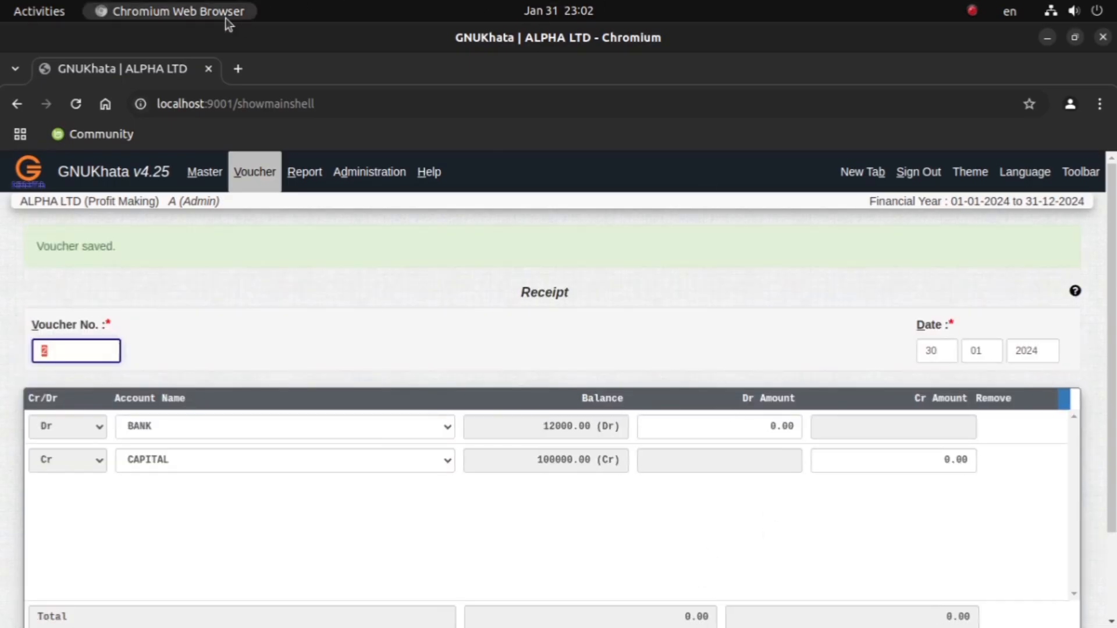
Step: Generate the Net Trial Balance report for the period from 01-01-2024 to 31-12-2024
left_click(254, 172)
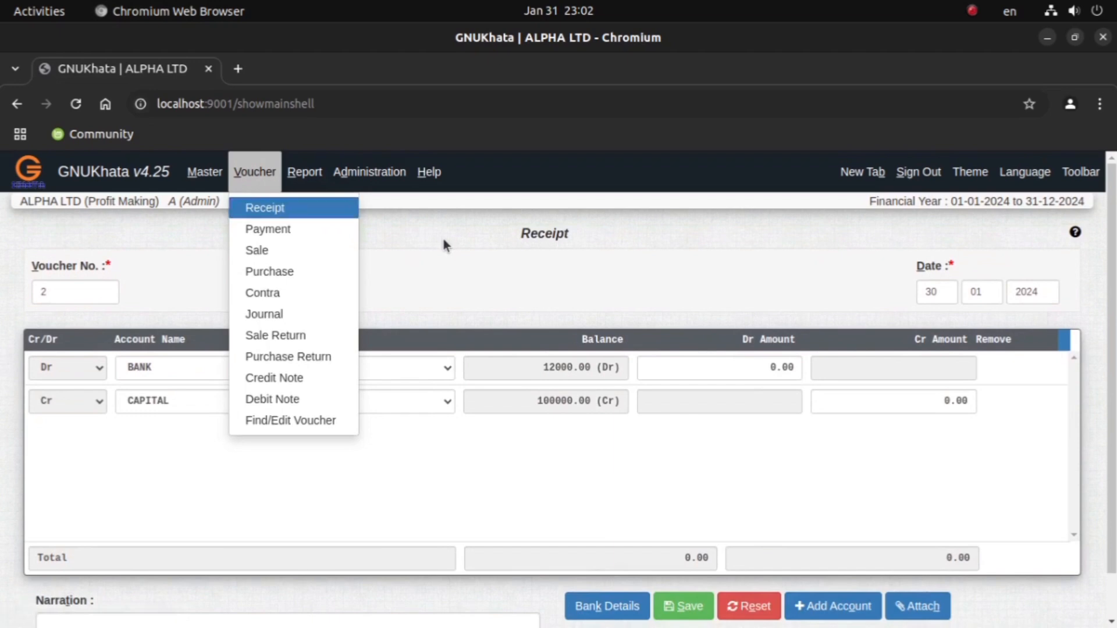
left_click(307, 177)
left_click(361, 236)
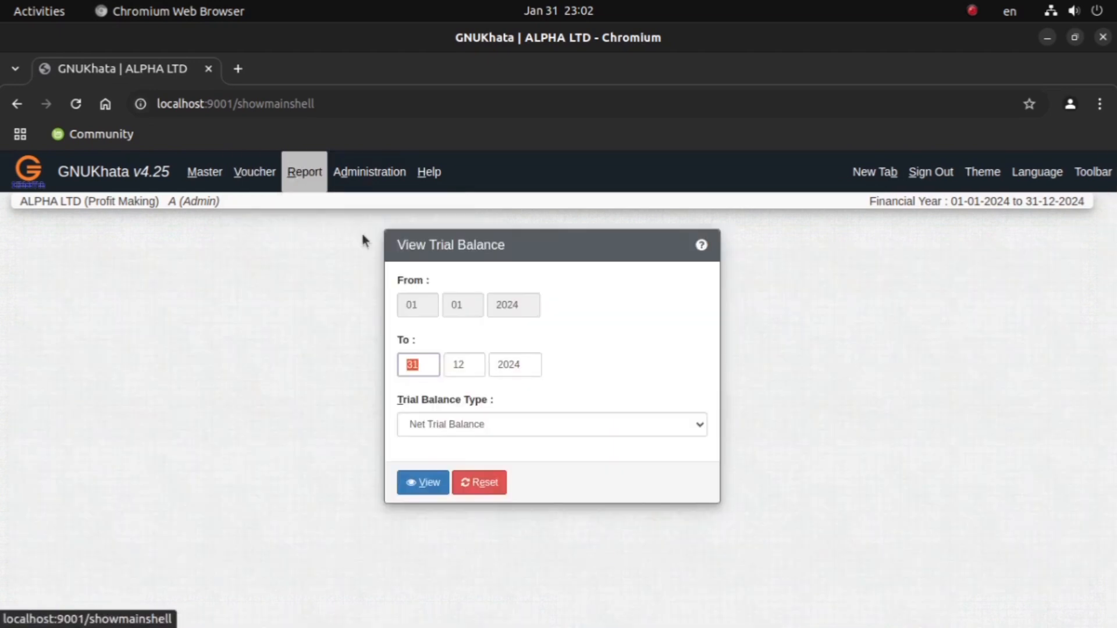
left_click(443, 488)
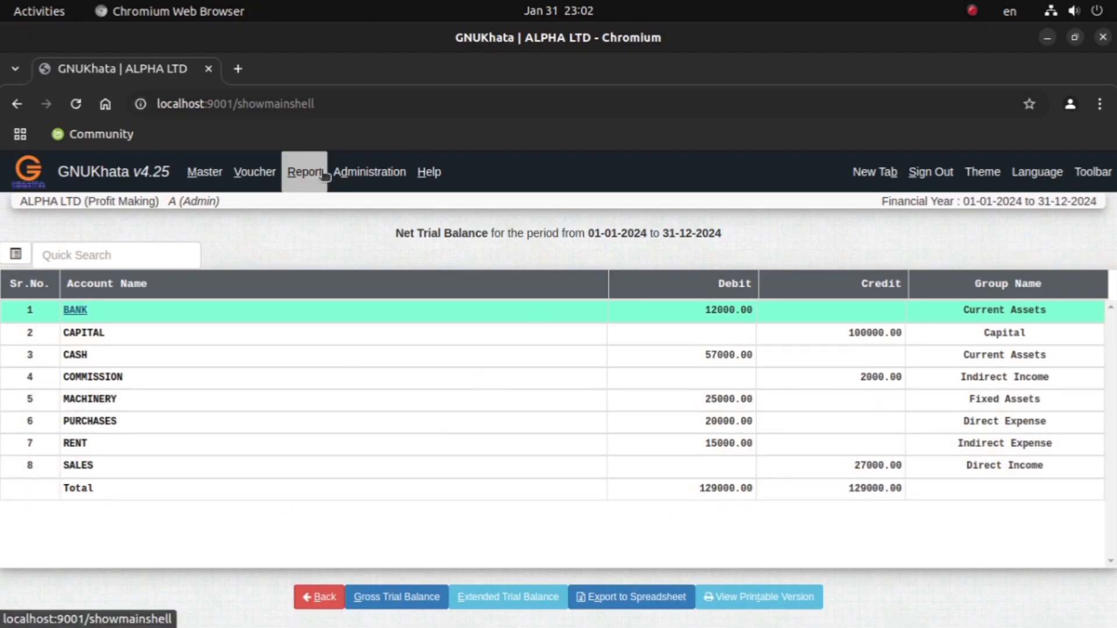
Step: Review the cash balance question and each January transaction amount in the Document Viewer PDF, and return to the trial balance in Chromium
mouse_move(516, 626)
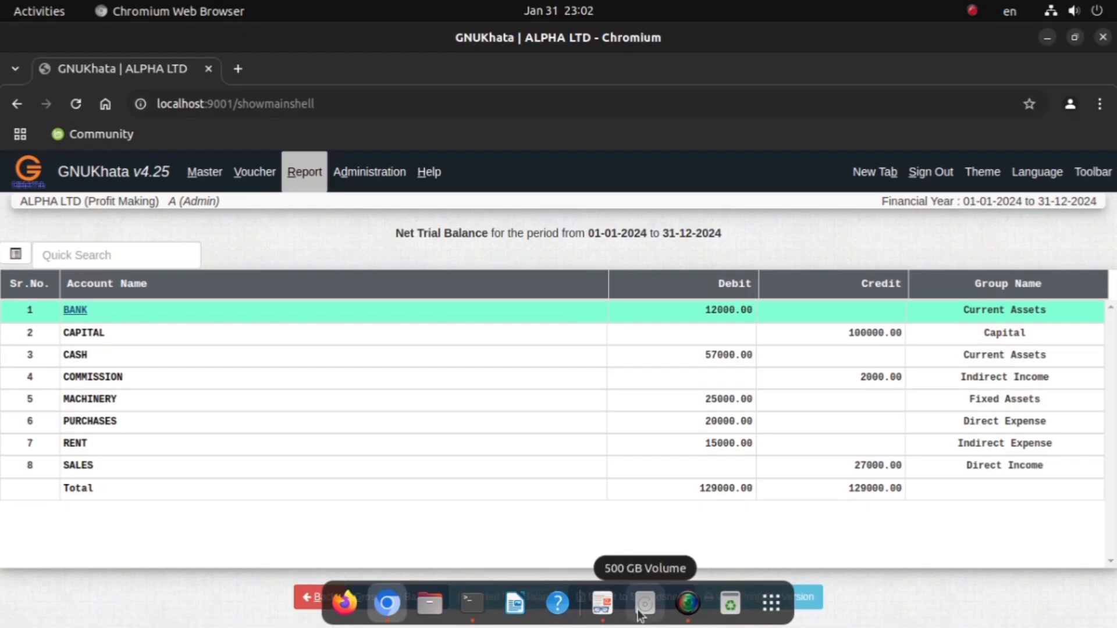
left_click(602, 603)
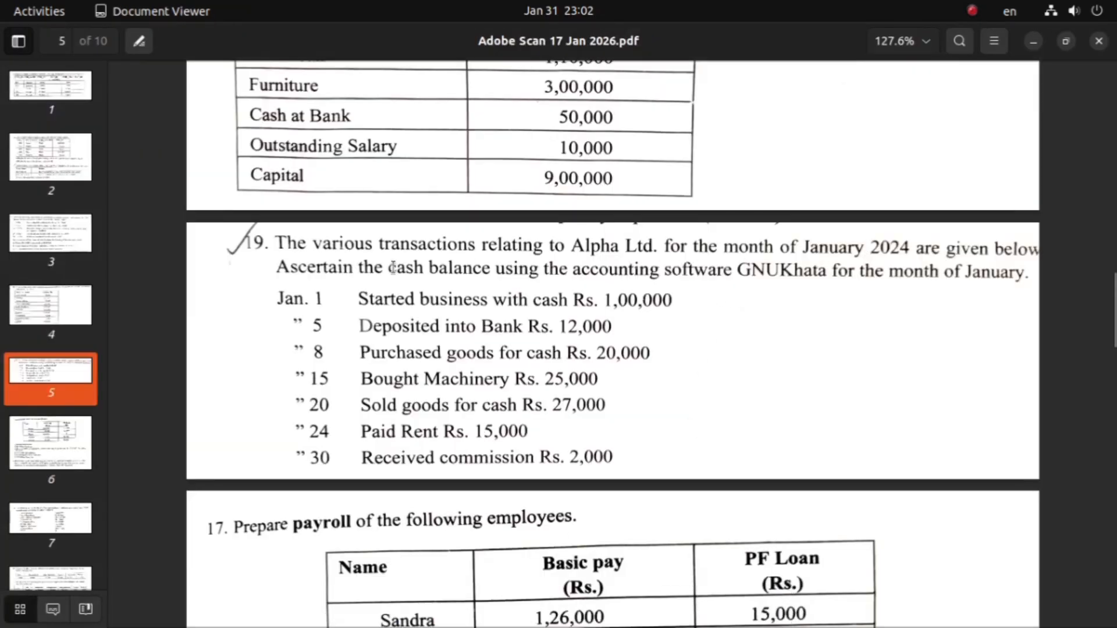
left_click_drag(394, 269, 487, 276)
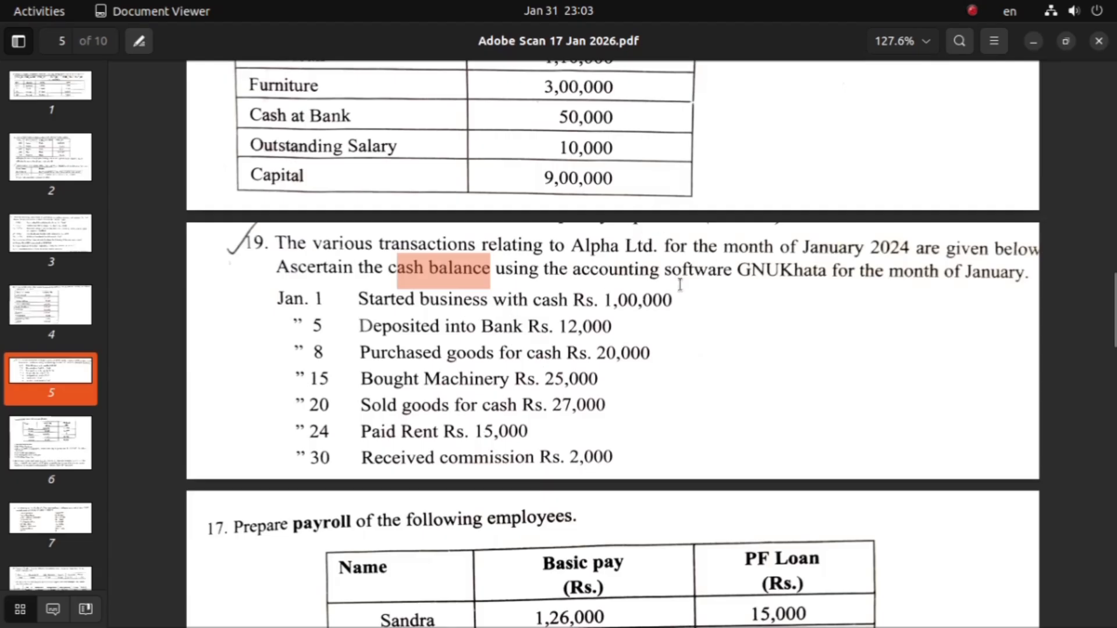
left_click_drag(606, 300, 675, 302)
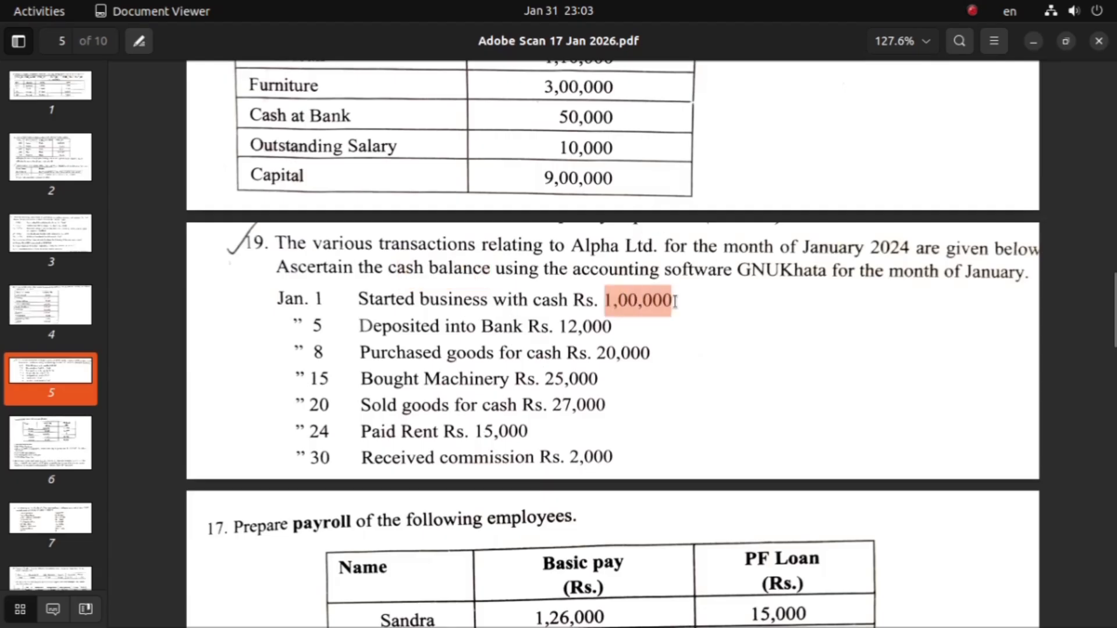
left_click_drag(561, 328, 675, 300)
left_click_drag(560, 324, 656, 351)
left_click(544, 362)
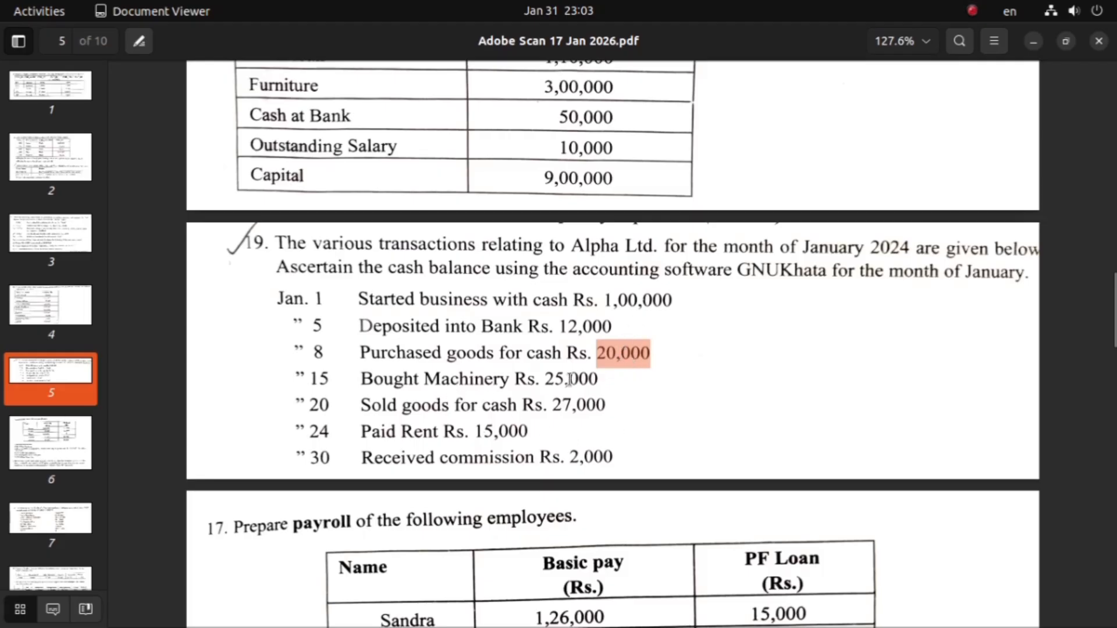
left_click_drag(542, 378, 594, 378)
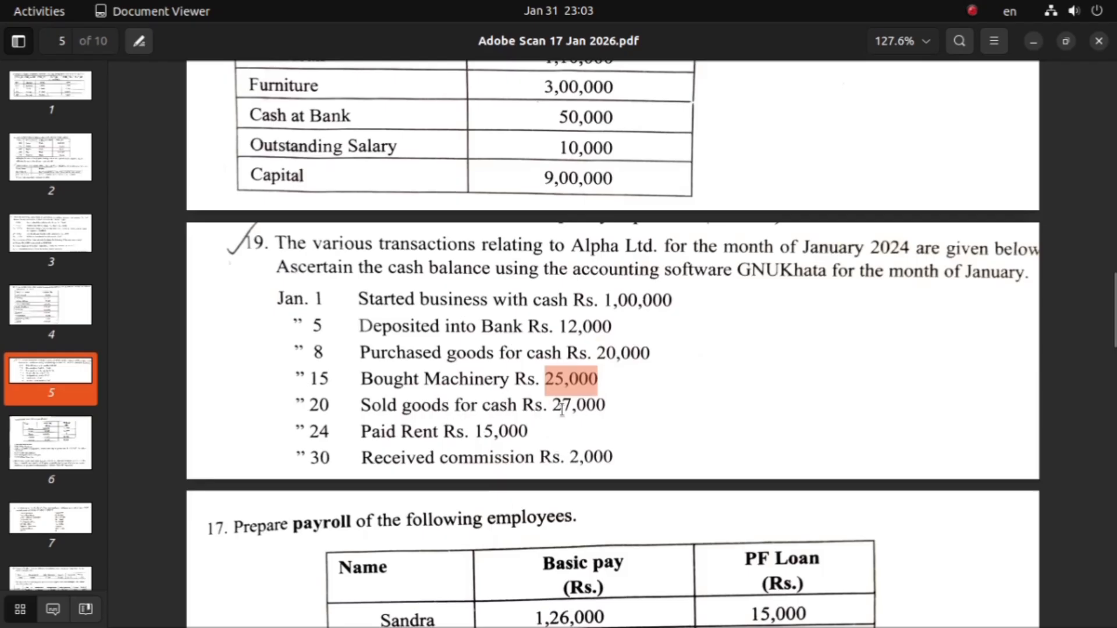
left_click_drag(551, 404, 603, 406)
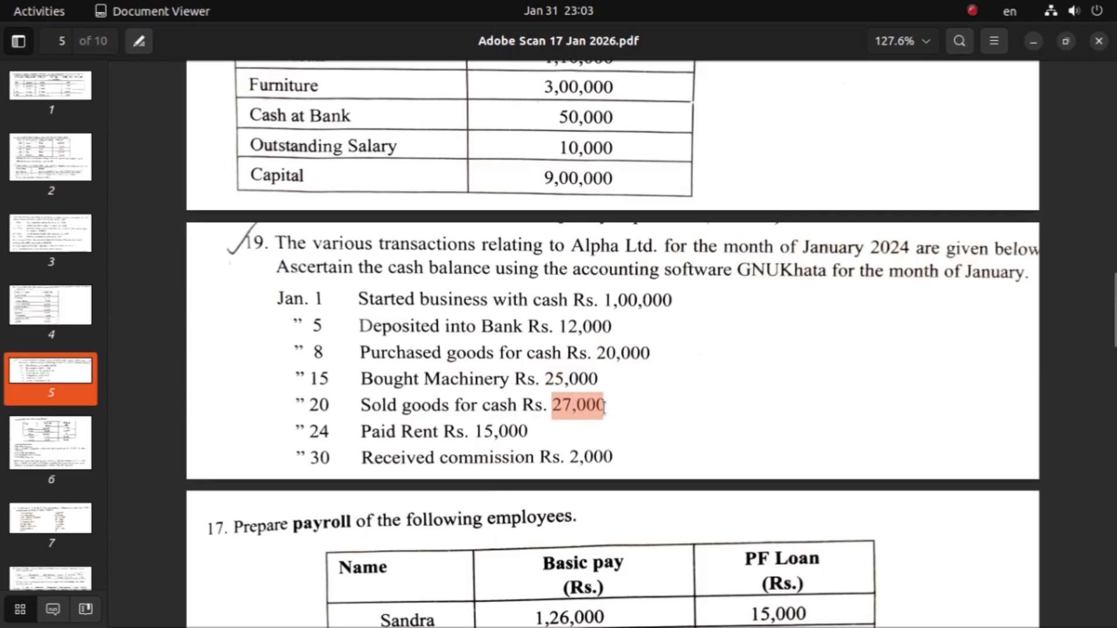
left_click_drag(469, 432, 614, 457)
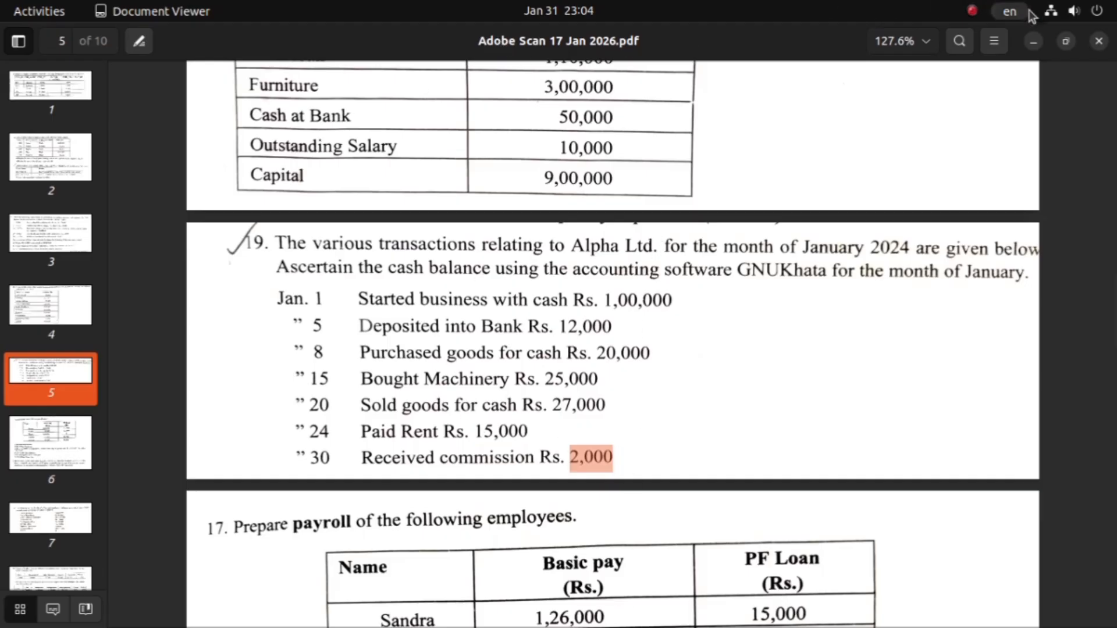
left_click(1033, 41)
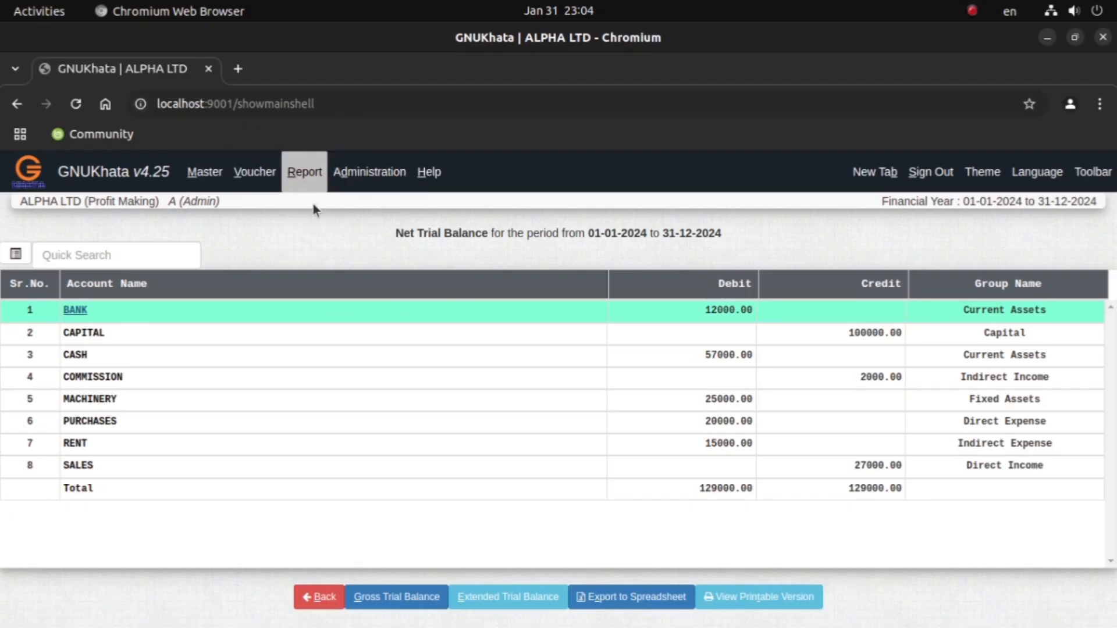
Step: Generate the non-monthly ledger of the CASH account from 01-01-2024 to 31-01-2024 and highlight its closing balance row
left_click(305, 173)
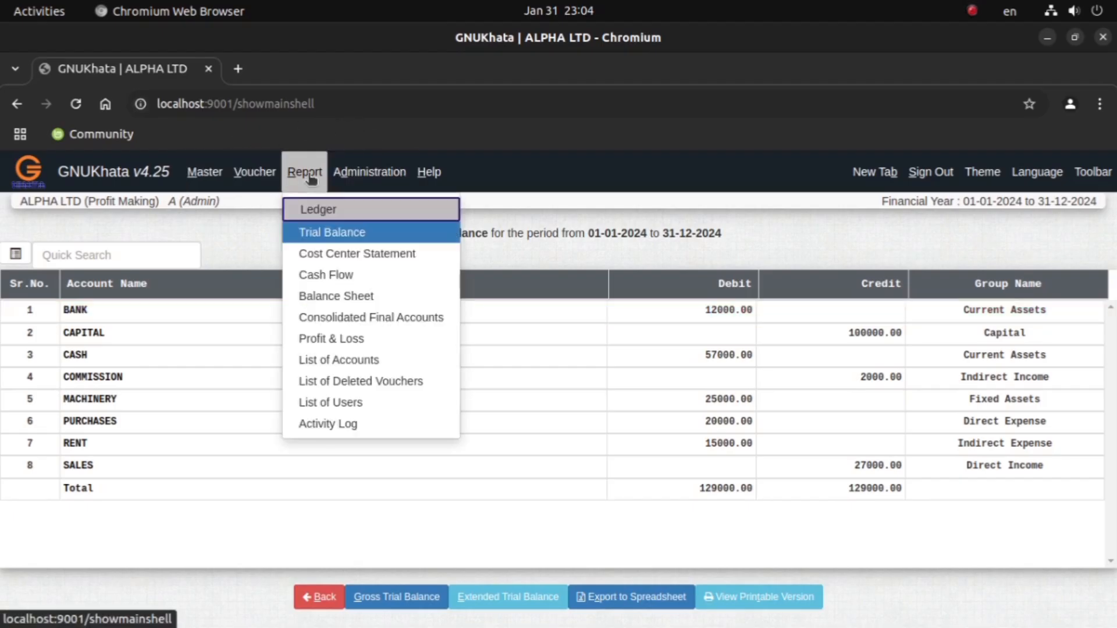
left_click(324, 217)
left_click(365, 298)
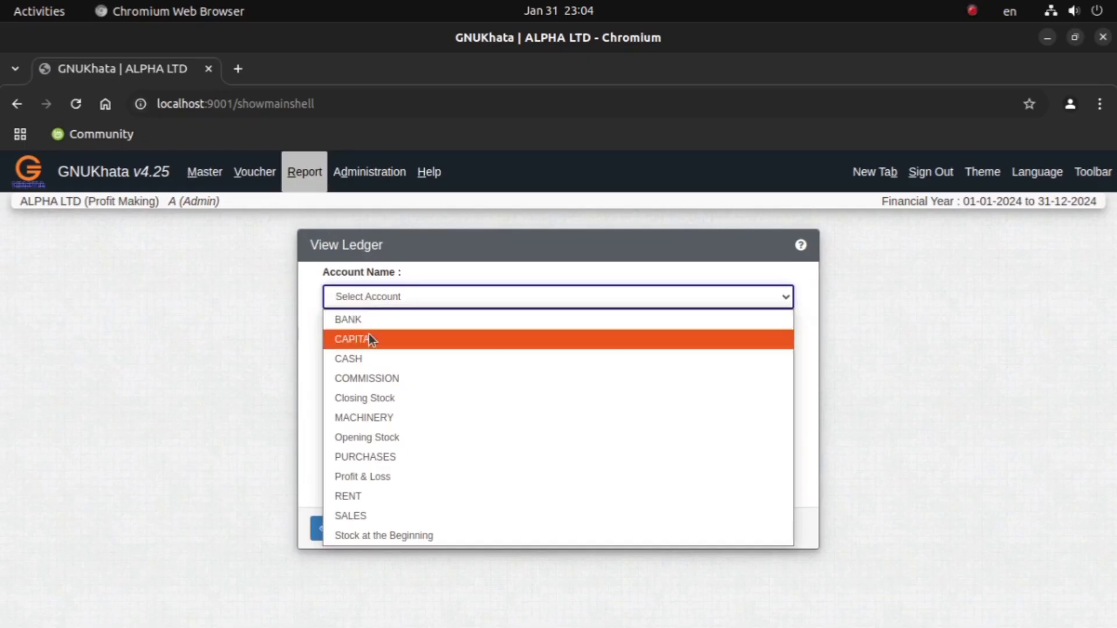
left_click(364, 359)
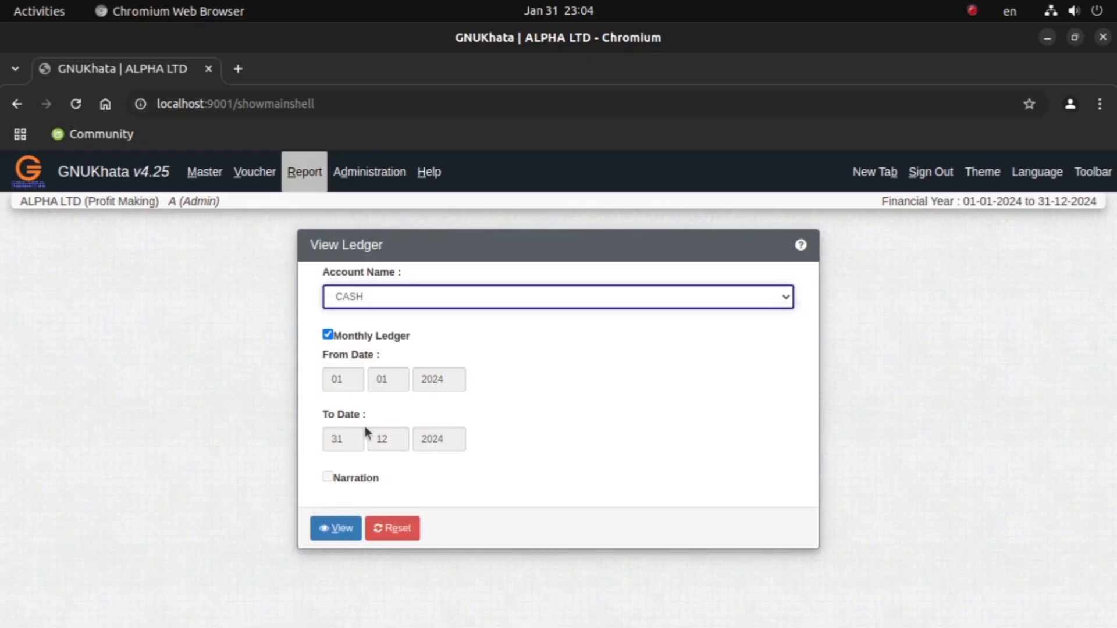
left_click(333, 335)
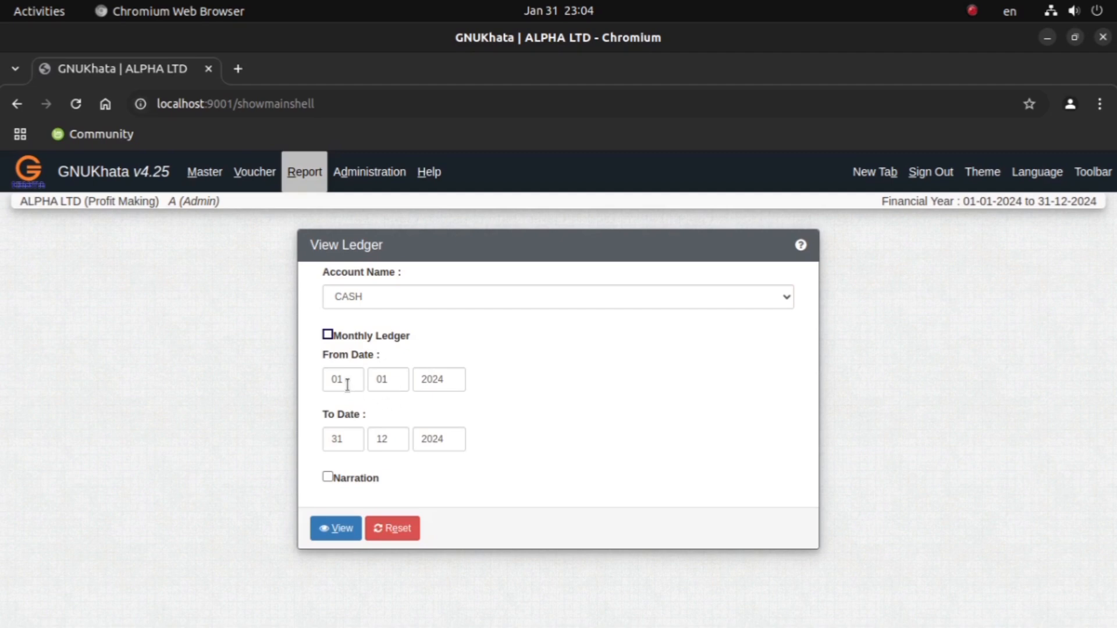
left_click(351, 441)
left_click(390, 443)
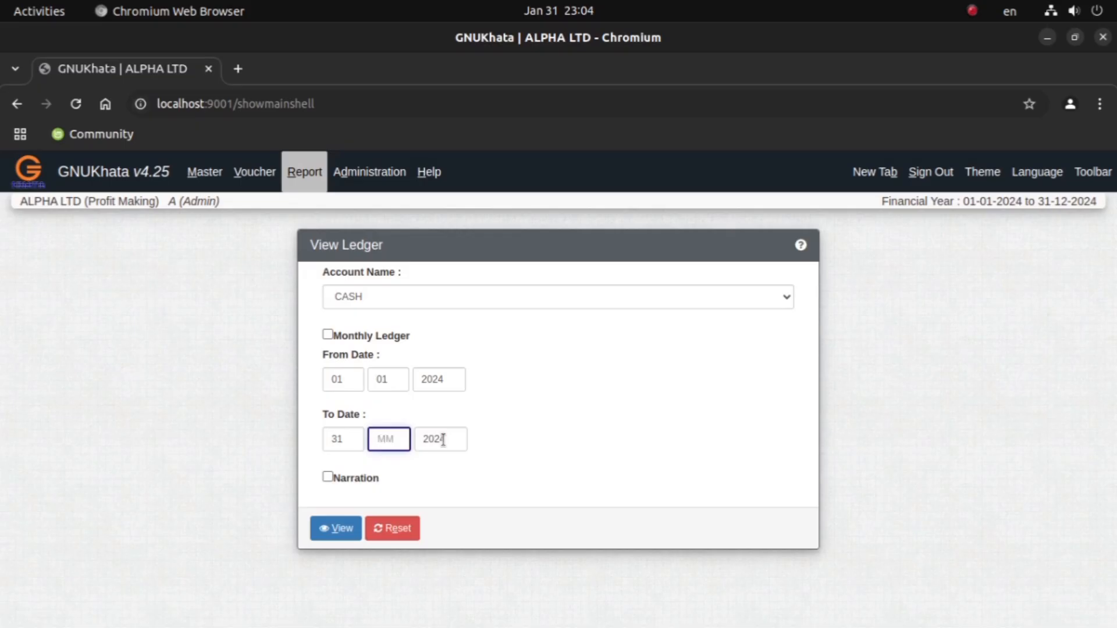
type("01")
left_click(336, 530)
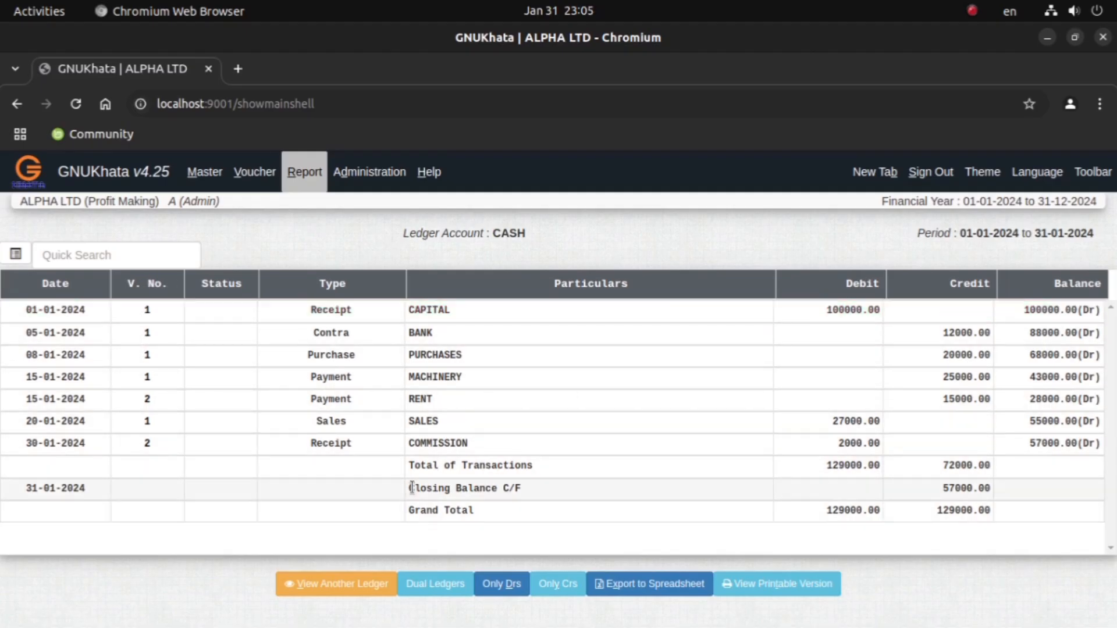
left_click_drag(412, 487, 502, 487)
left_click_drag(719, 500, 882, 500)
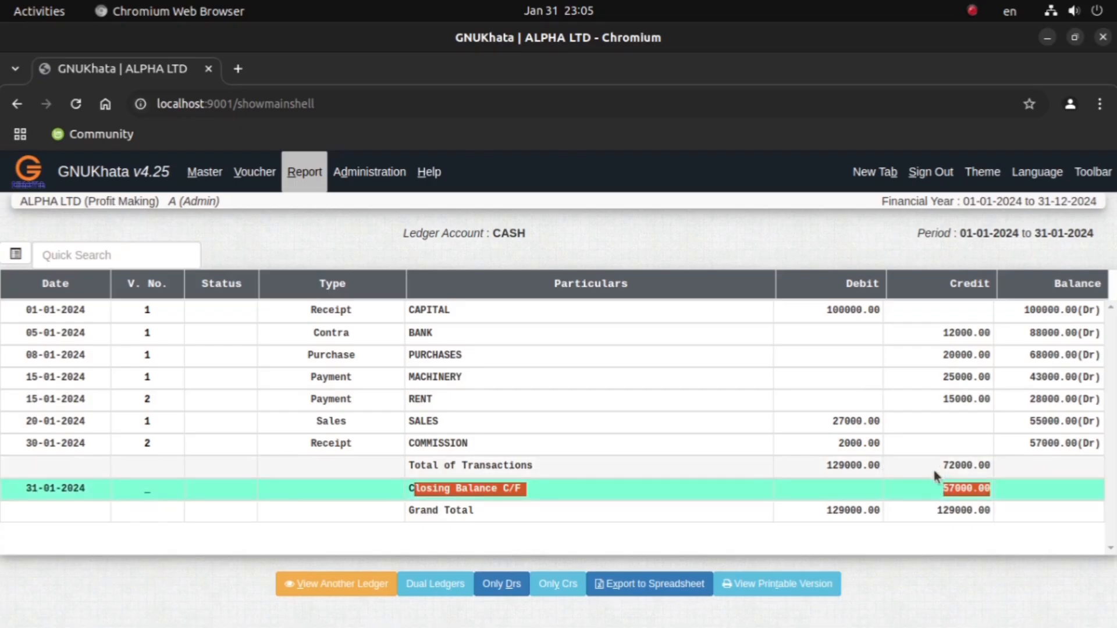
Step: View the Net Trial Balance for the period from 01-01-2024 to 31-12-2024
left_click(304, 172)
left_click(326, 235)
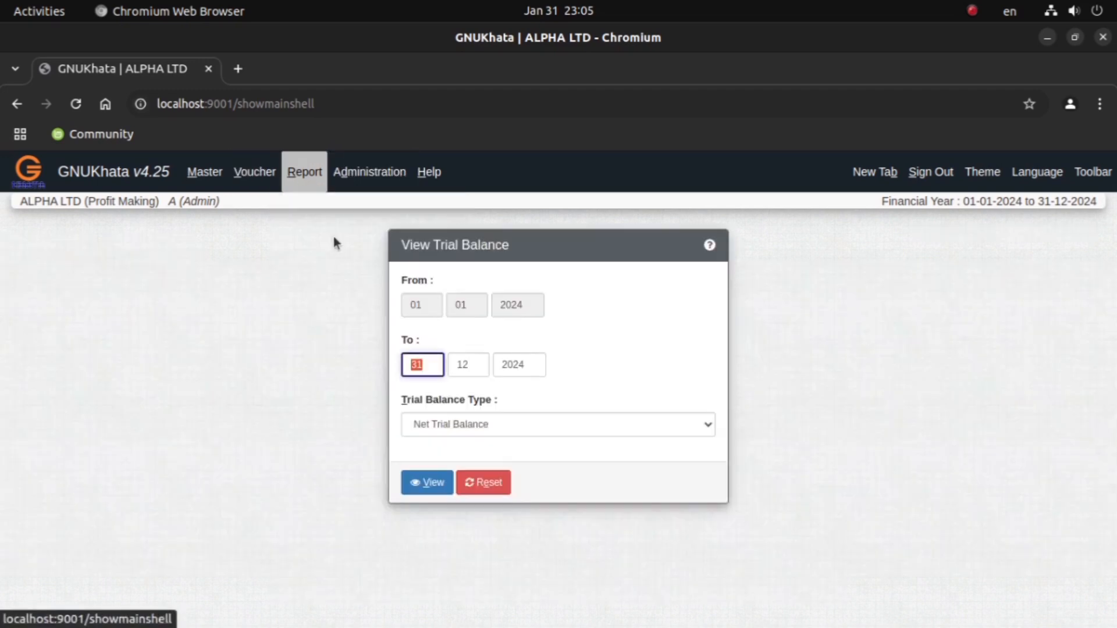
left_click(425, 483)
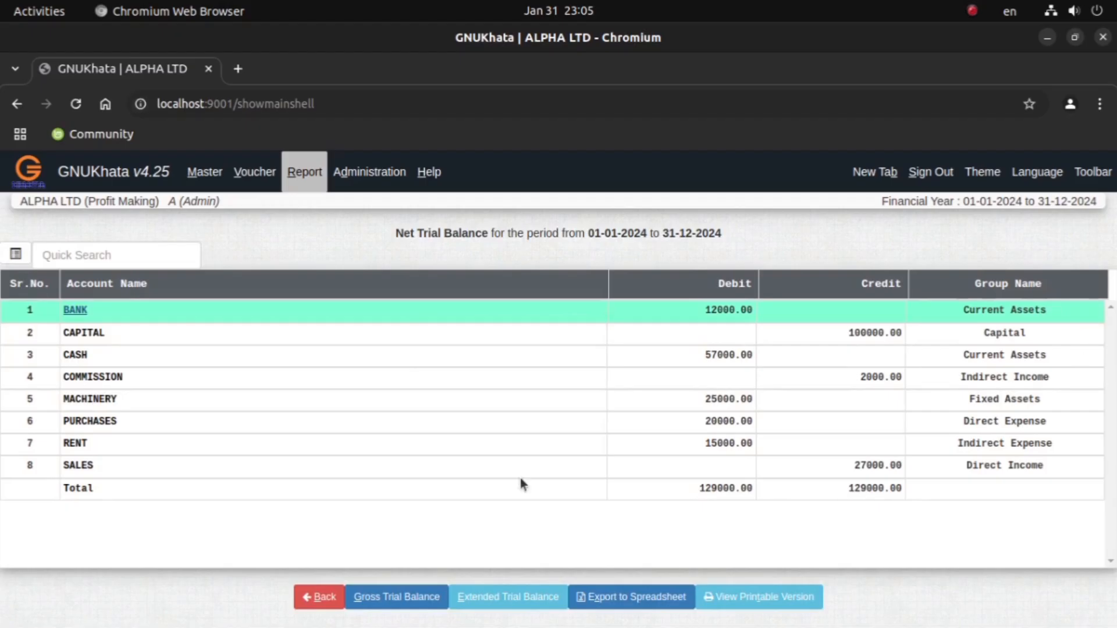
Step: View the Conventional Balance Sheet as on 31-12-2024
left_click(305, 172)
left_click(367, 296)
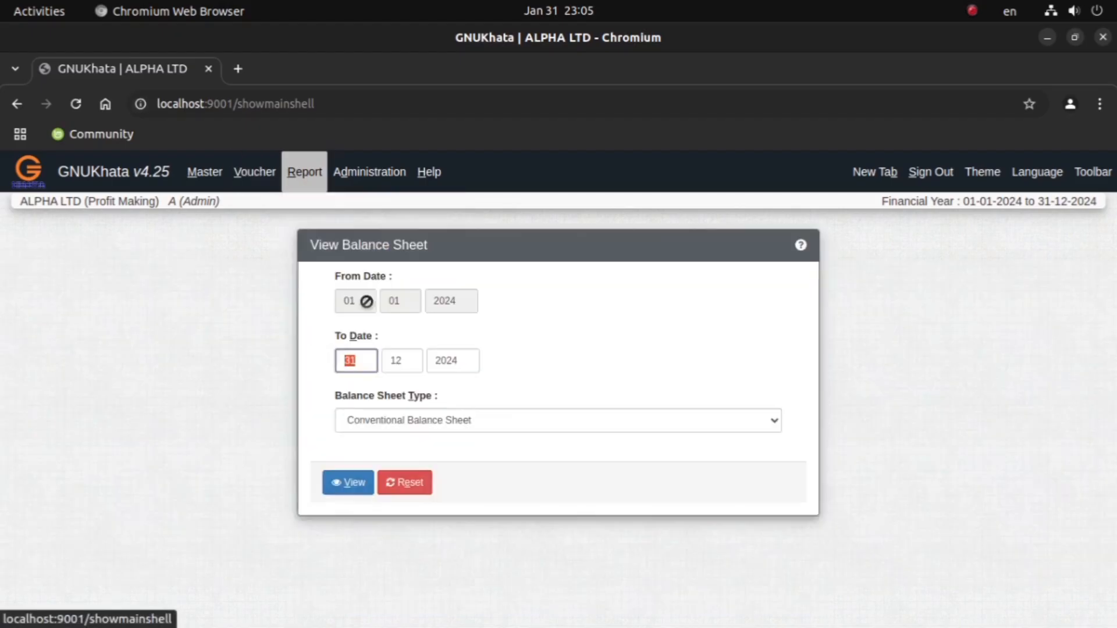
left_click(351, 482)
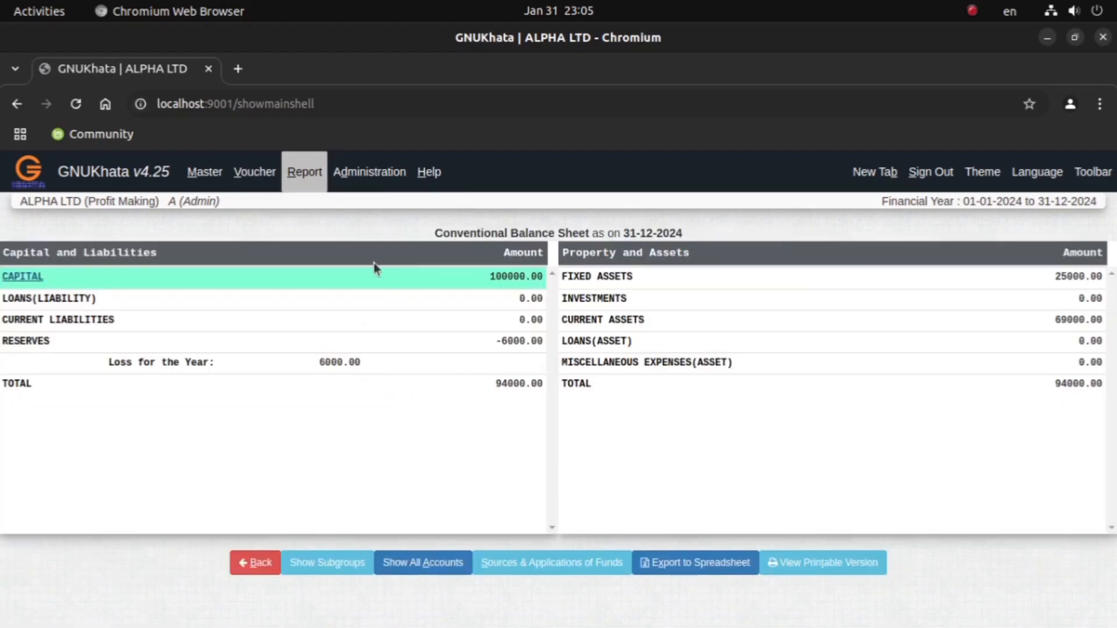
Step: View the Profit & Loss account for 01-01-2024 to 31-12-2024, and return to its period selection form
left_click(306, 178)
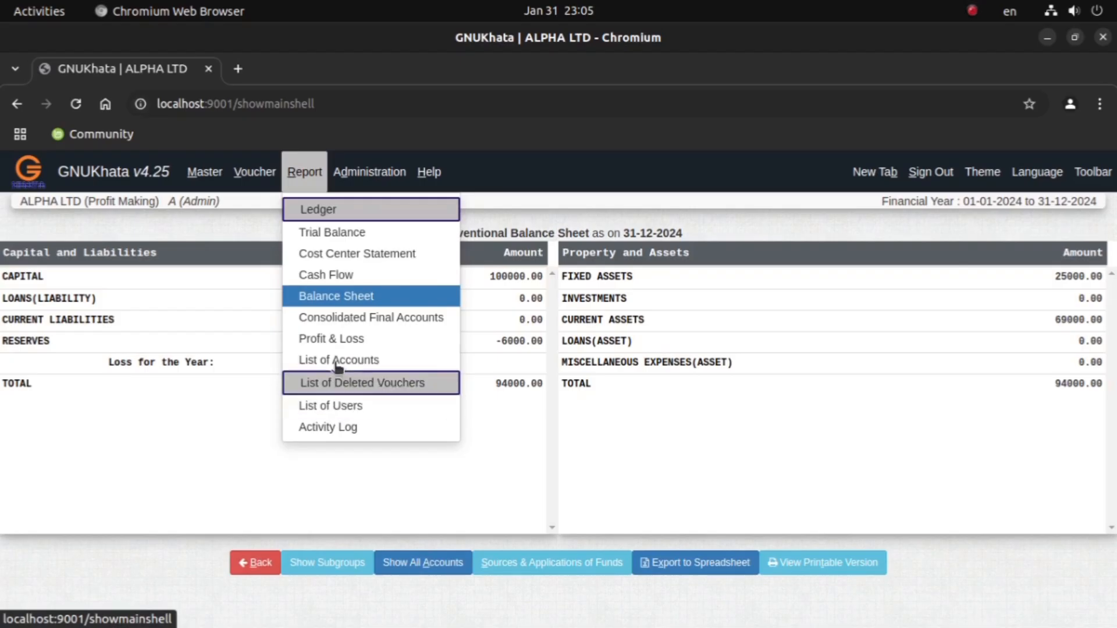
left_click(333, 338)
left_click(418, 407)
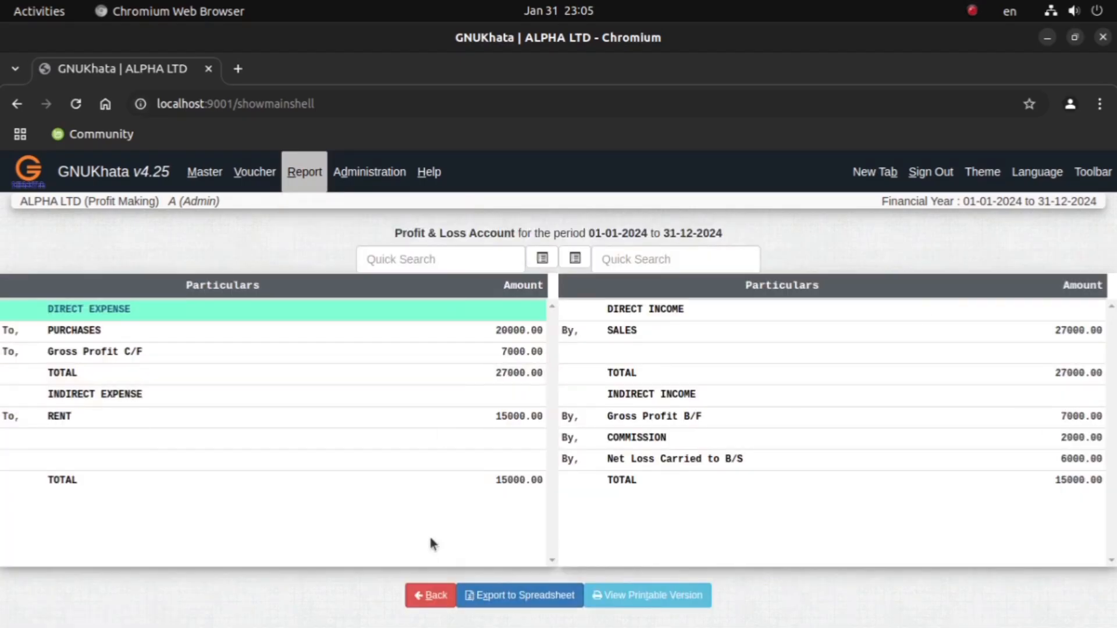
left_click(431, 595)
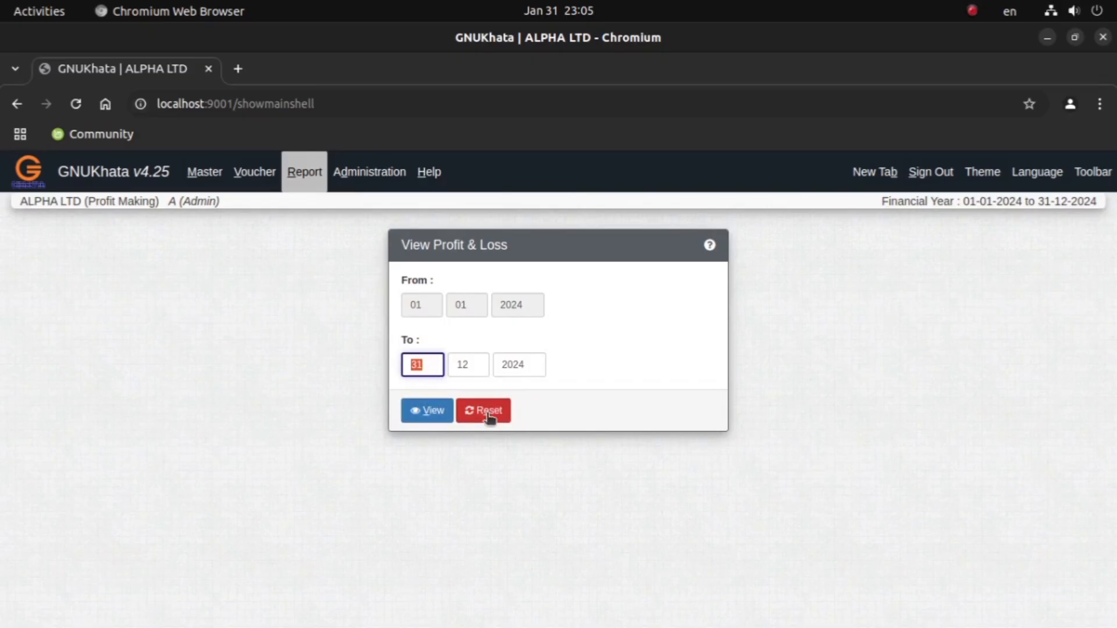
Step: Generate the ledger of the PURCHASES account from 01-01-2024 to 31-01-2024 with the monthly ledger option turned off
left_click(308, 177)
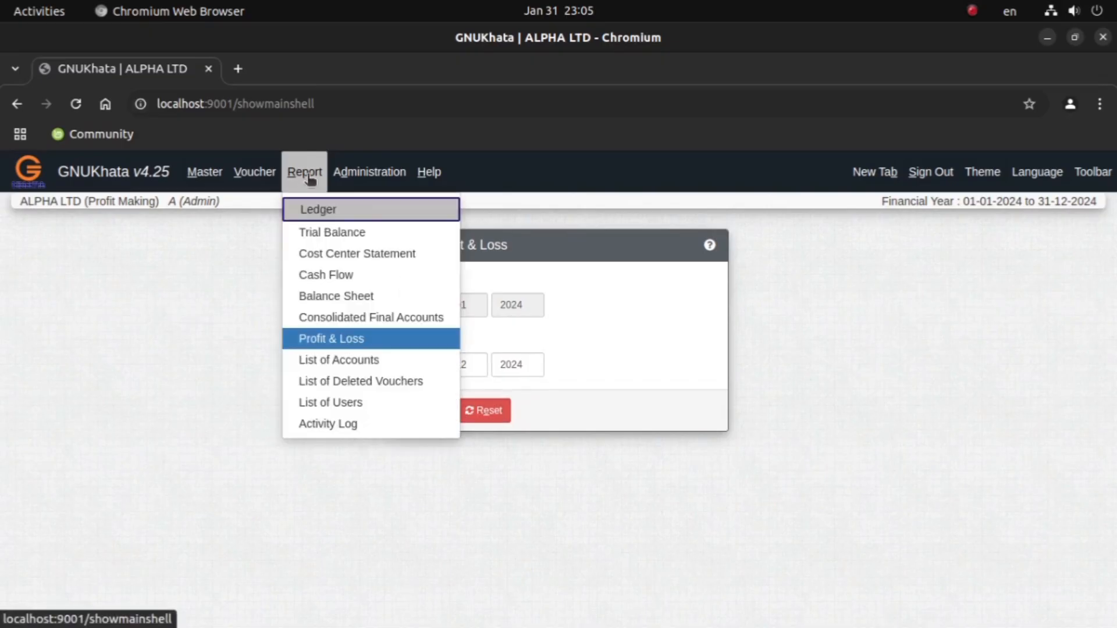
left_click(341, 211)
left_click(371, 298)
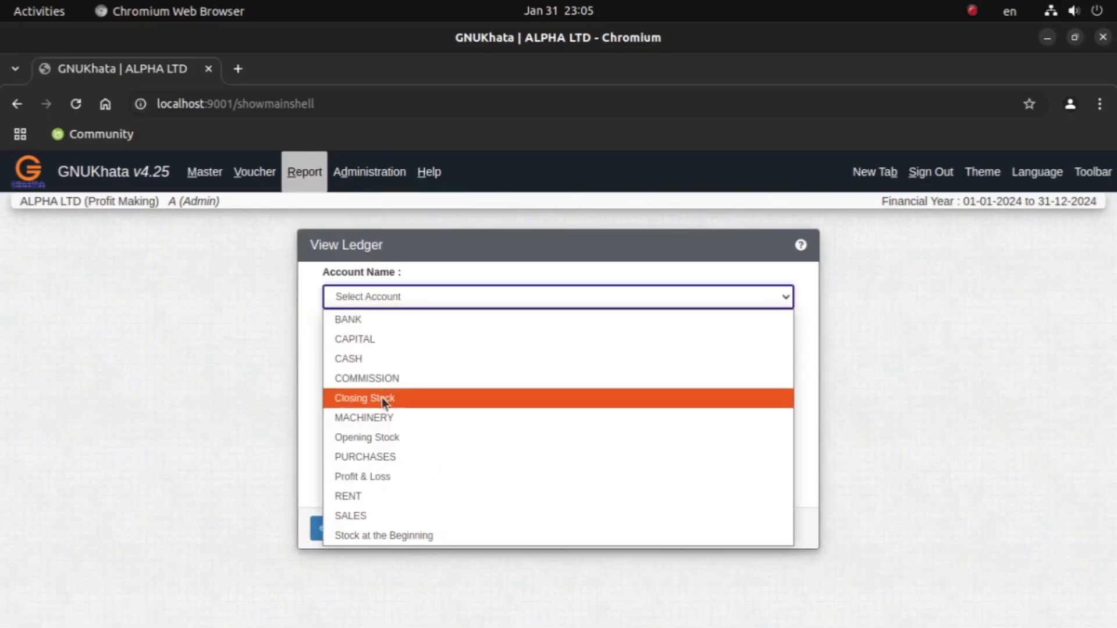
left_click(386, 456)
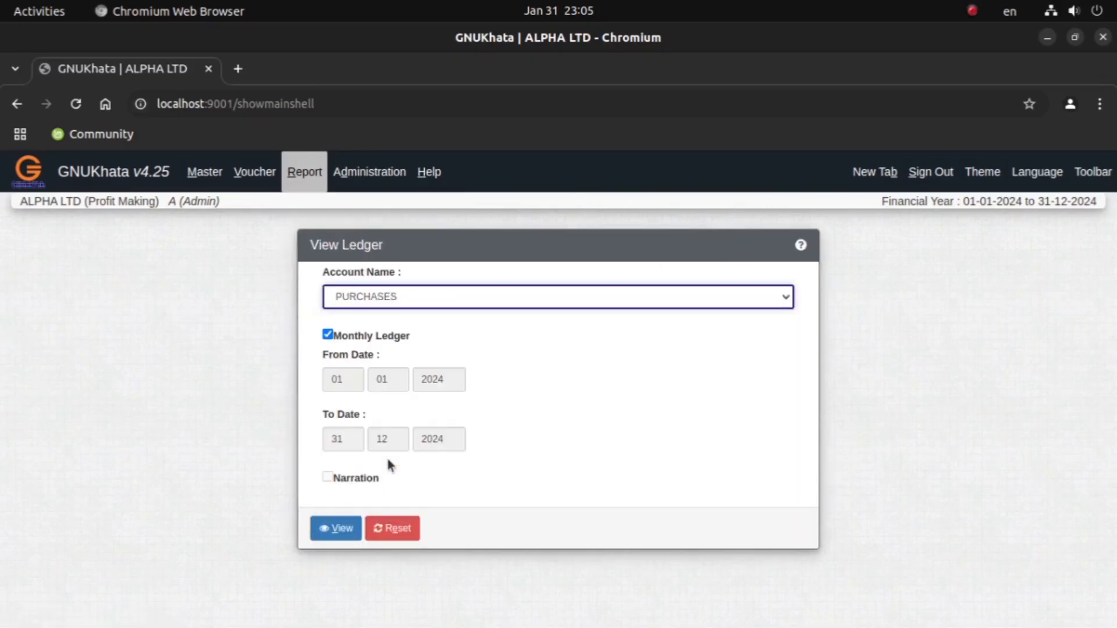
left_click(329, 335)
left_click(353, 431)
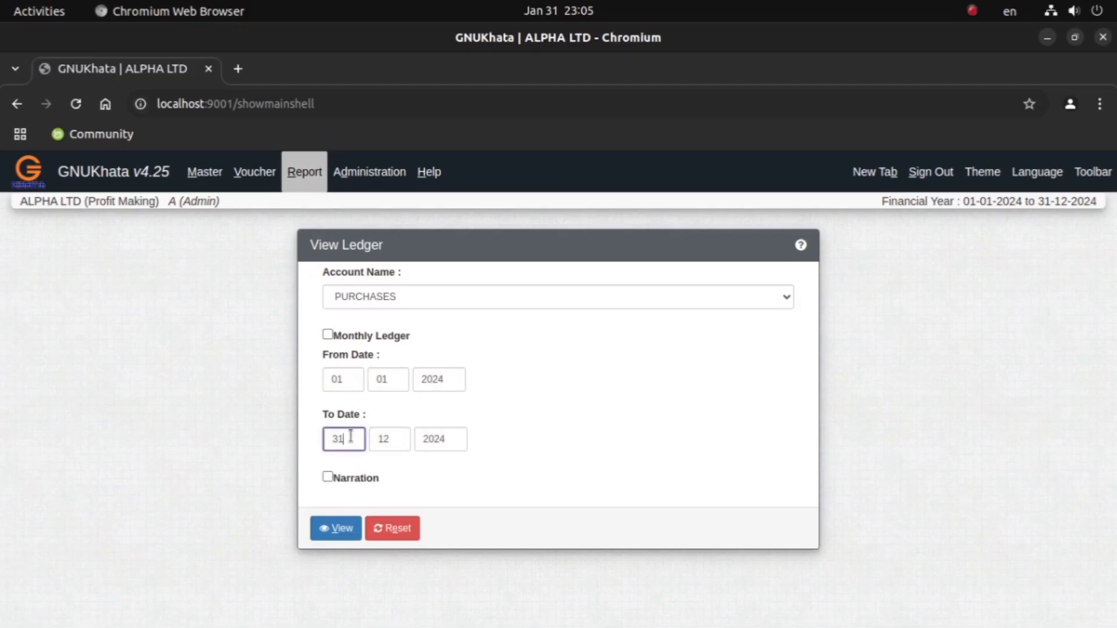
left_click(403, 430)
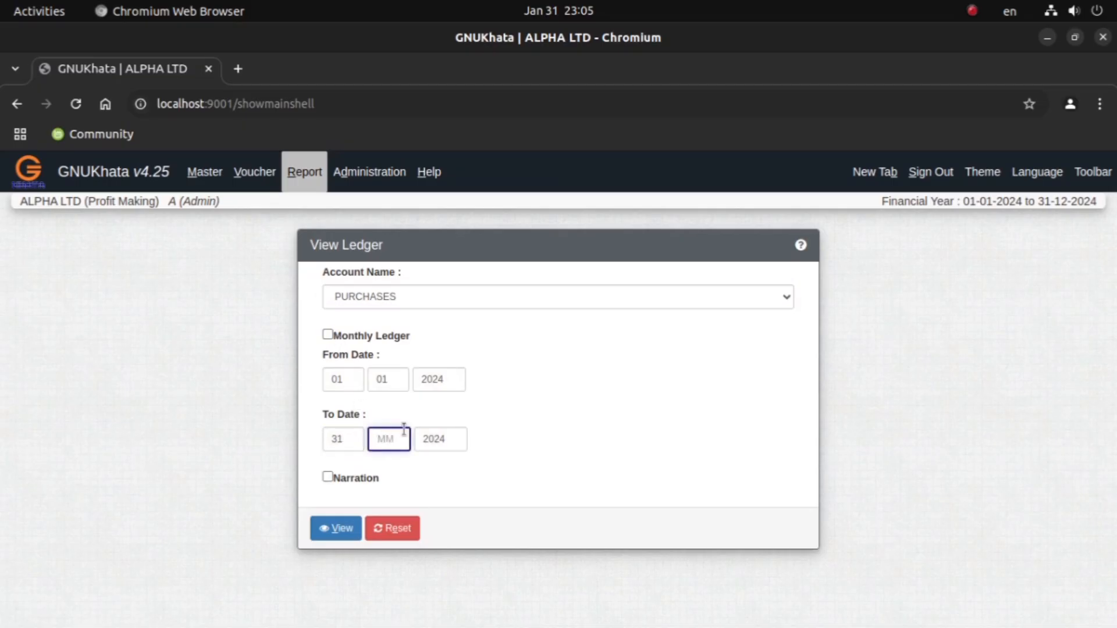
type("01")
left_click(337, 529)
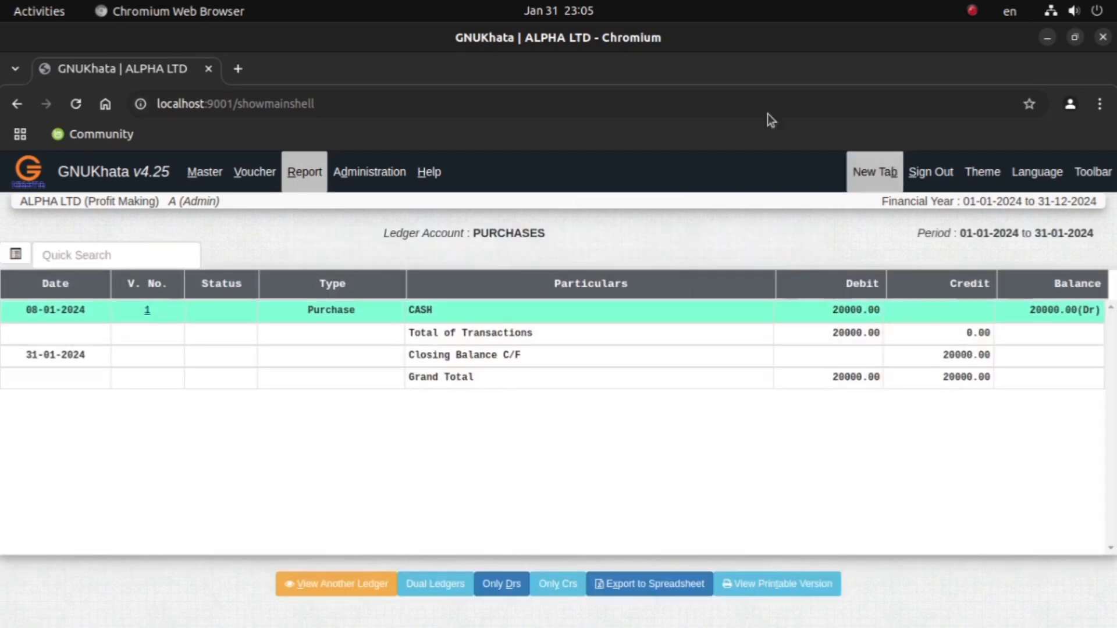
Step: Open the ledger report form for selecting another account
left_click(304, 171)
left_click(346, 214)
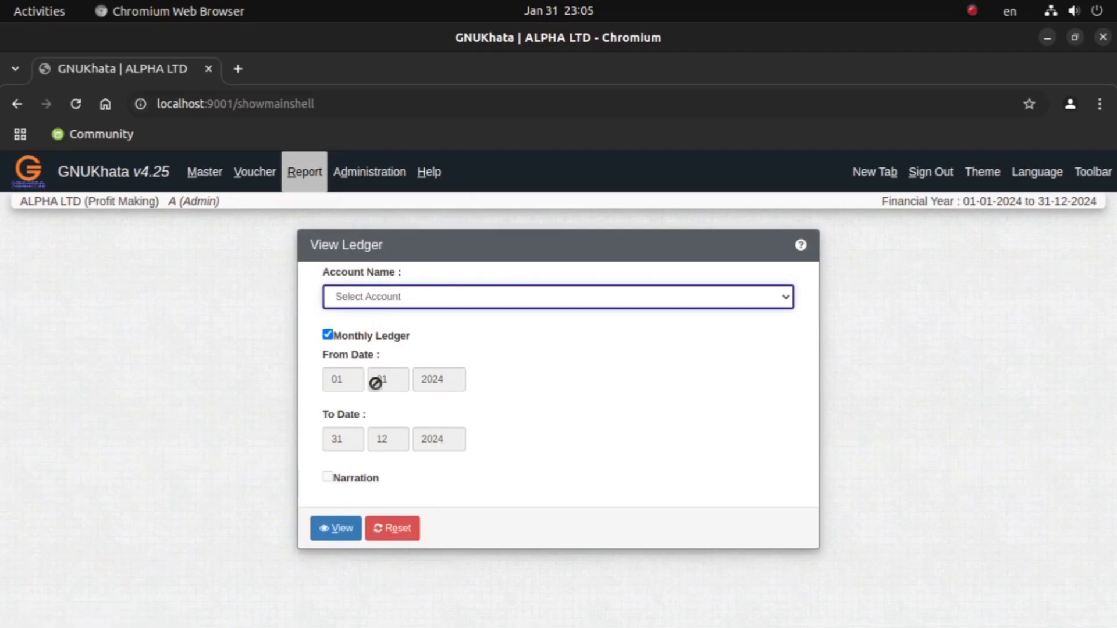